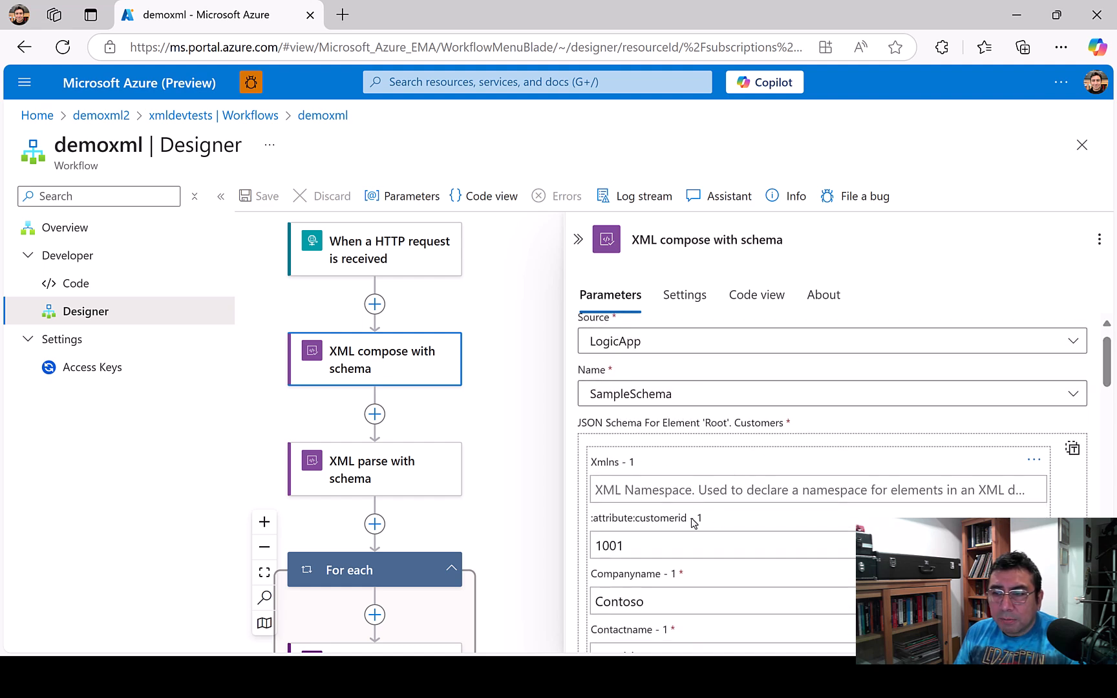
# Step: Review the Customers fields, from customer ID to phone, in the XML compose with schema action's parameters
pyautogui.scroll(-2, 701, 520)
pyautogui.click(695, 459)
pyautogui.click(686, 508)
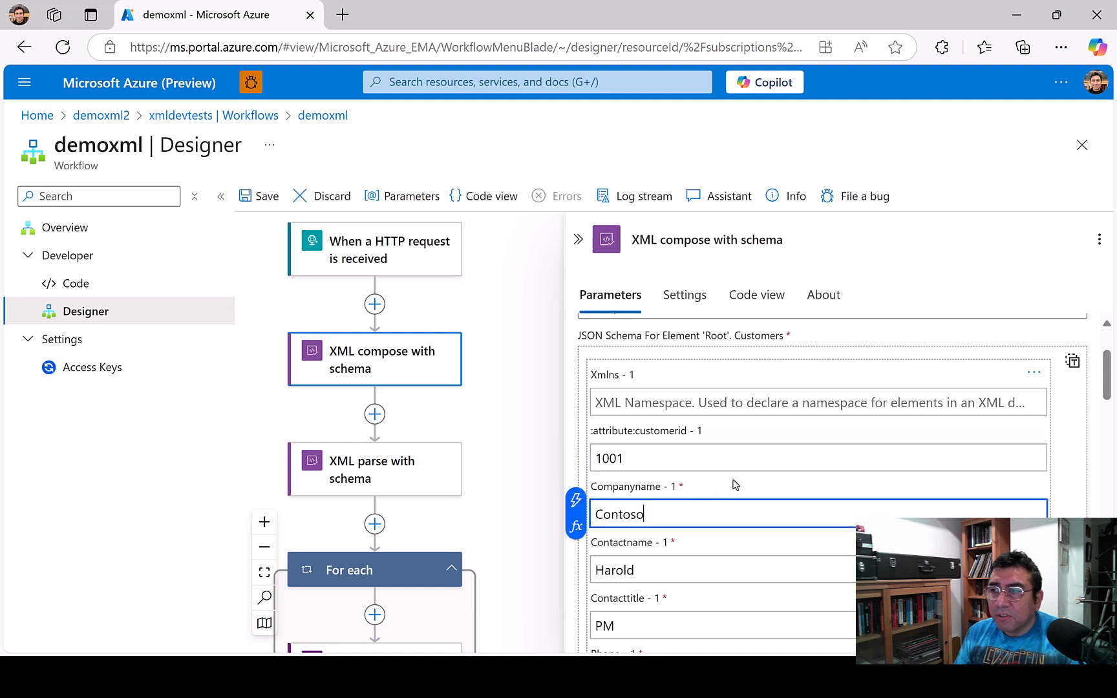
pyautogui.scroll(2, 711, 498)
pyautogui.scroll(-1, 934, 439)
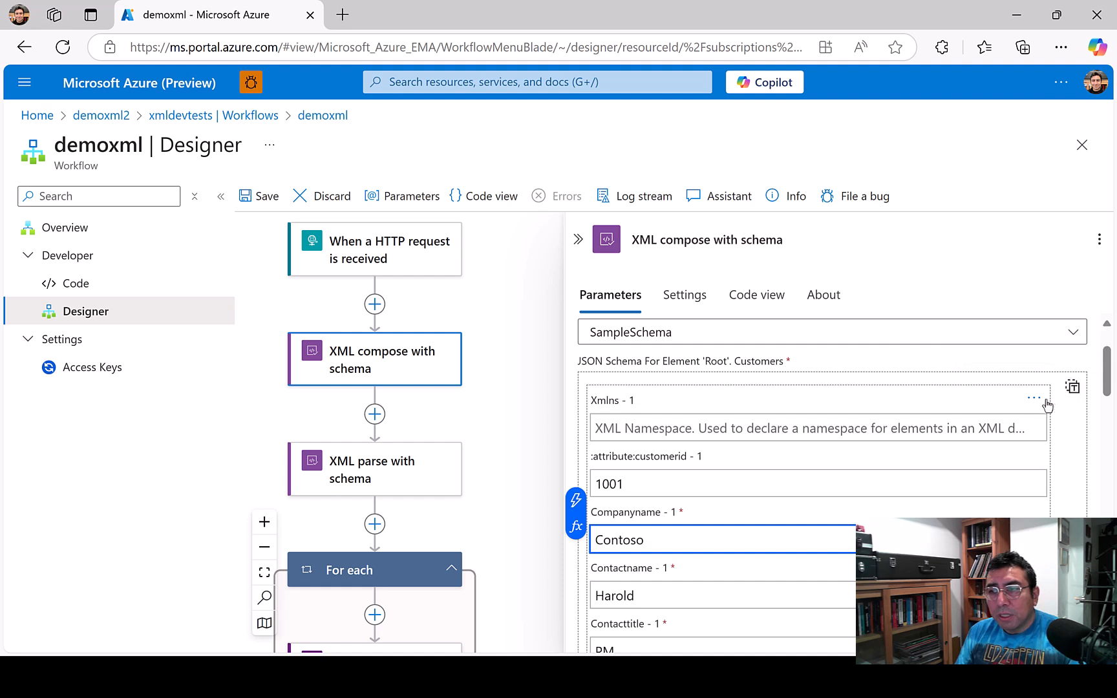
pyautogui.scroll(-2, 746, 495)
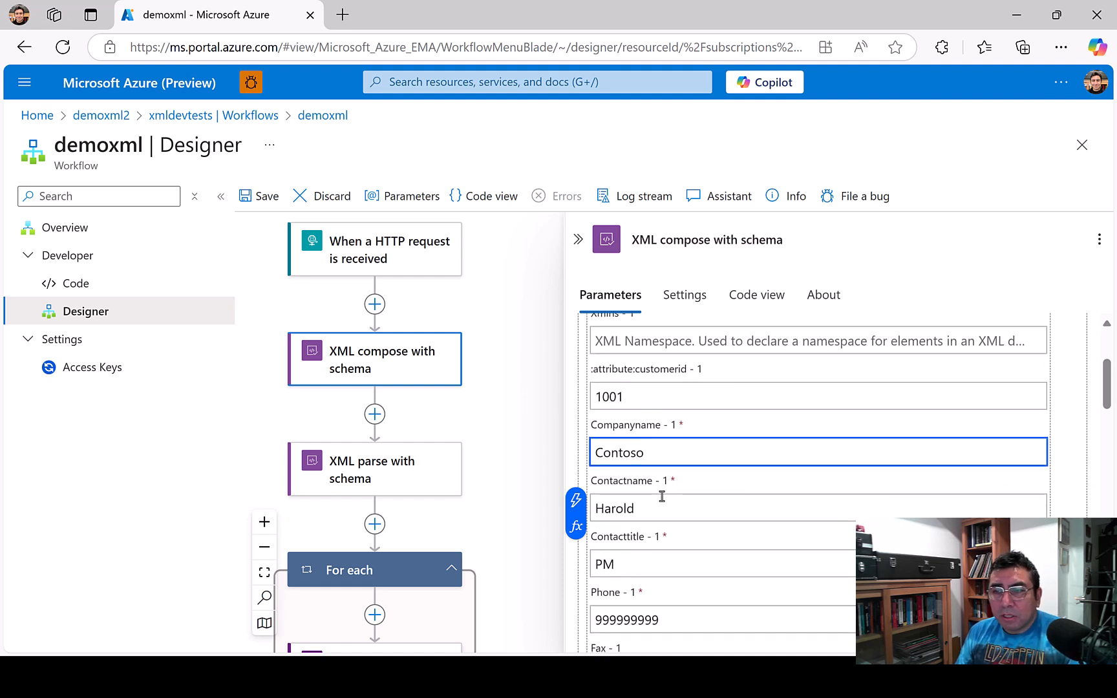
pyautogui.scroll(-2, 666, 484)
pyautogui.scroll(6, 687, 435)
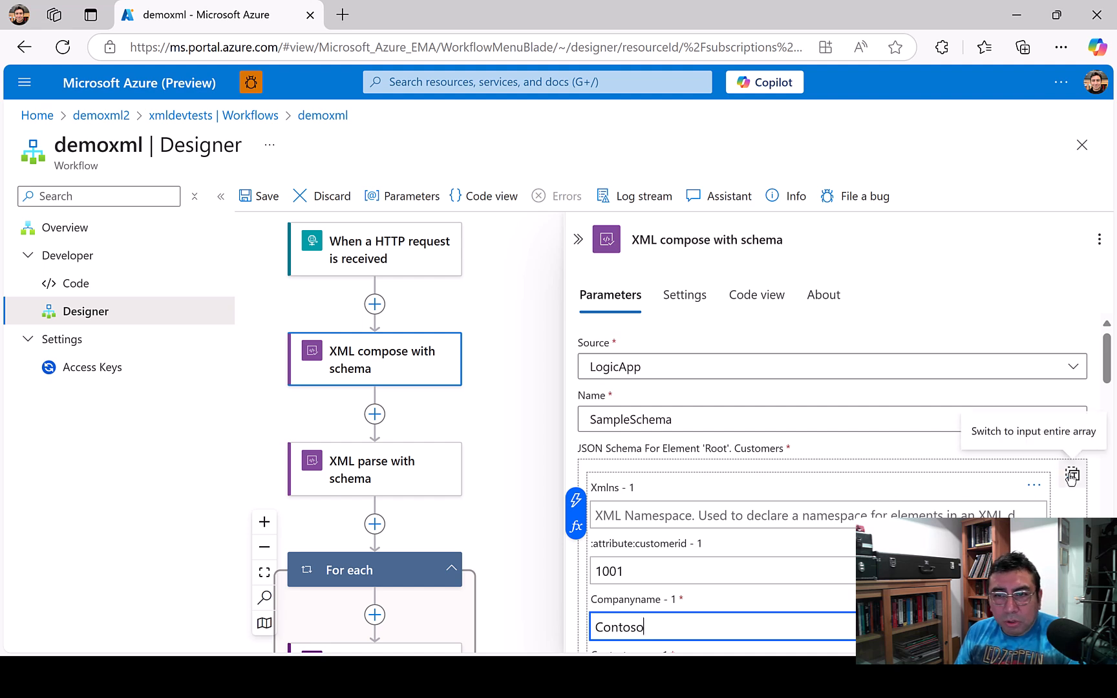
pyautogui.moveTo(523, 481); pyautogui.dragTo(518, 428)
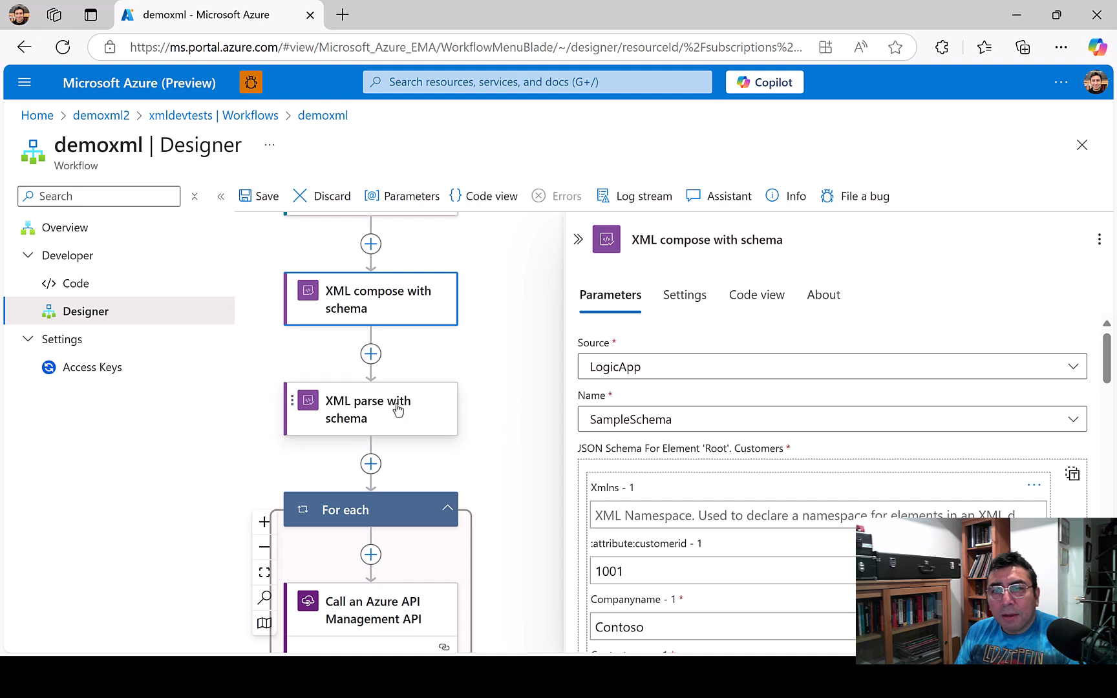
pyautogui.scroll(-1, 1109, 383)
pyautogui.moveTo(1109, 382)
pyautogui.mouseDown()
pyautogui.moveTo(1106, 480)
pyautogui.moveTo(1106, 359)
pyautogui.mouseUp()
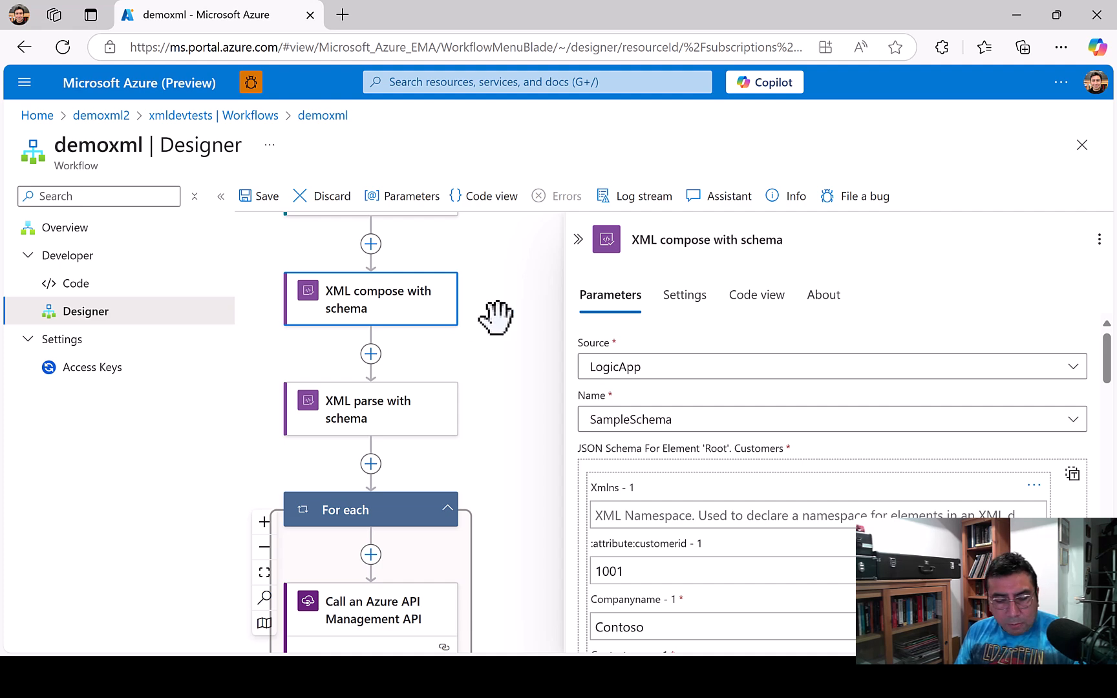
# Step: Switch to Visual Studio Code, open the recent file SampleSchema.xsd and shrink the output area to enlarge the editor
pyautogui.press('super')
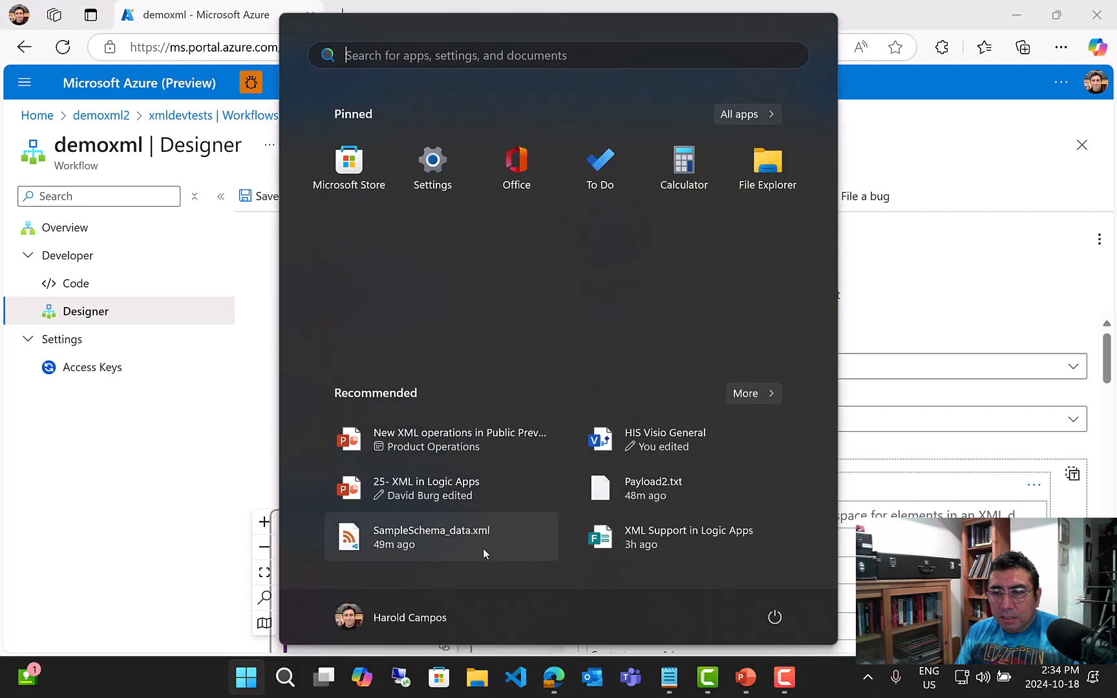
pyautogui.click(515, 677)
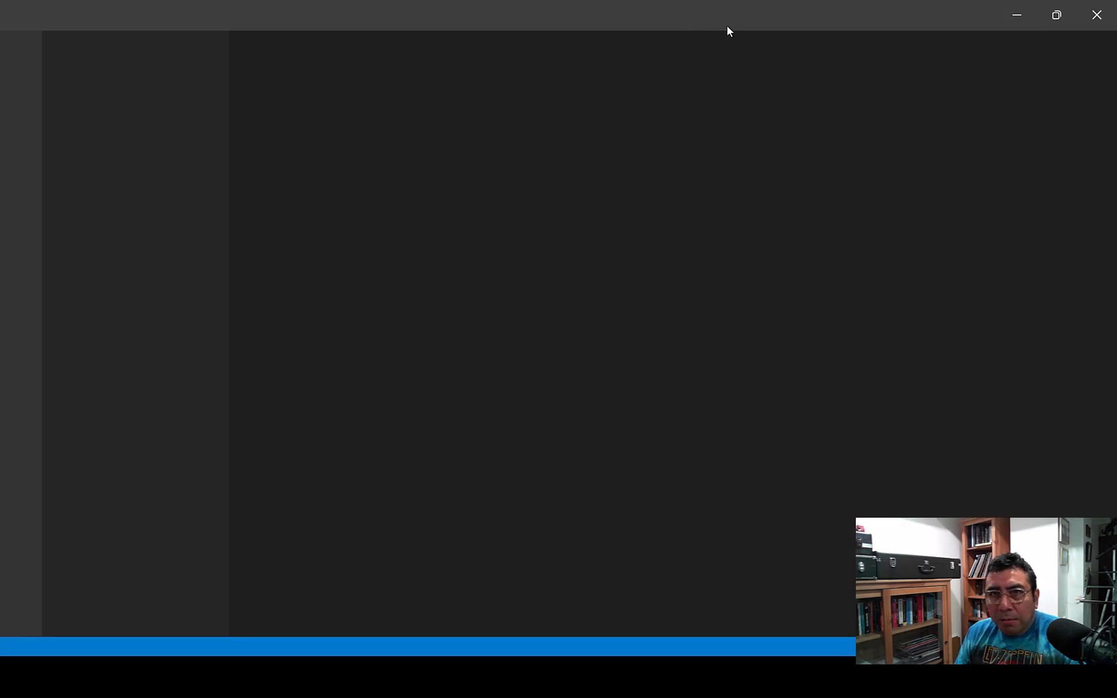
pyautogui.click(1017, 15)
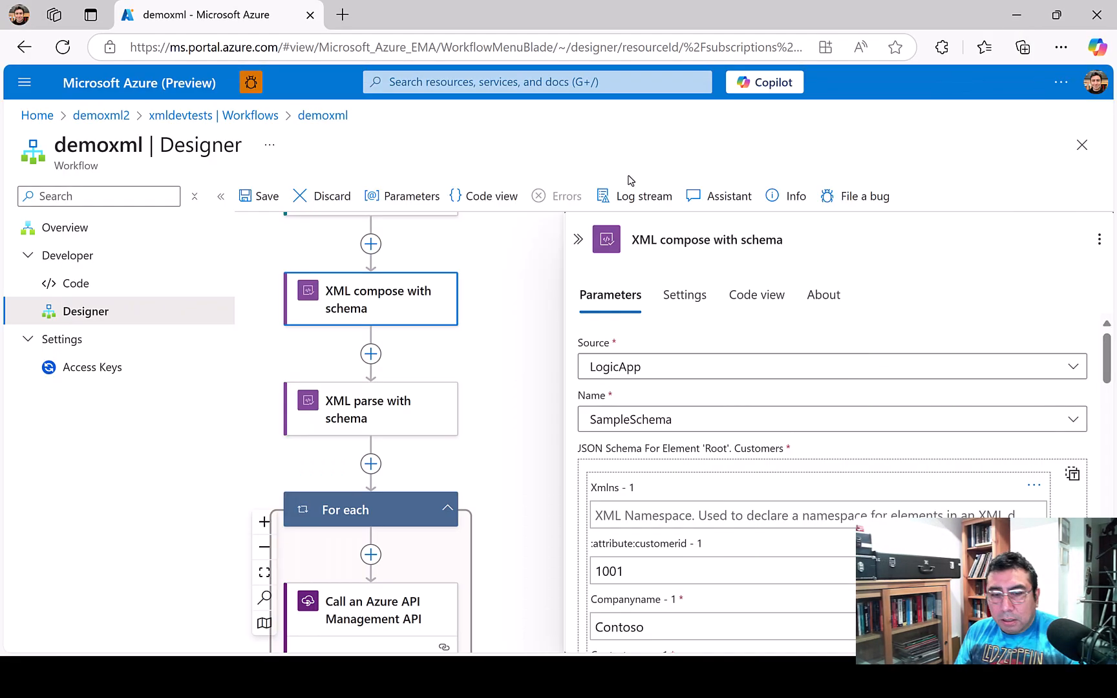
pyautogui.hotkey('alt', 'Tab')
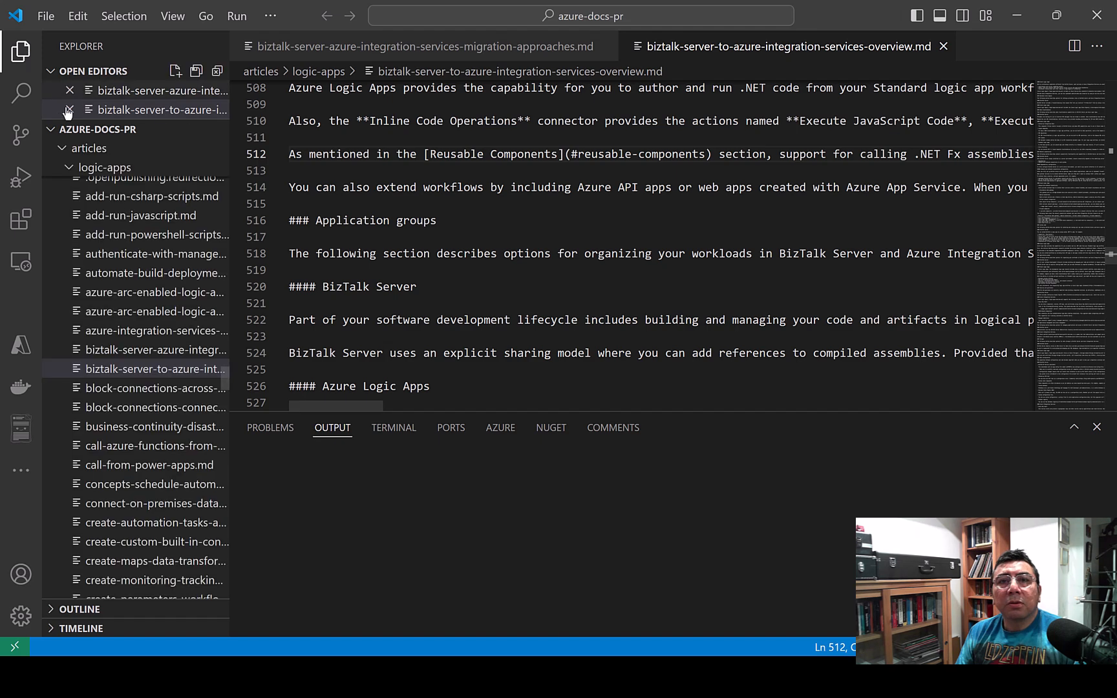
pyautogui.click(45, 16)
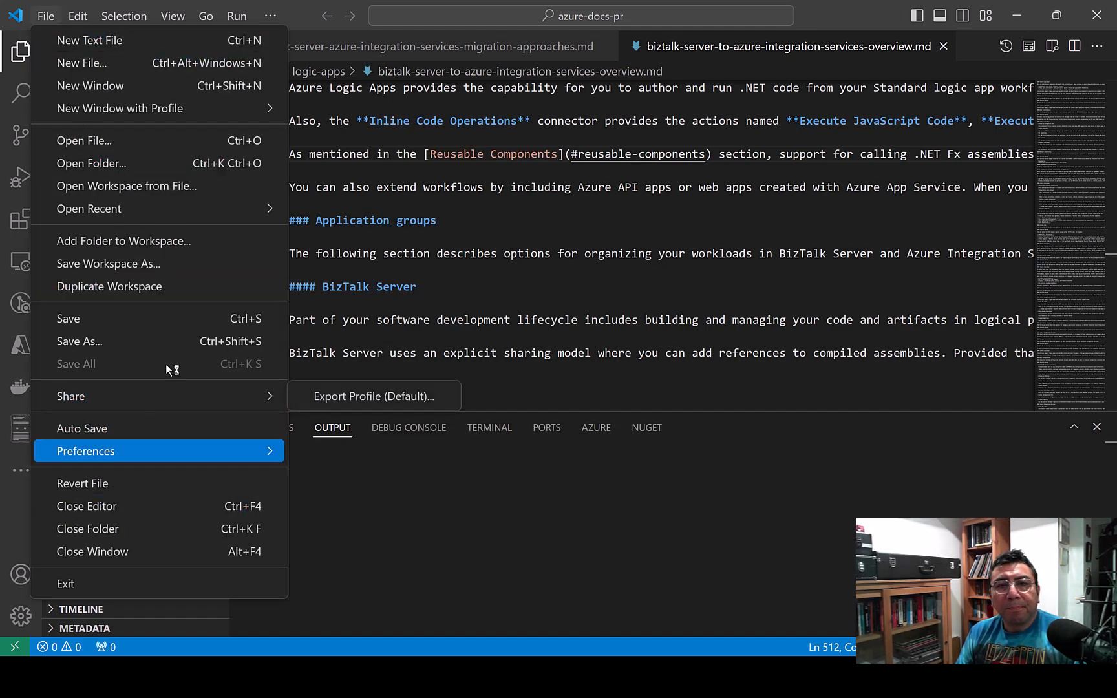
pyautogui.moveTo(195, 206)
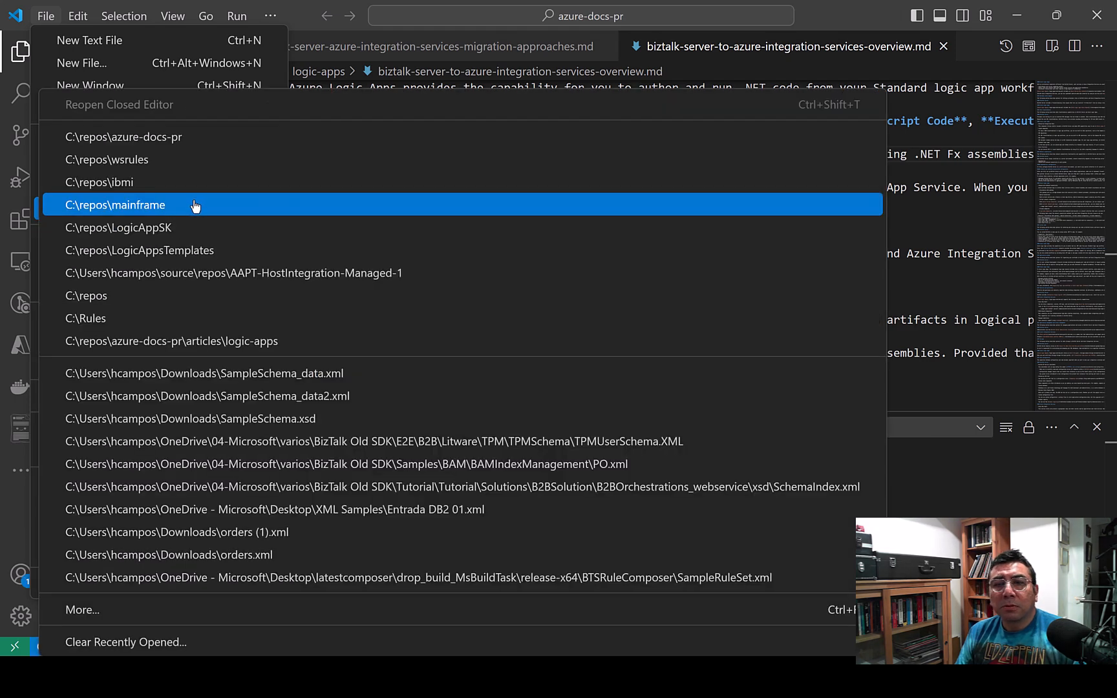
pyautogui.click(233, 419)
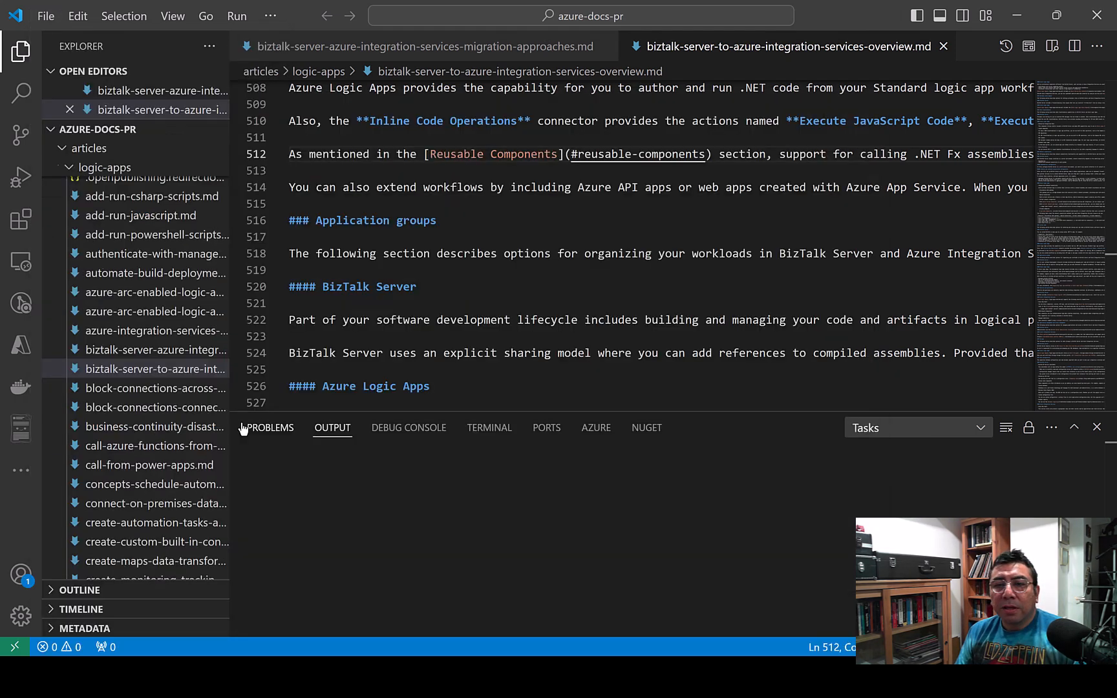
pyautogui.moveTo(585, 411); pyautogui.dragTo(585, 562)
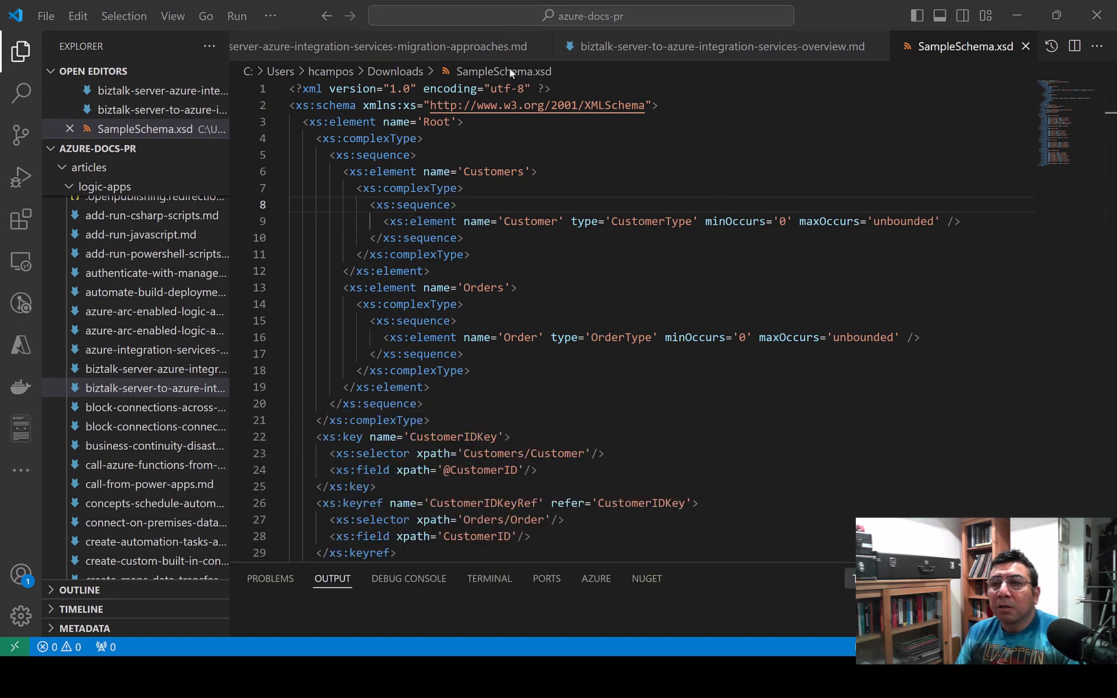
# Step: Examine SampleSchema.xsd from the Customers and Orders elements through the CustomerType, AddressType, OrderType and ShipInfoType definitions
pyautogui.click(502, 171)
pyautogui.click(491, 288)
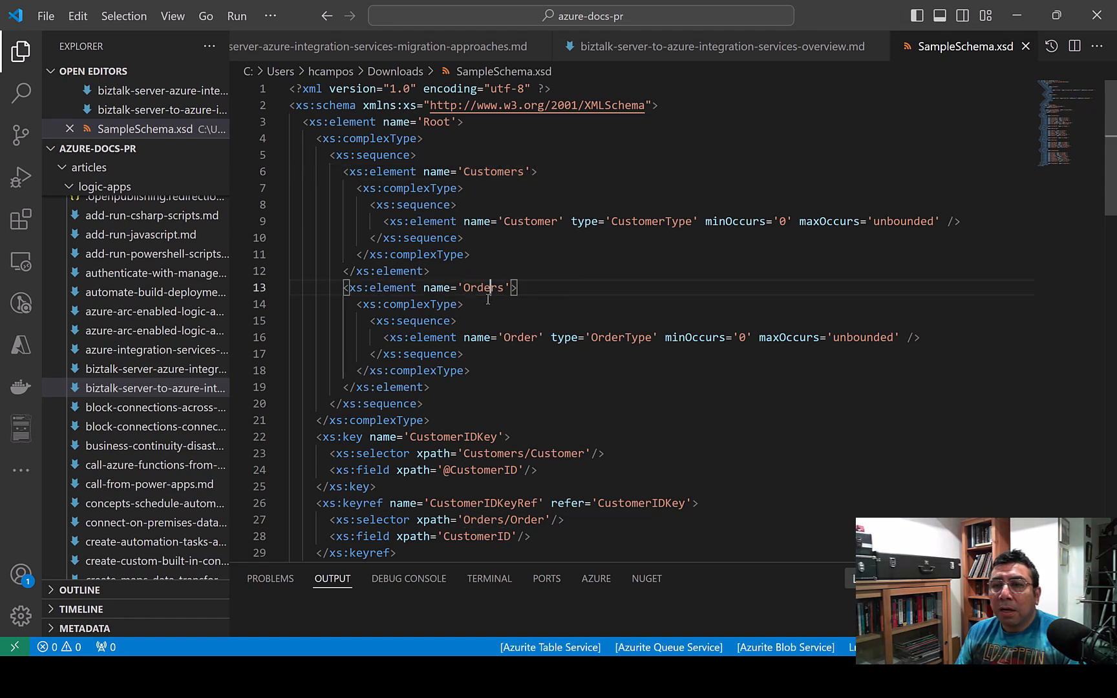
pyautogui.scroll(-1, 487, 298)
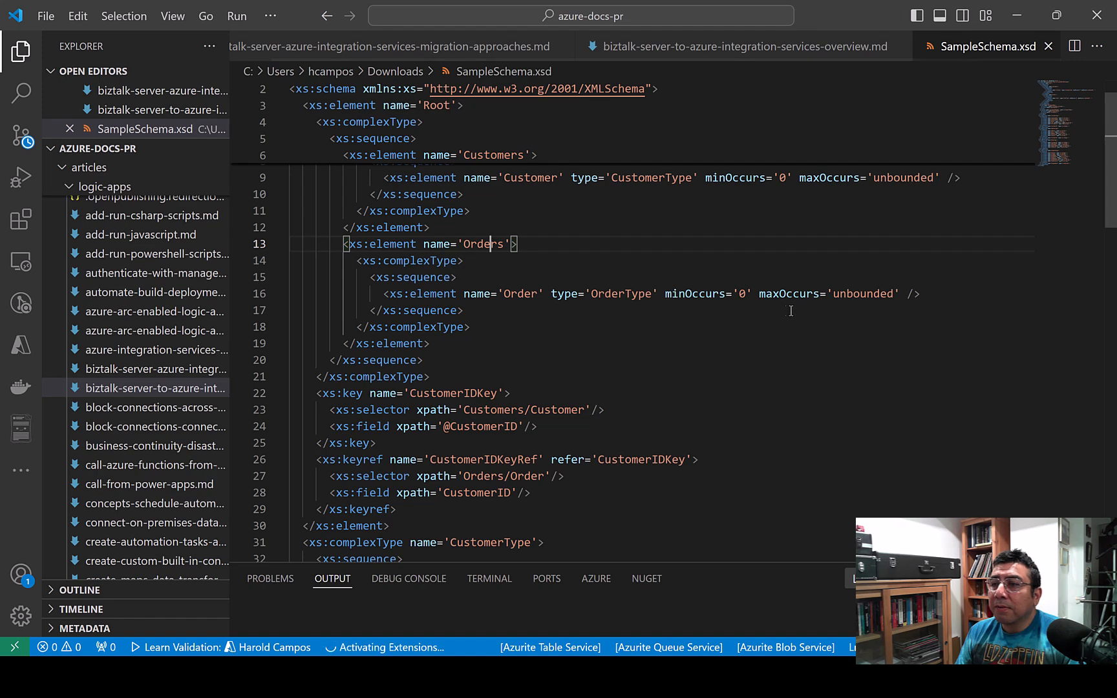
pyautogui.scroll(-1, 486, 338)
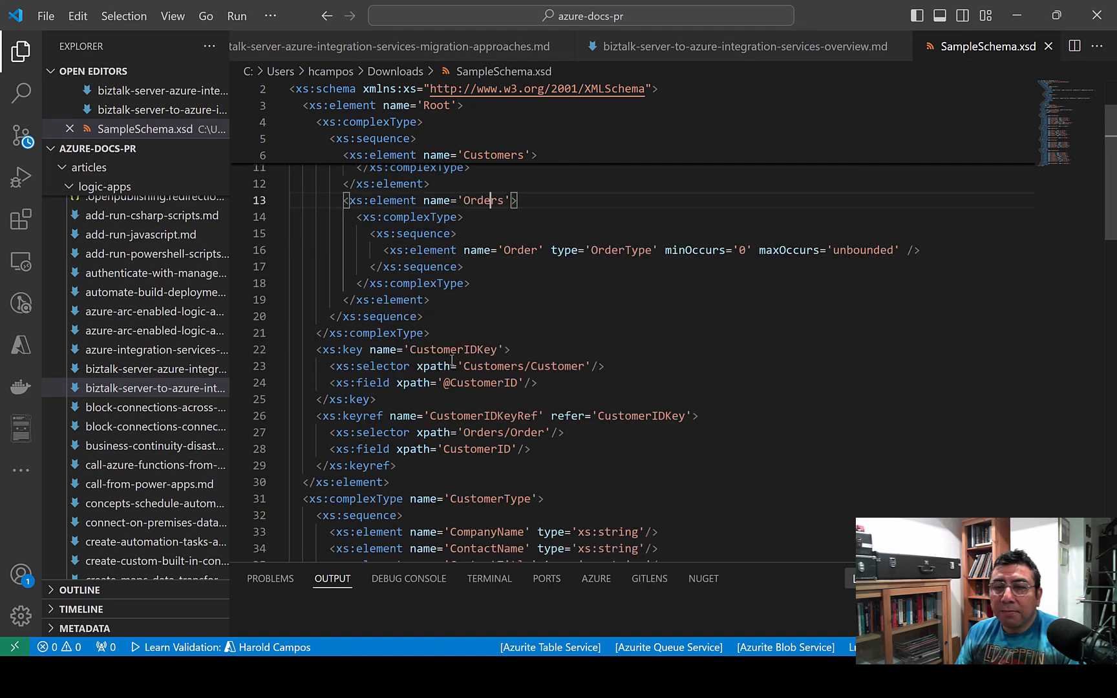
pyautogui.scroll(-5, 504, 362)
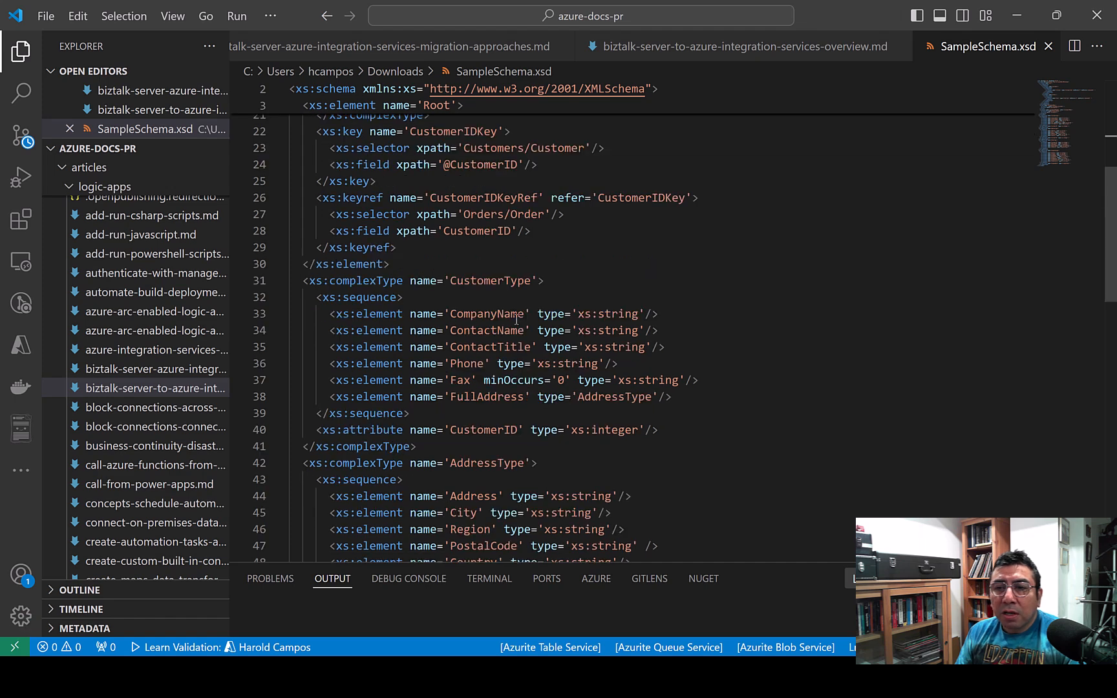
pyautogui.moveTo(451, 315); pyautogui.dragTo(412, 414)
pyautogui.scroll(-2, 631, 442)
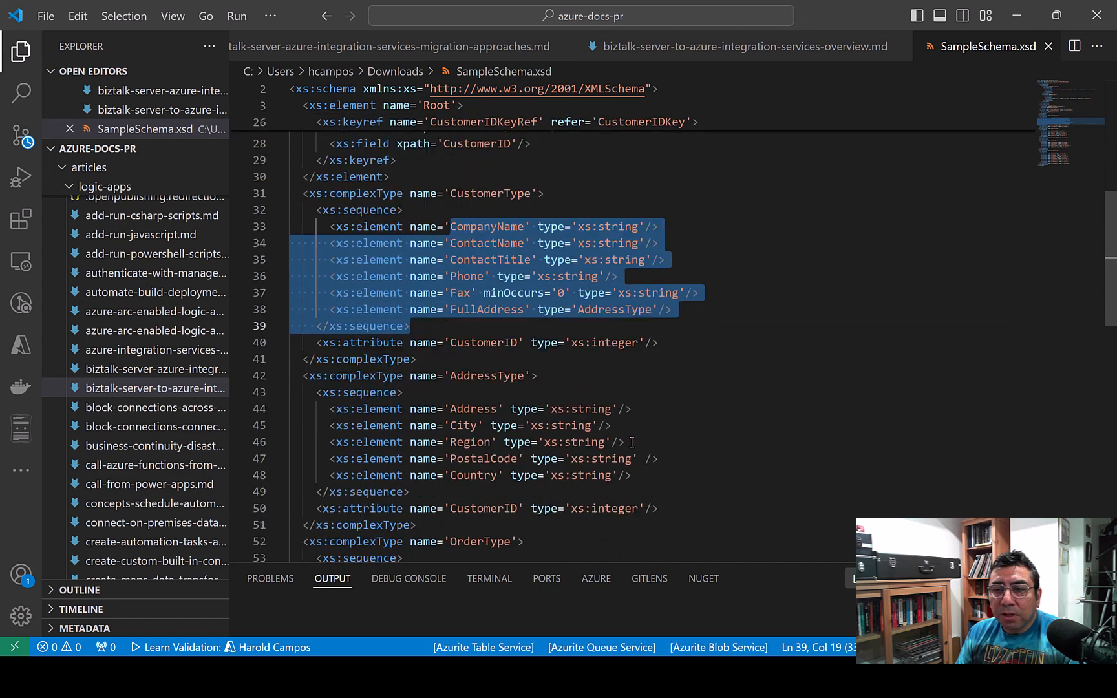
pyautogui.click(586, 431)
pyautogui.scroll(-1, 565, 430)
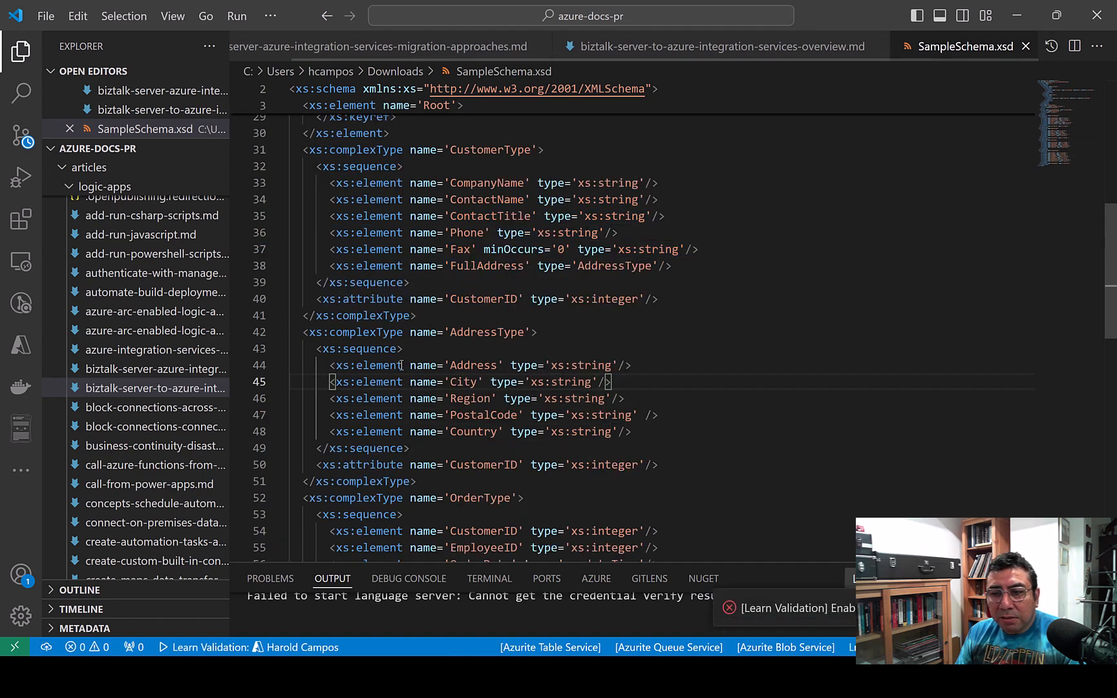
pyautogui.scroll(-2, 469, 359)
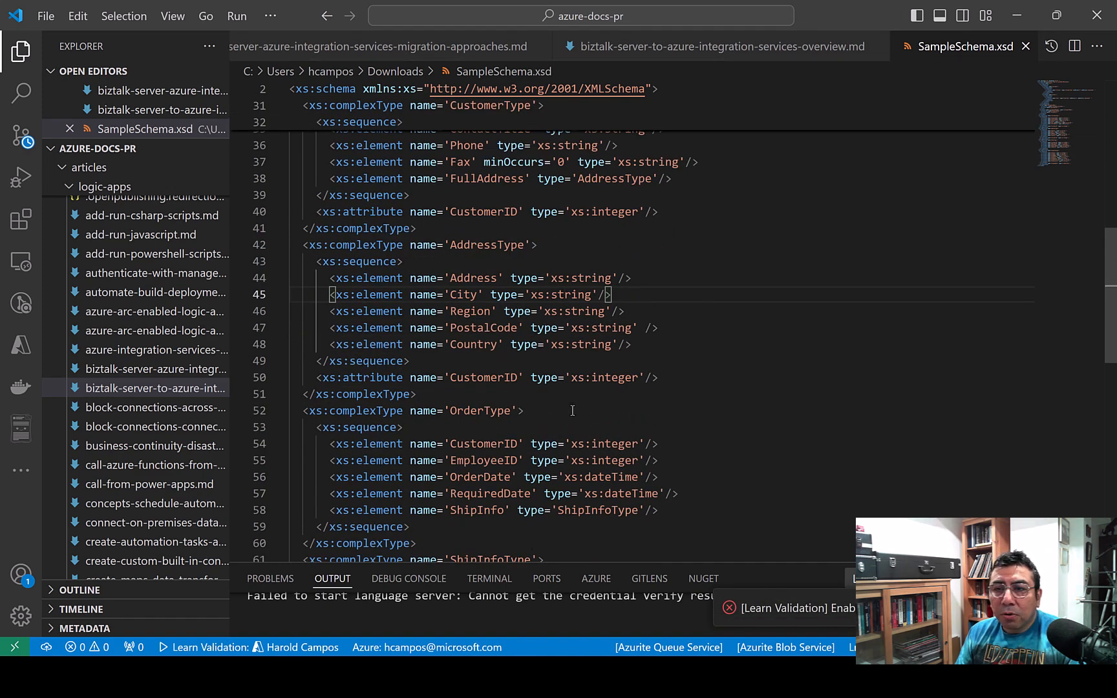
pyautogui.scroll(-4, 567, 400)
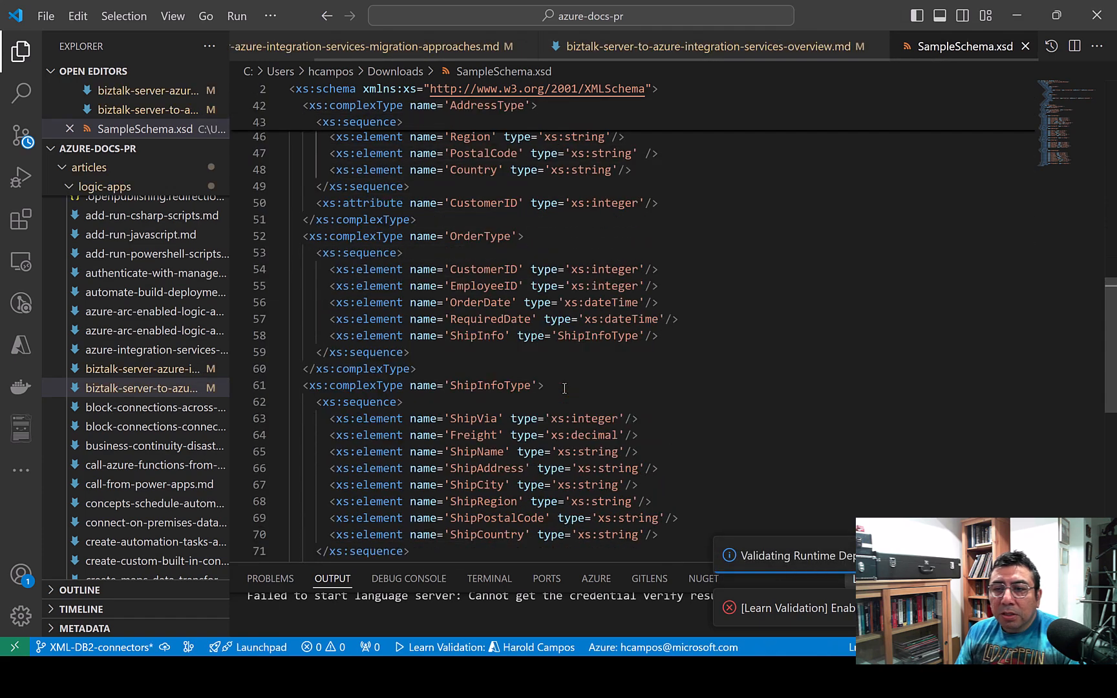
pyautogui.scroll(-6, 564, 387)
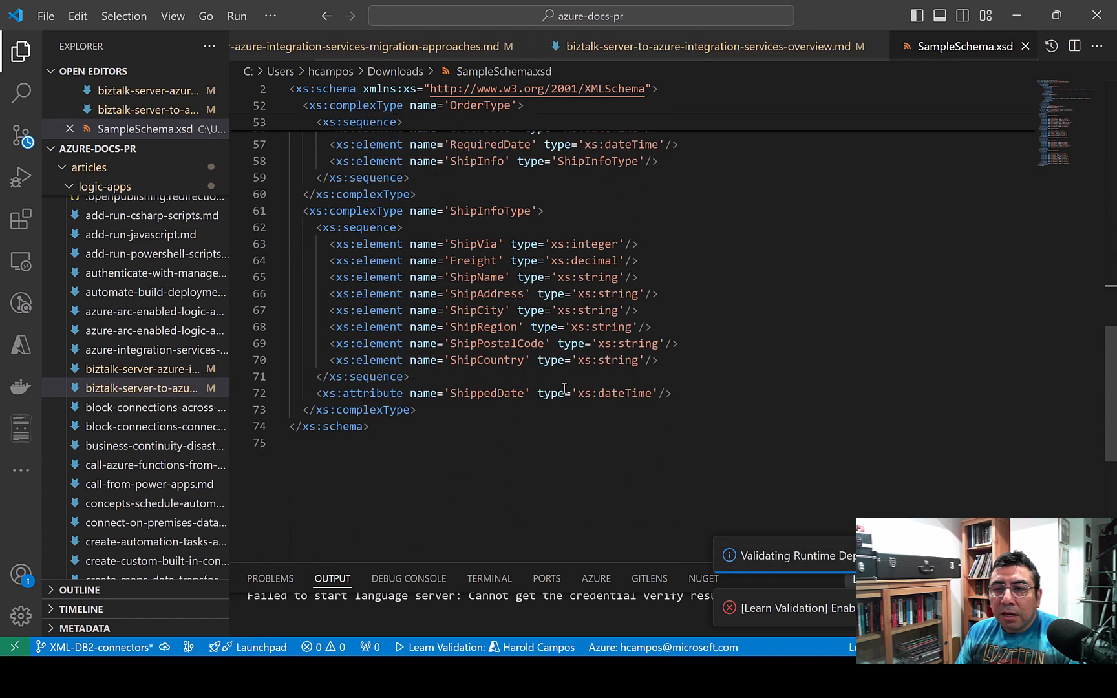
# Step: Switch back to the Azure portal and examine all XML compose with schema outputs available for the XML parse with schema action's Content
pyautogui.click(1015, 19)
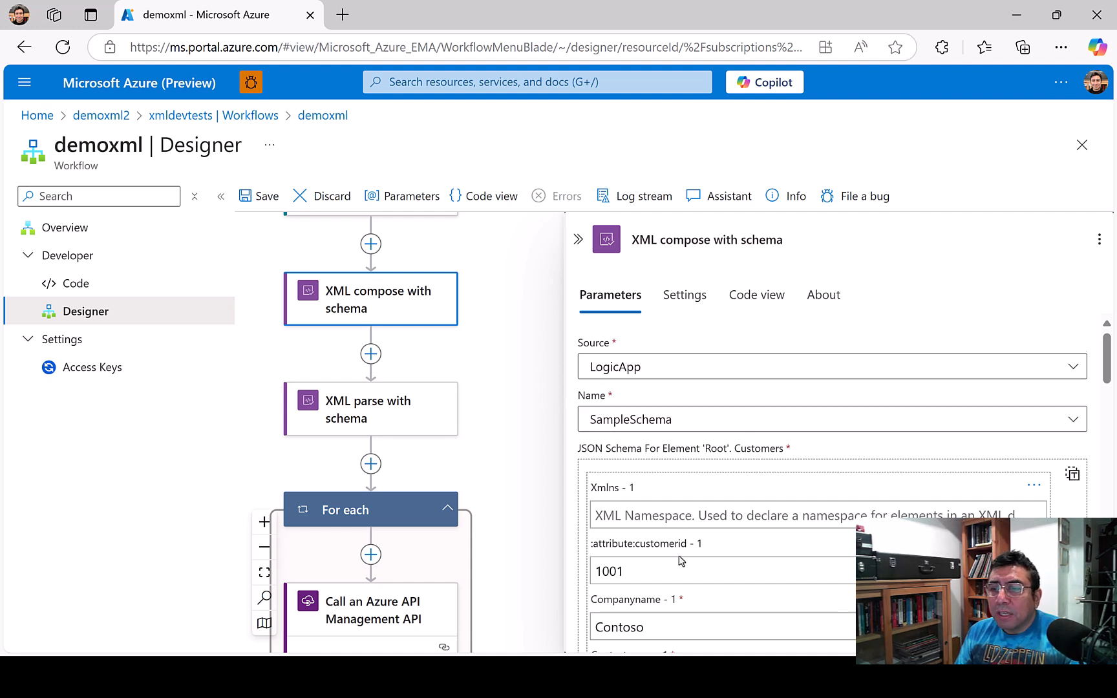
pyautogui.scroll(-4, 679, 551)
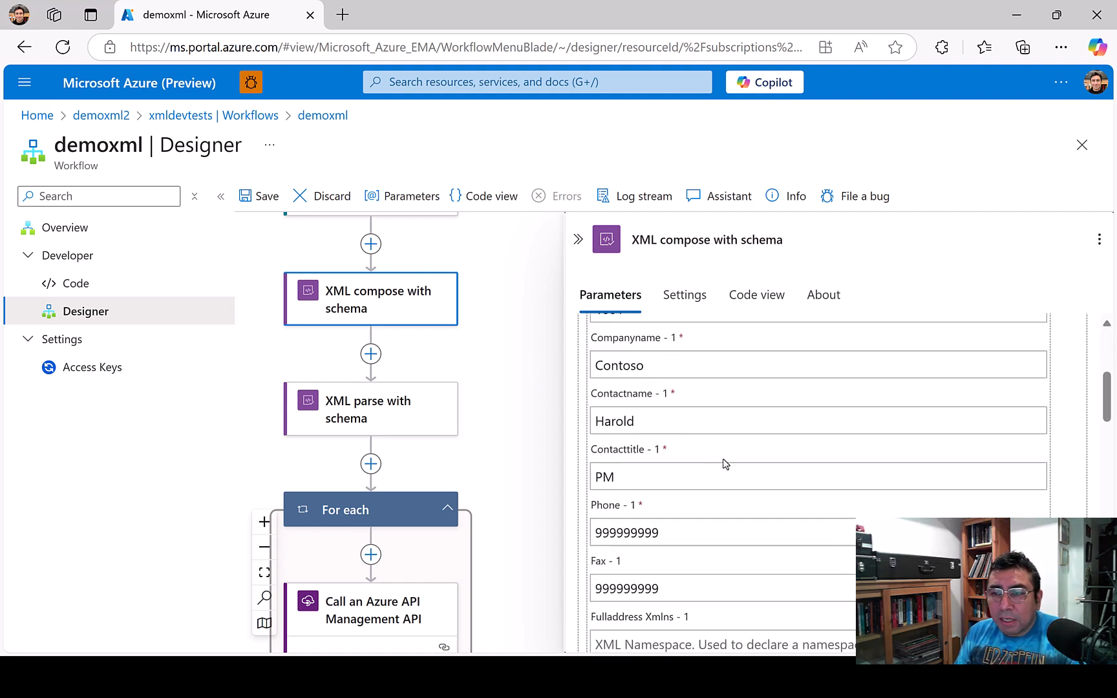
pyautogui.click(398, 411)
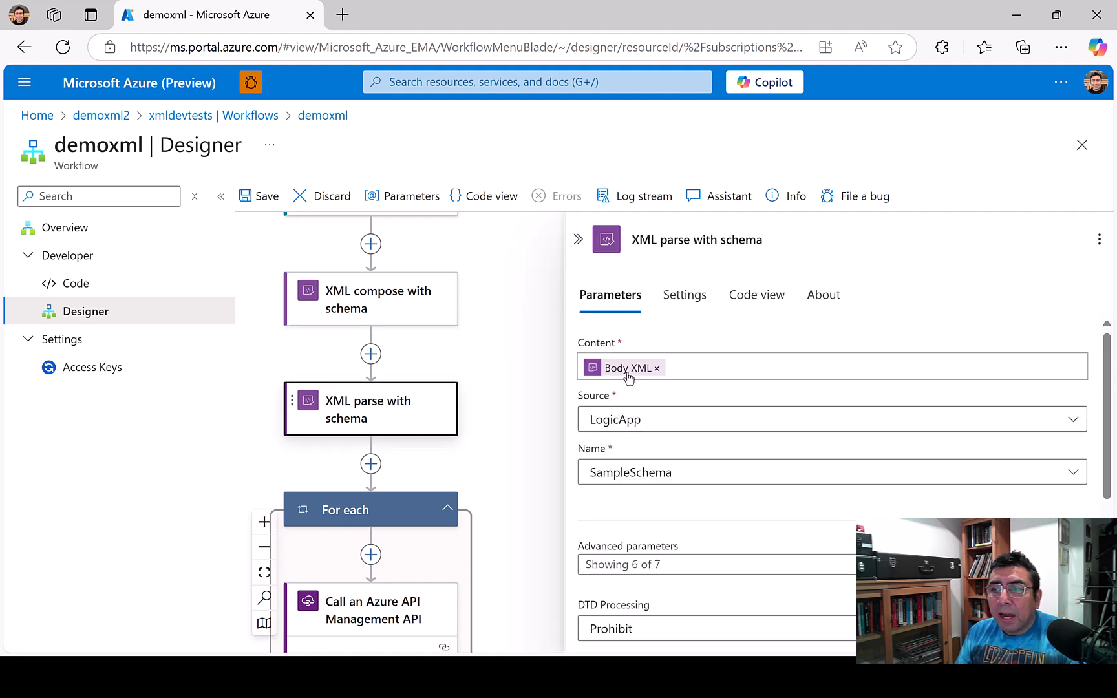
pyautogui.click(625, 375)
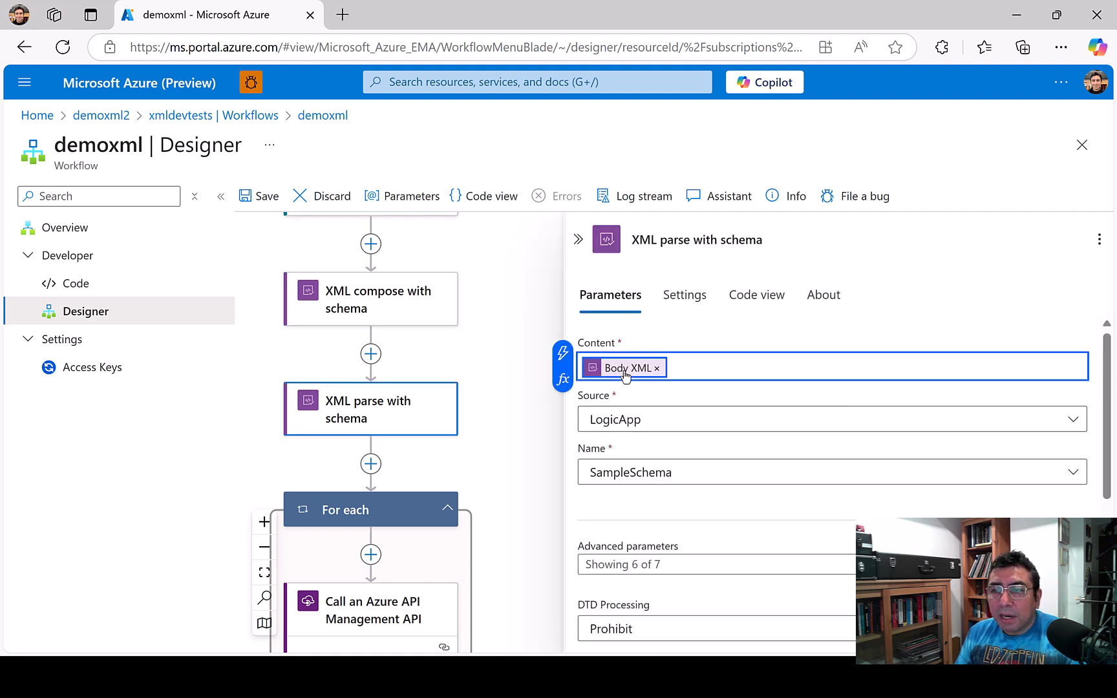
pyautogui.click(562, 353)
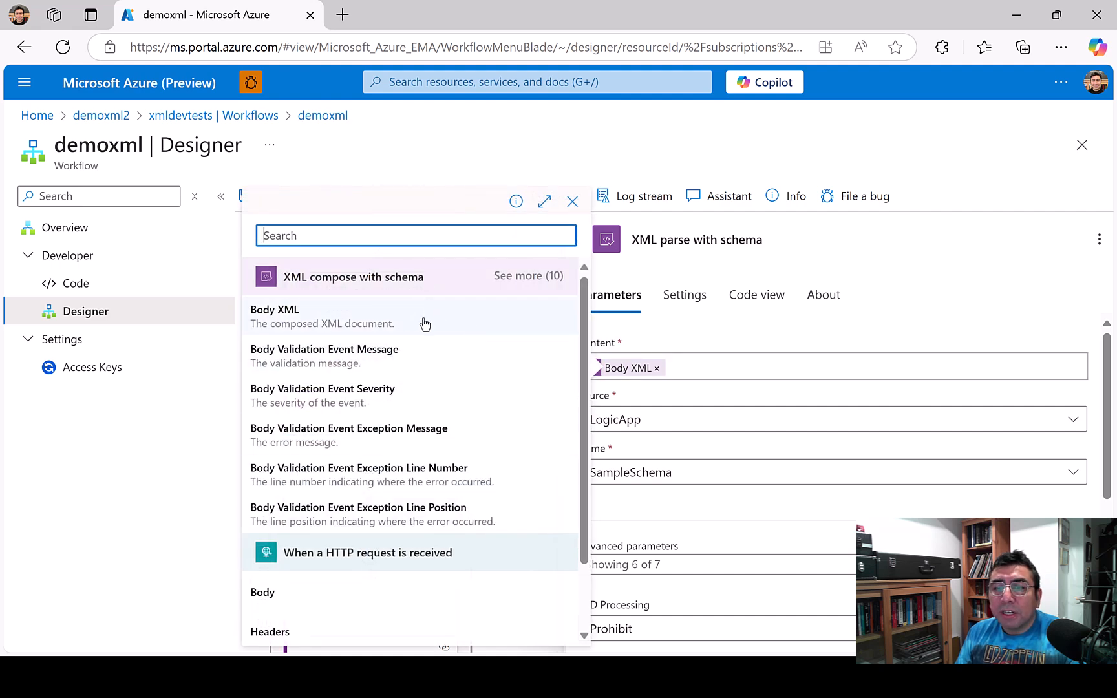
pyautogui.click(531, 278)
pyautogui.scroll(-3, 473, 429)
pyautogui.scroll(2, 478, 432)
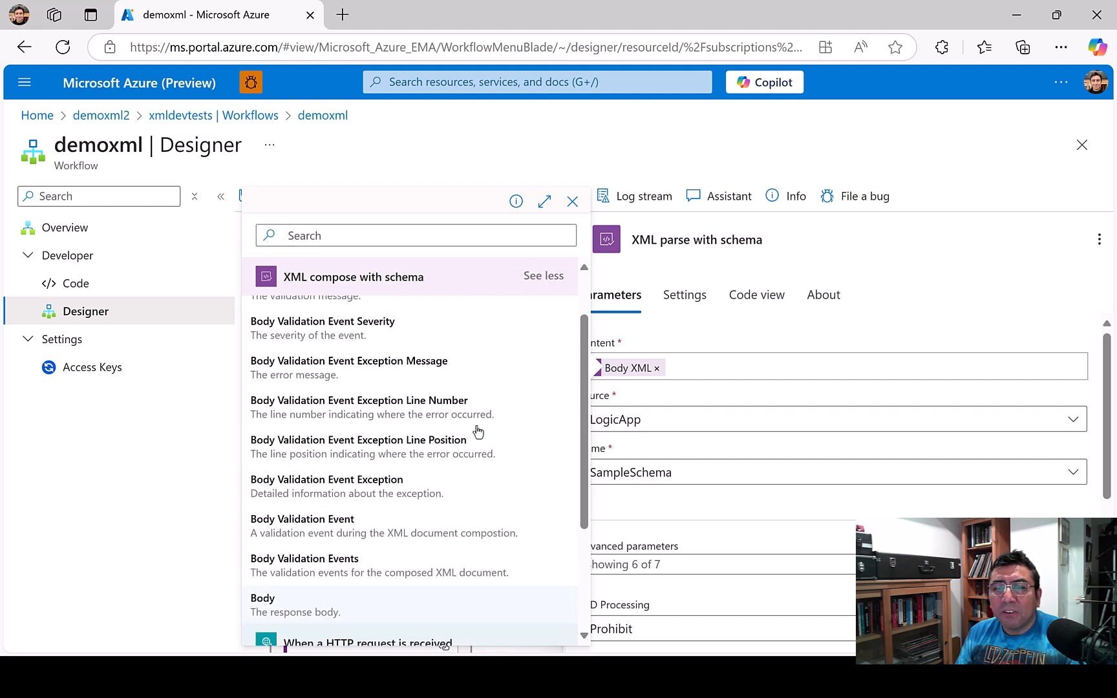
pyautogui.scroll(2, 478, 432)
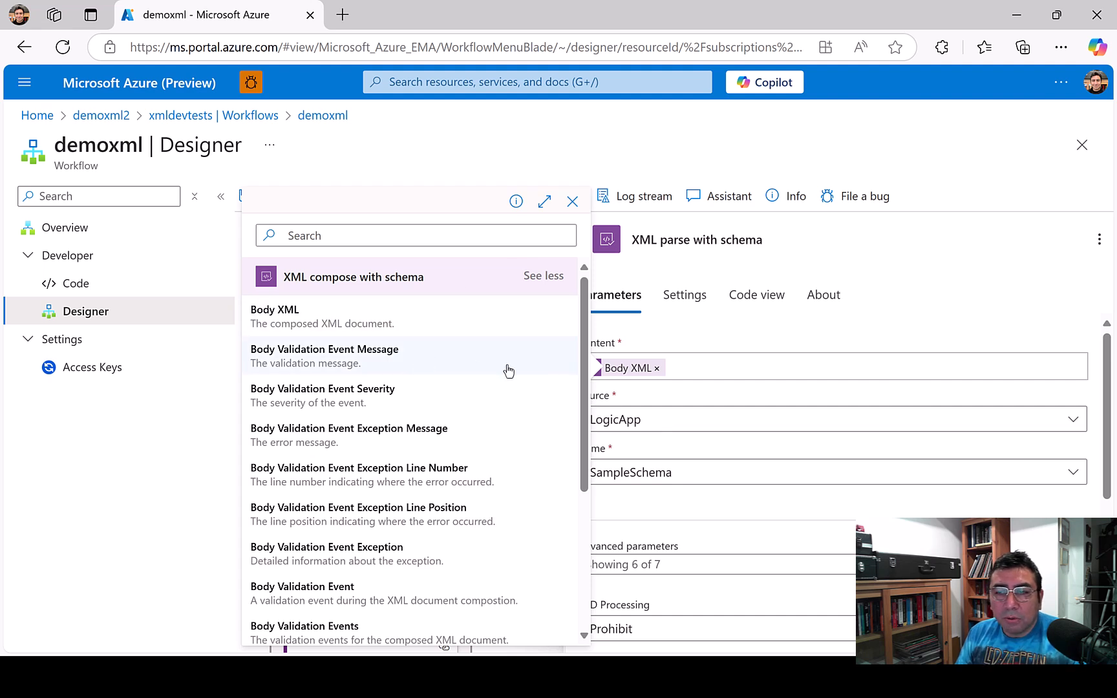
pyautogui.click(794, 330)
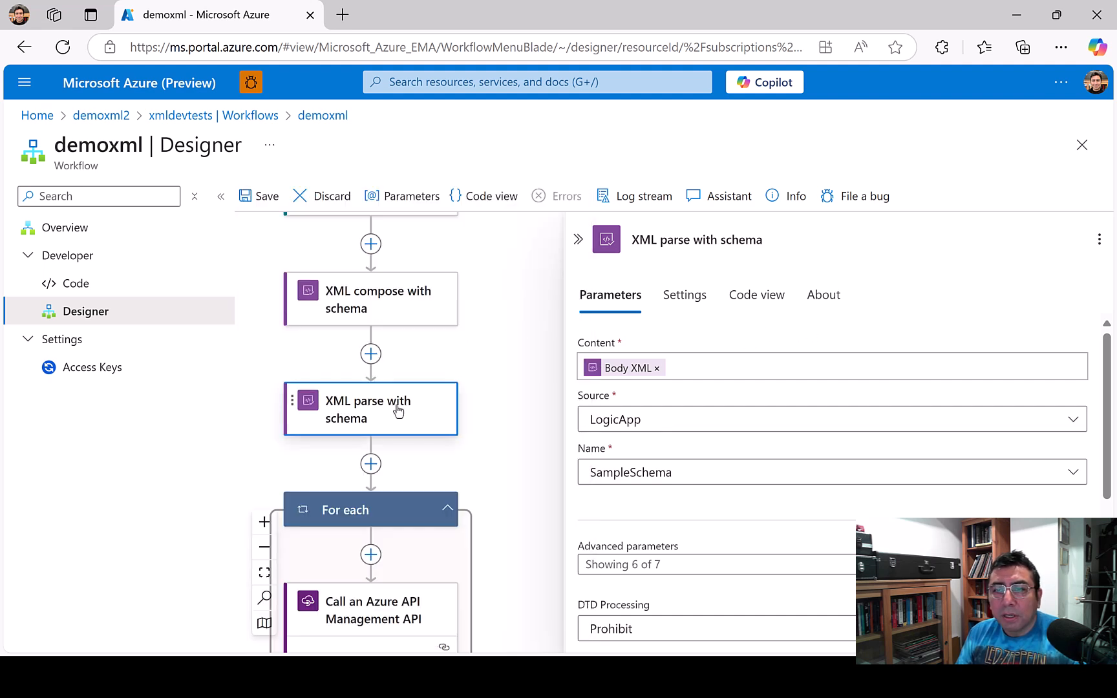
# Step: Show the dynamic content available for the Cust parameter of the Call an Azure API Management API action inside the For each loop
pyautogui.moveTo(532, 533); pyautogui.dragTo(499, 419)
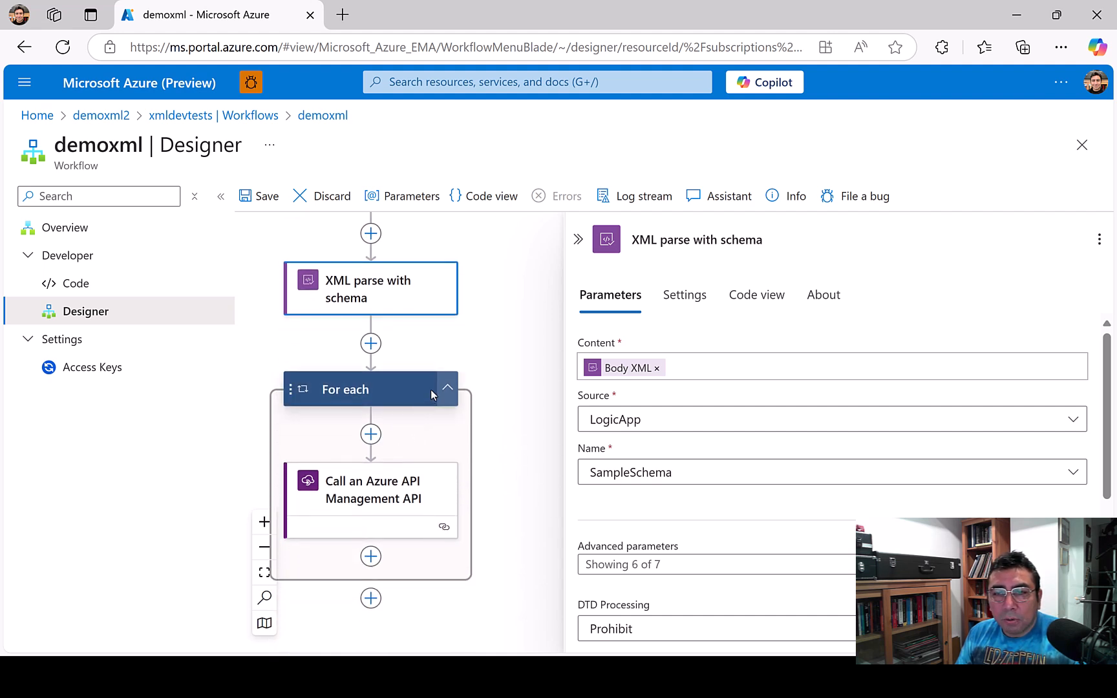
pyautogui.click(375, 502)
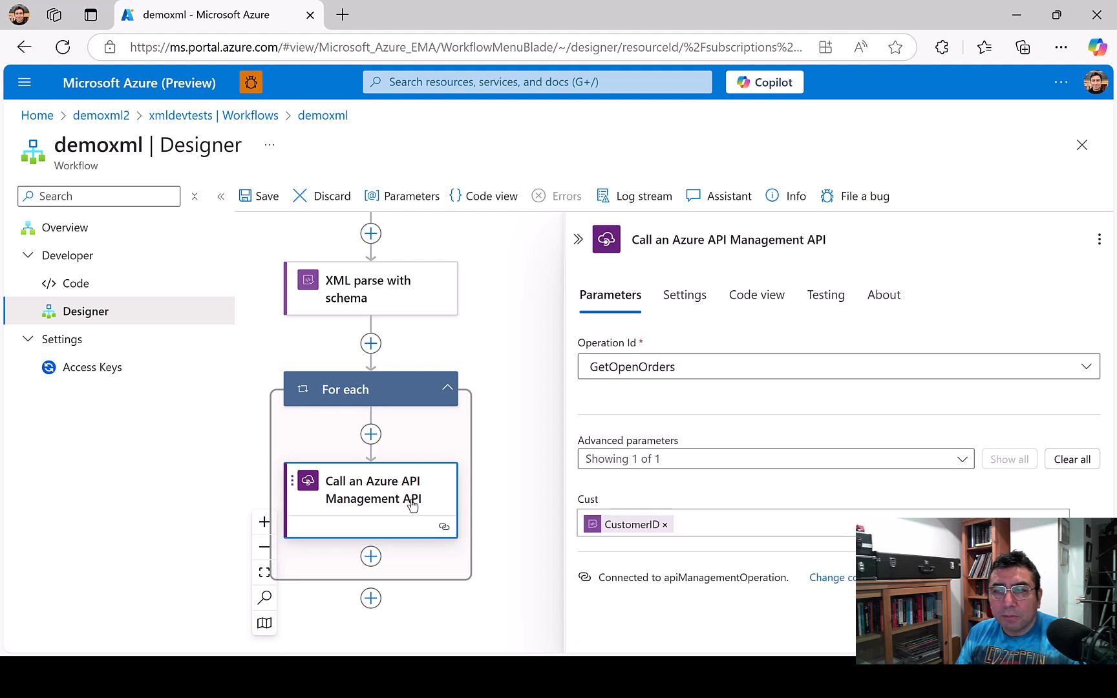
pyautogui.click(717, 527)
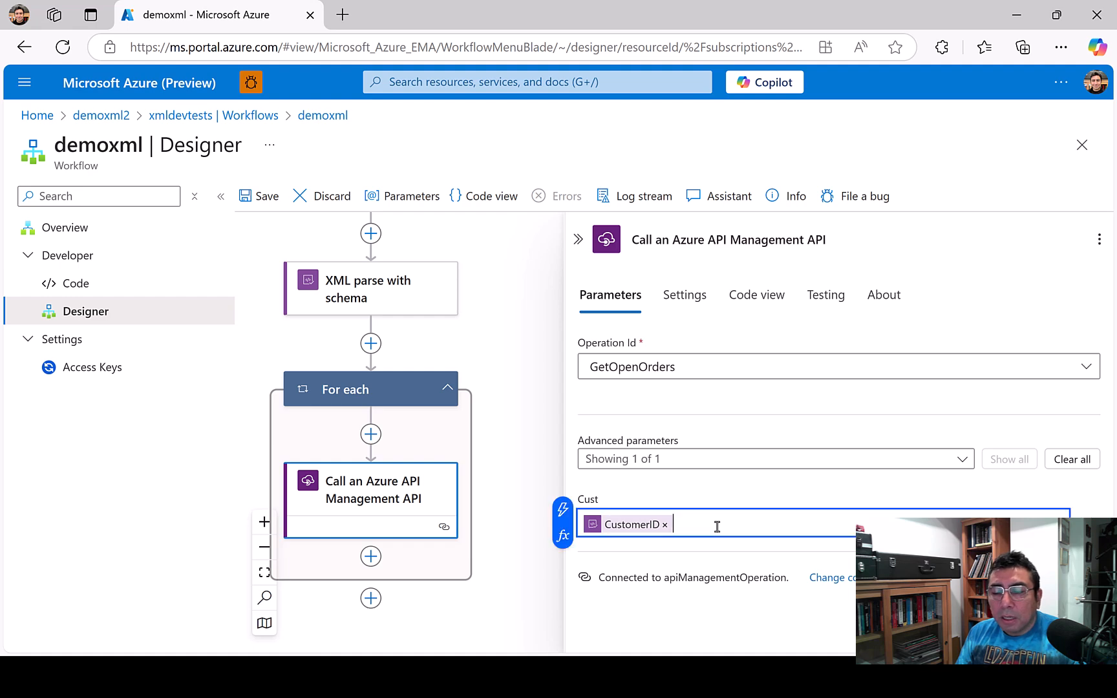
pyautogui.click(563, 510)
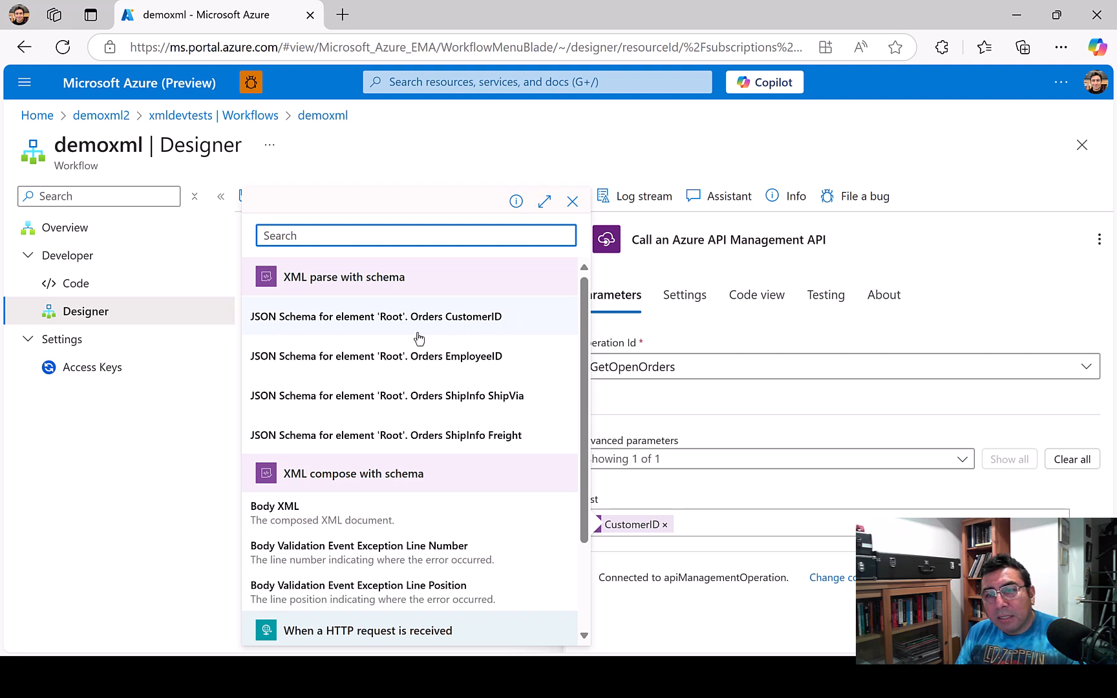
# Step: Go to the demoxml workflow's overview, discarding the unsaved designer edits, and run the workflow
pyautogui.click(740, 524)
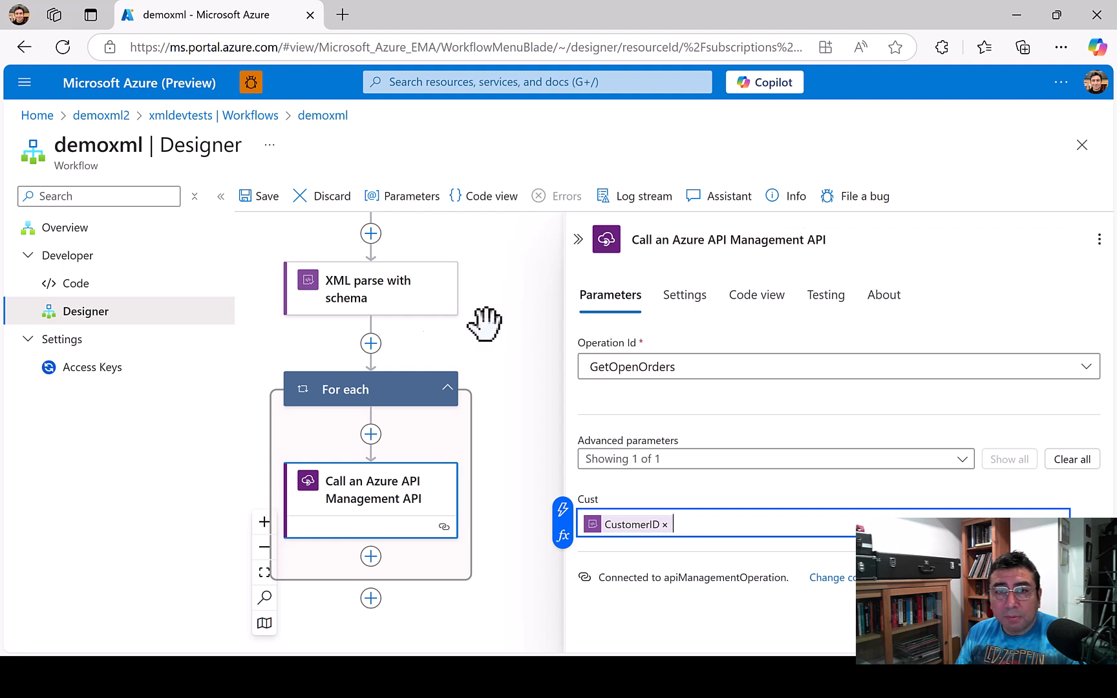
pyautogui.click(82, 230)
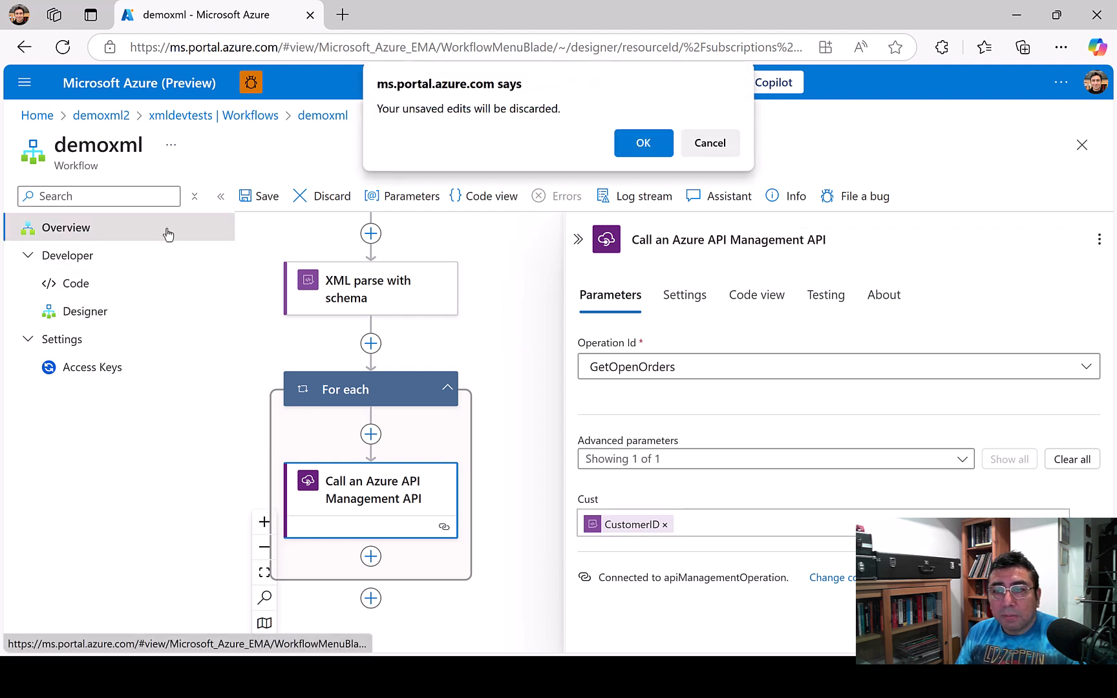
pyautogui.click(640, 142)
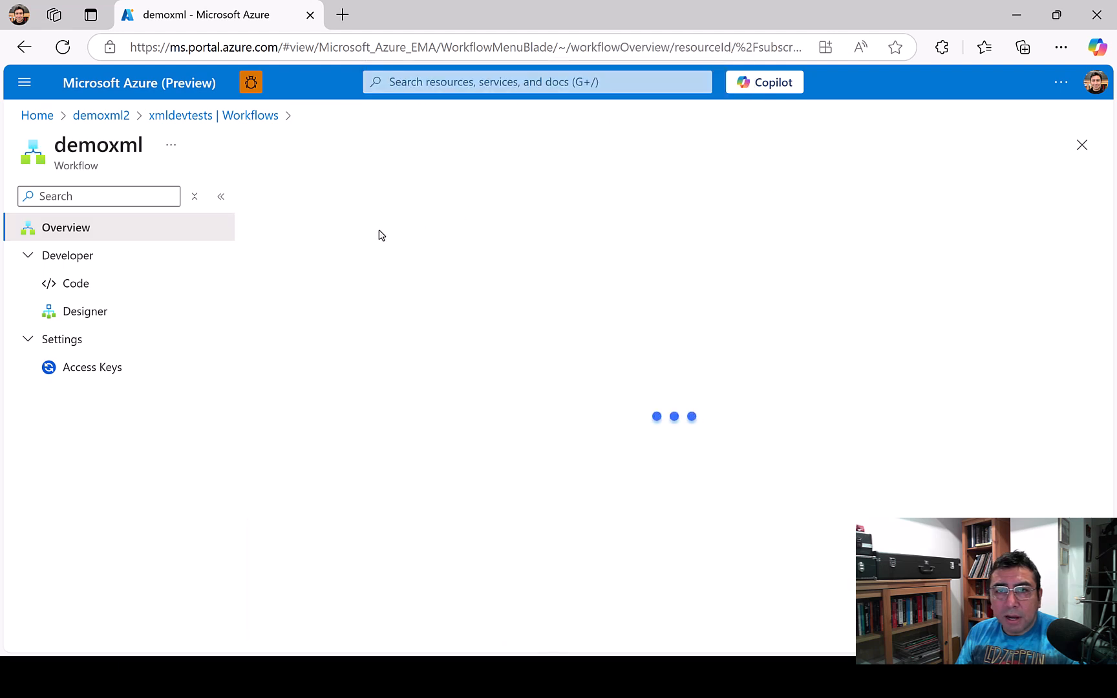
pyautogui.click(317, 205)
pyautogui.click(301, 238)
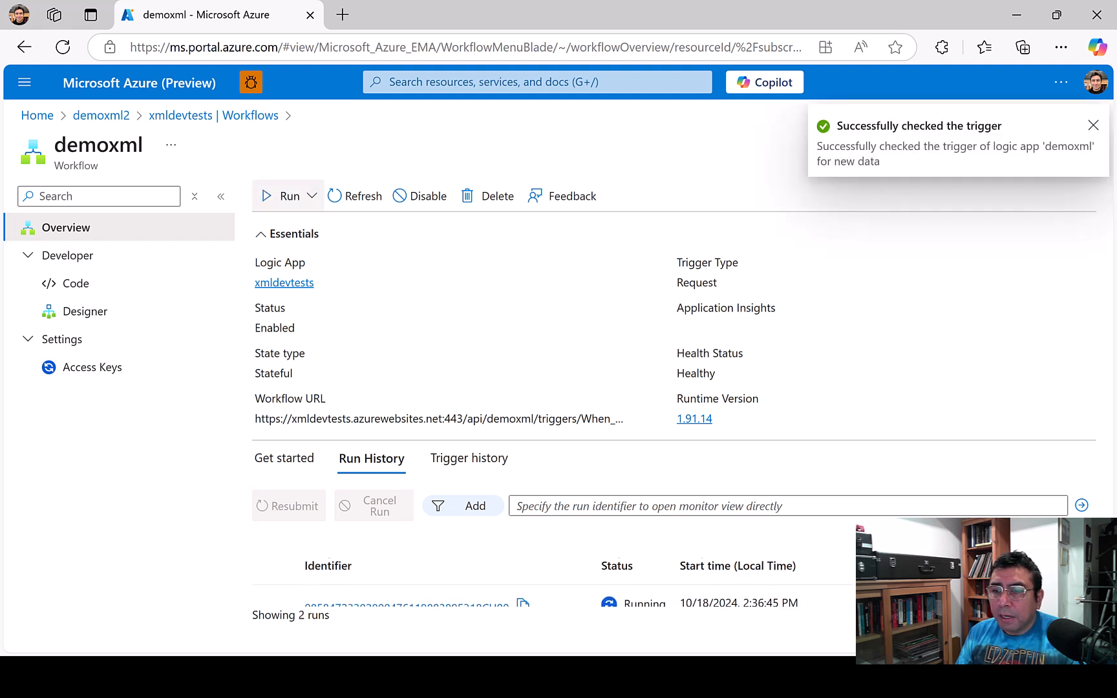
# Step: Refresh the run history until the newest demoxml run has finished, and open that run's details
pyautogui.scroll(-1, 549, 569)
pyautogui.click(355, 193)
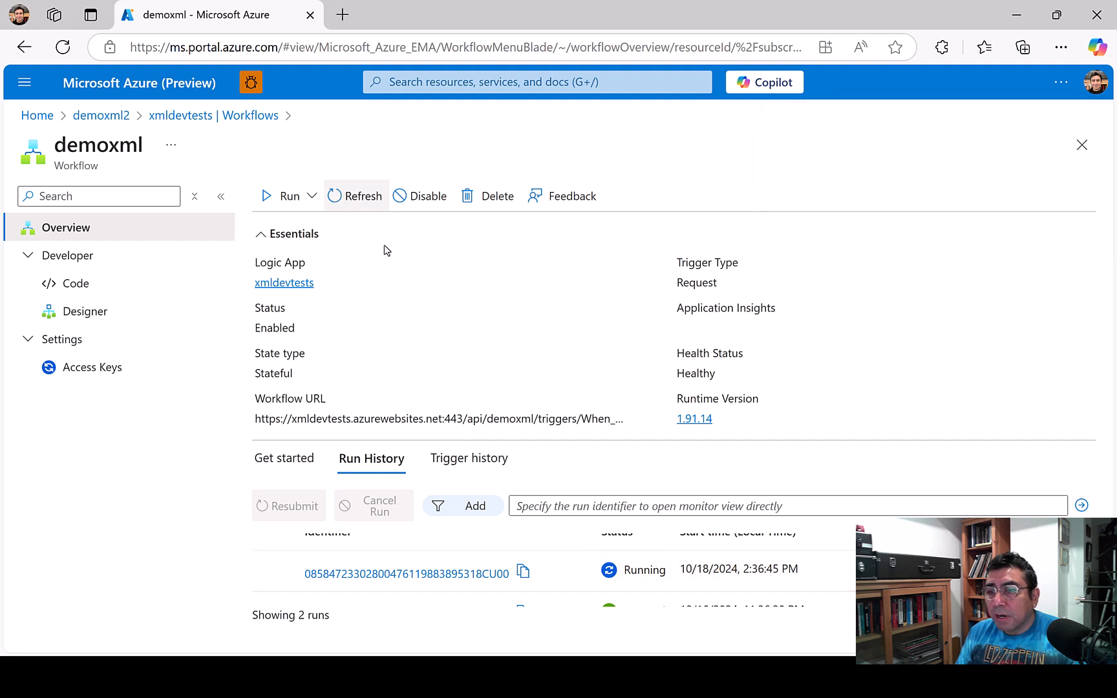
pyautogui.click(354, 202)
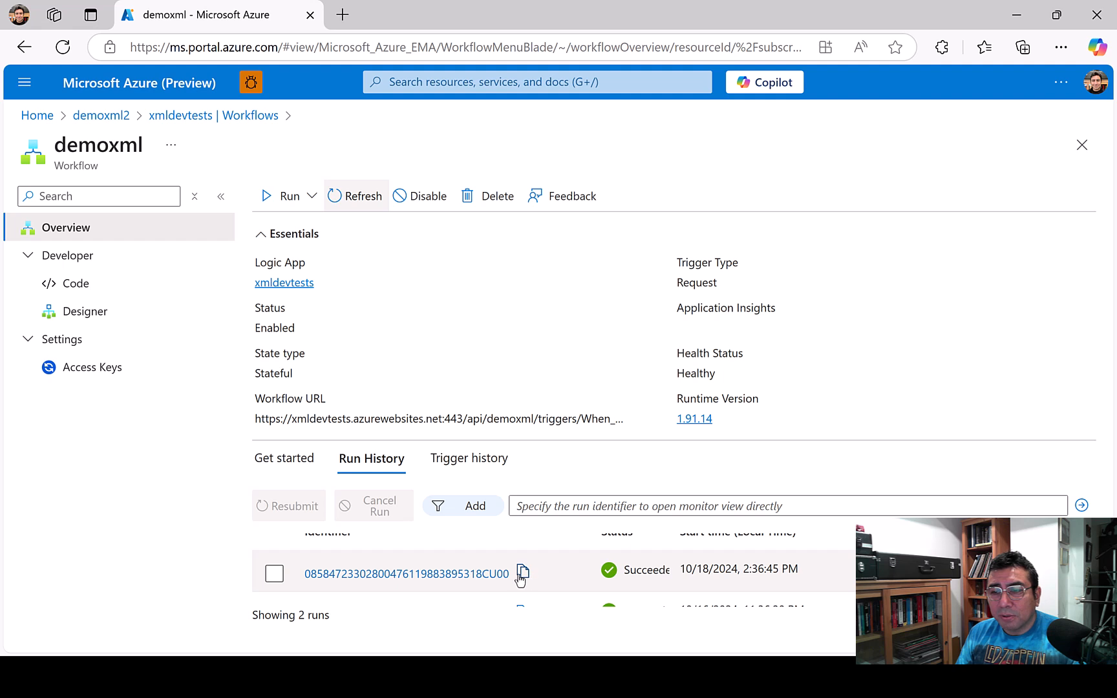
pyautogui.click(495, 575)
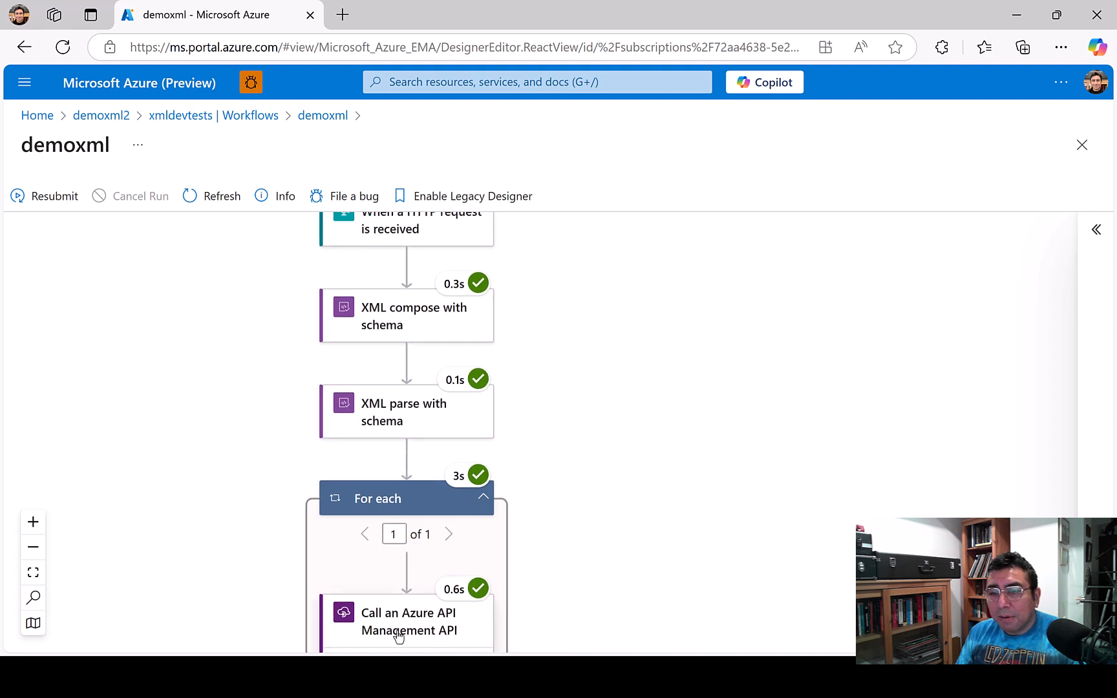
# Step: Examine the XML compose with schema action's outputs and properties in the run, including the encoded XML content in the body
pyautogui.moveTo(640, 488); pyautogui.dragTo(585, 531)
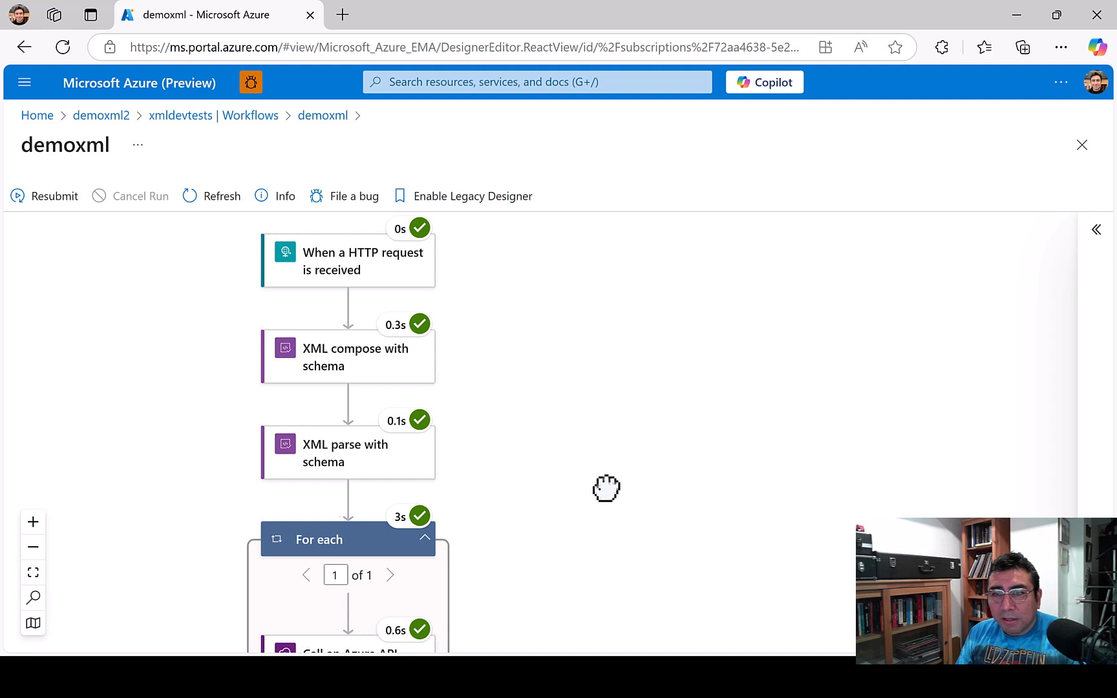
pyautogui.moveTo(605, 481); pyautogui.dragTo(546, 477)
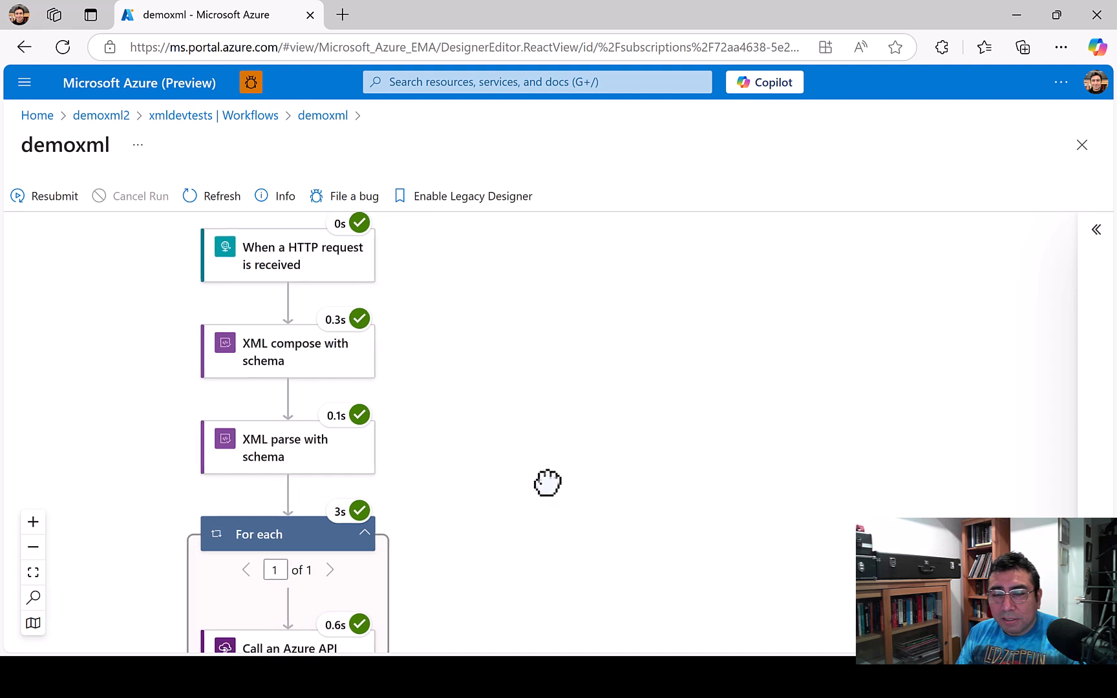
pyautogui.click(294, 274)
pyautogui.click(289, 366)
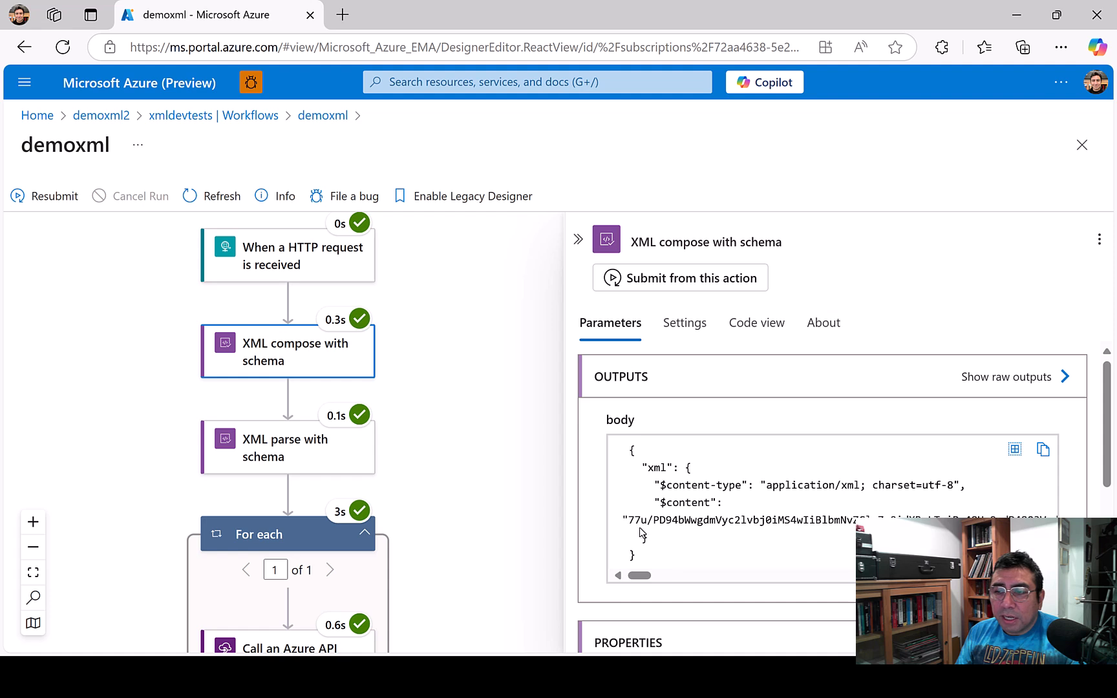
pyautogui.moveTo(628, 521); pyautogui.dragTo(740, 525)
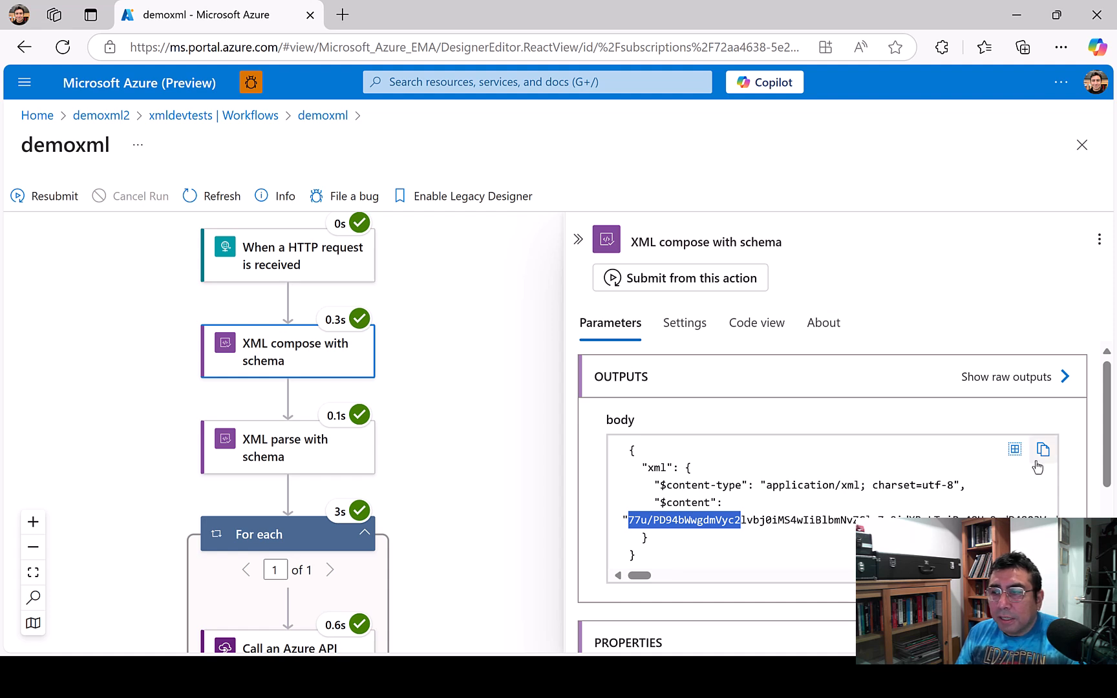
pyautogui.scroll(-2, 1110, 462)
pyautogui.scroll(-3, 834, 502)
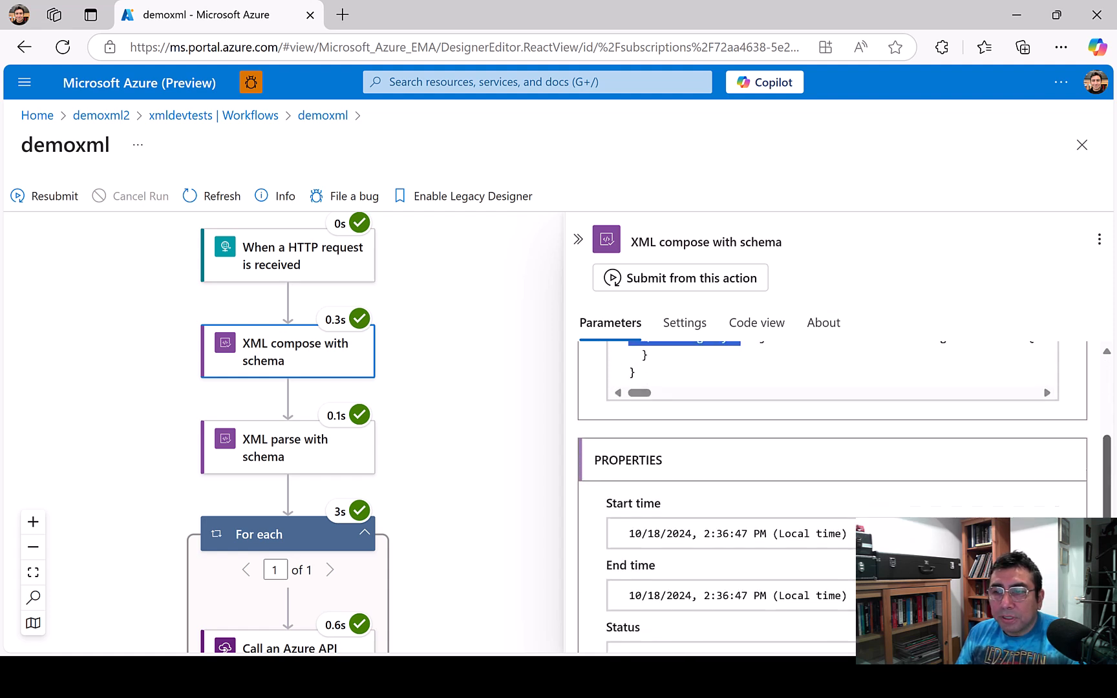
pyautogui.scroll(2, 833, 503)
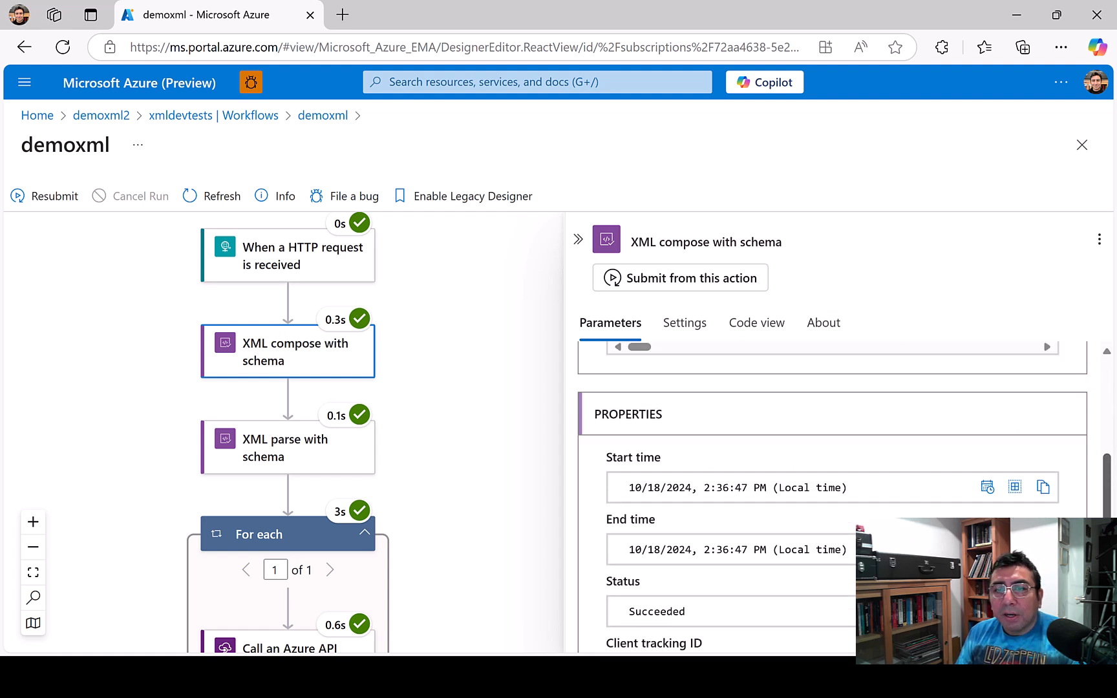
# Step: Examine the XML parse with schema action's JSON output body in the run, from the Customers data to the end of the shipping details
pyautogui.click(278, 462)
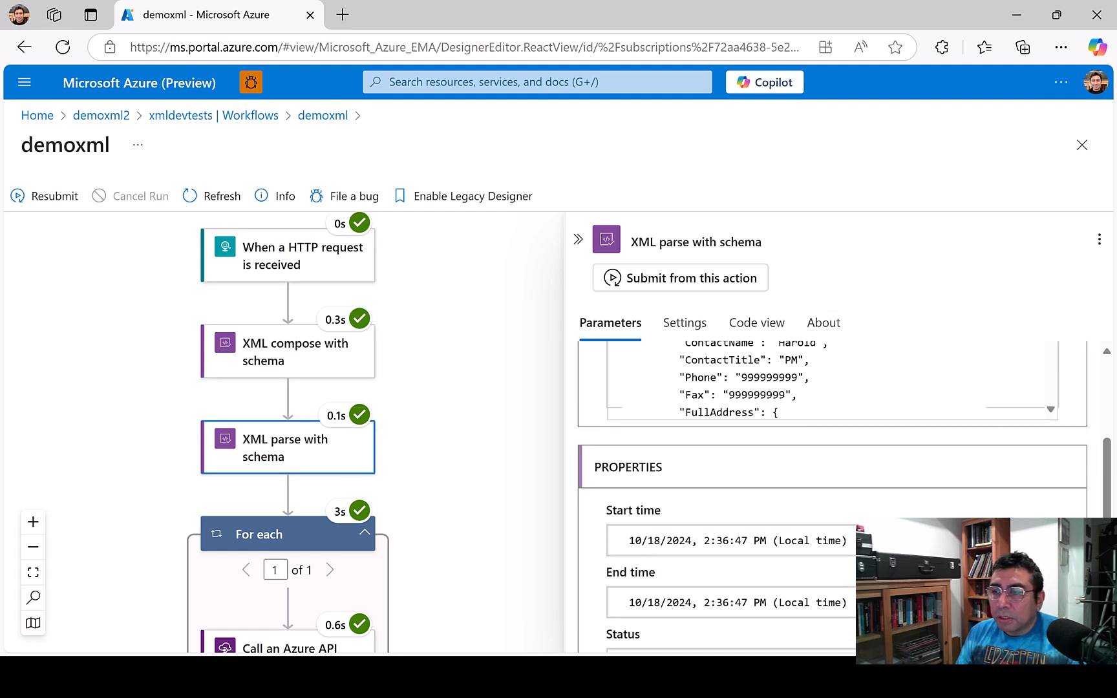
pyautogui.scroll(3, 1102, 380)
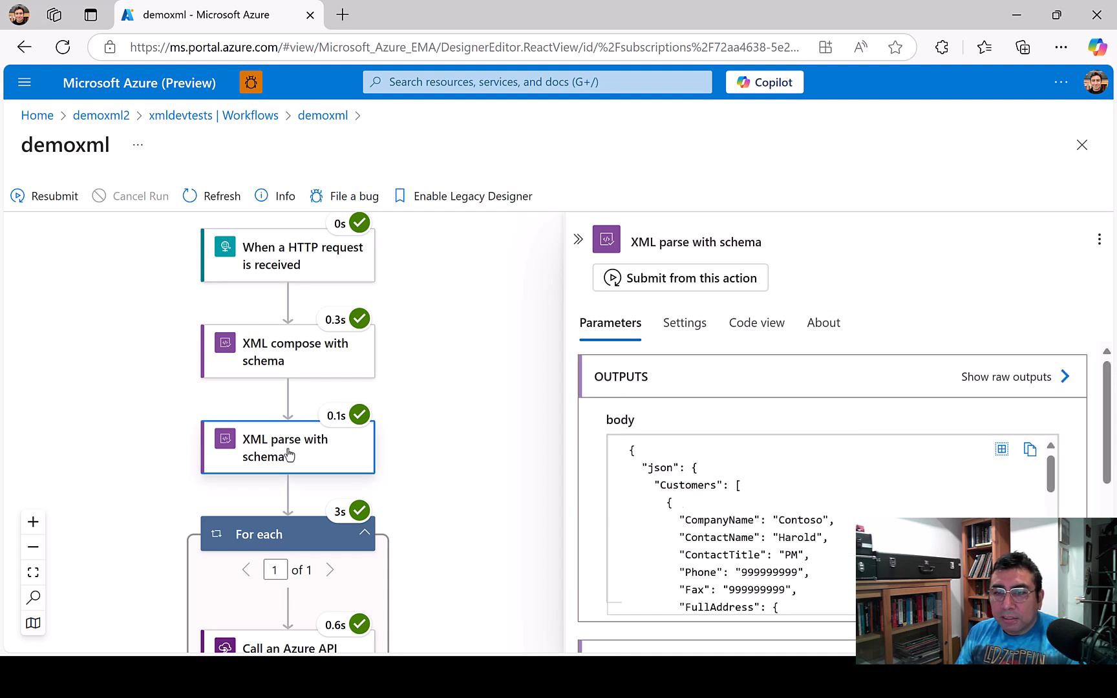
pyautogui.doubleClick(660, 469)
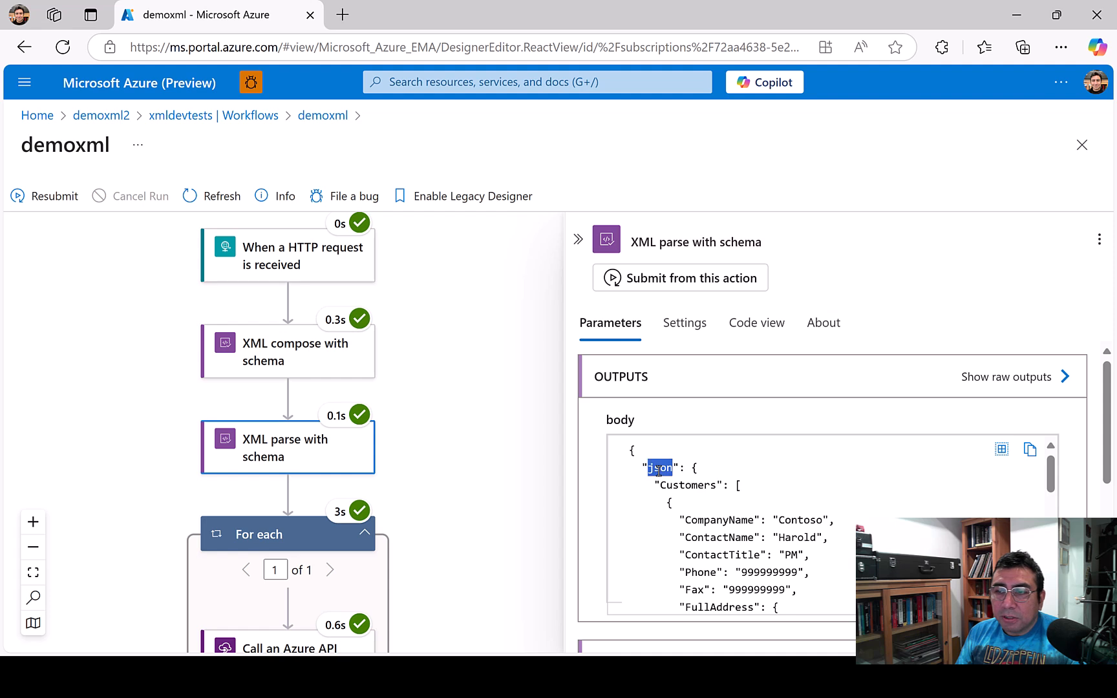
pyautogui.scroll(-2, 769, 504)
pyautogui.scroll(2, 769, 504)
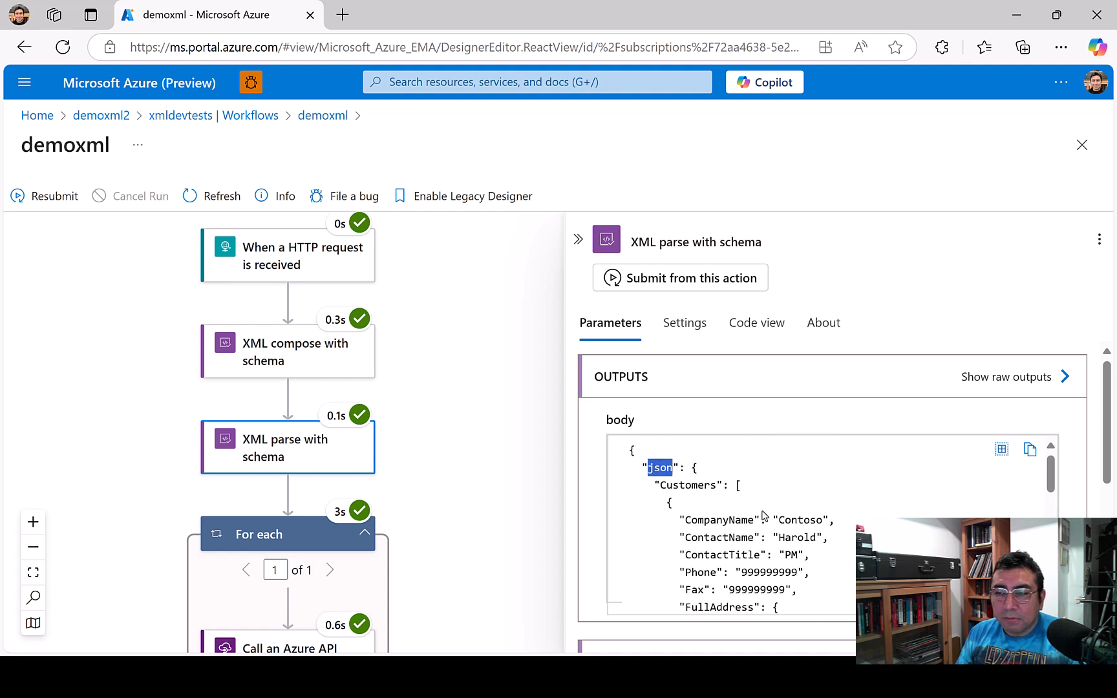
pyautogui.doubleClick(677, 485)
pyautogui.doubleClick(768, 539)
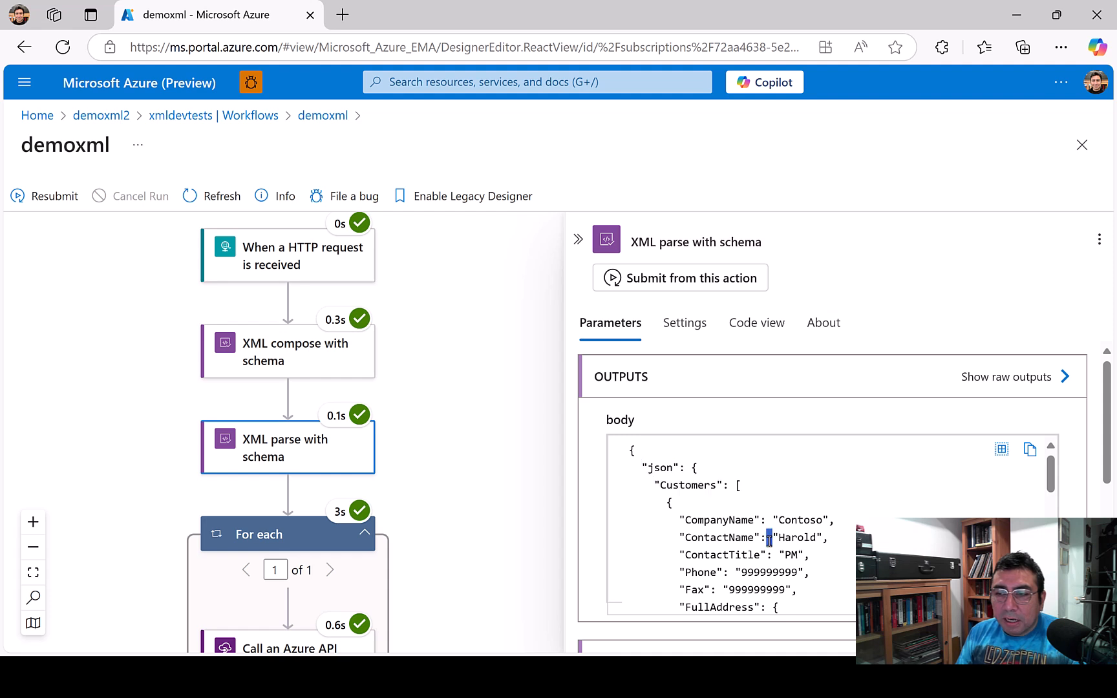
pyautogui.scroll(-2, 769, 542)
pyautogui.scroll(2, 769, 542)
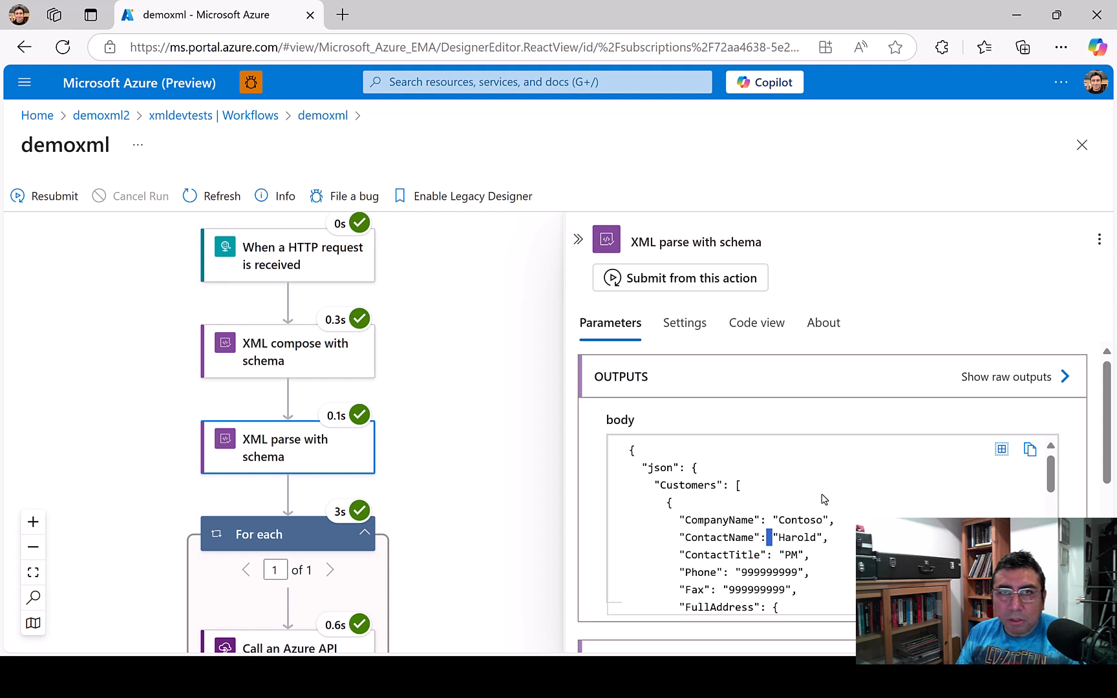
pyautogui.scroll(-2, 833, 545)
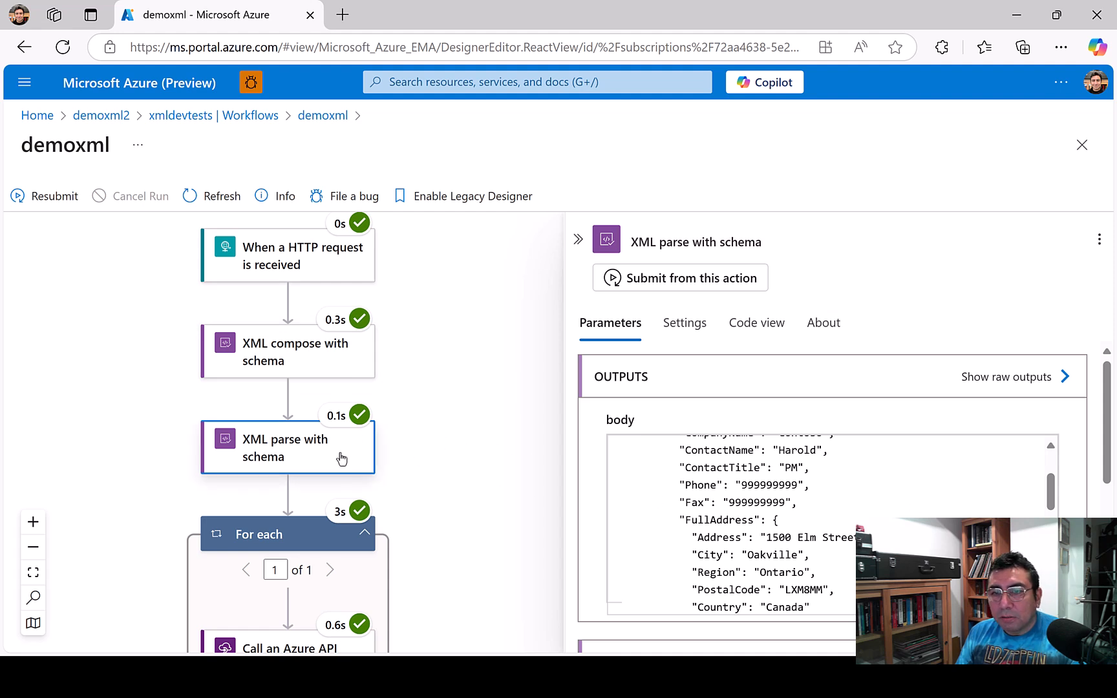
pyautogui.scroll(2, 1052, 478)
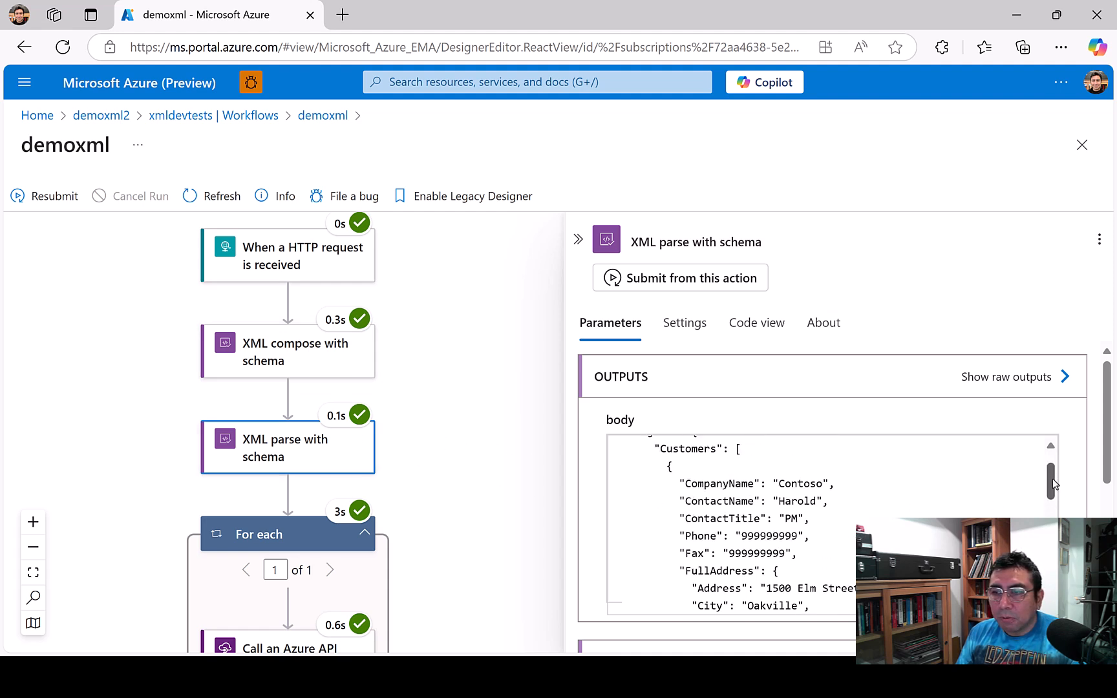
pyautogui.moveTo(1050, 478); pyautogui.dragTo(1050, 585)
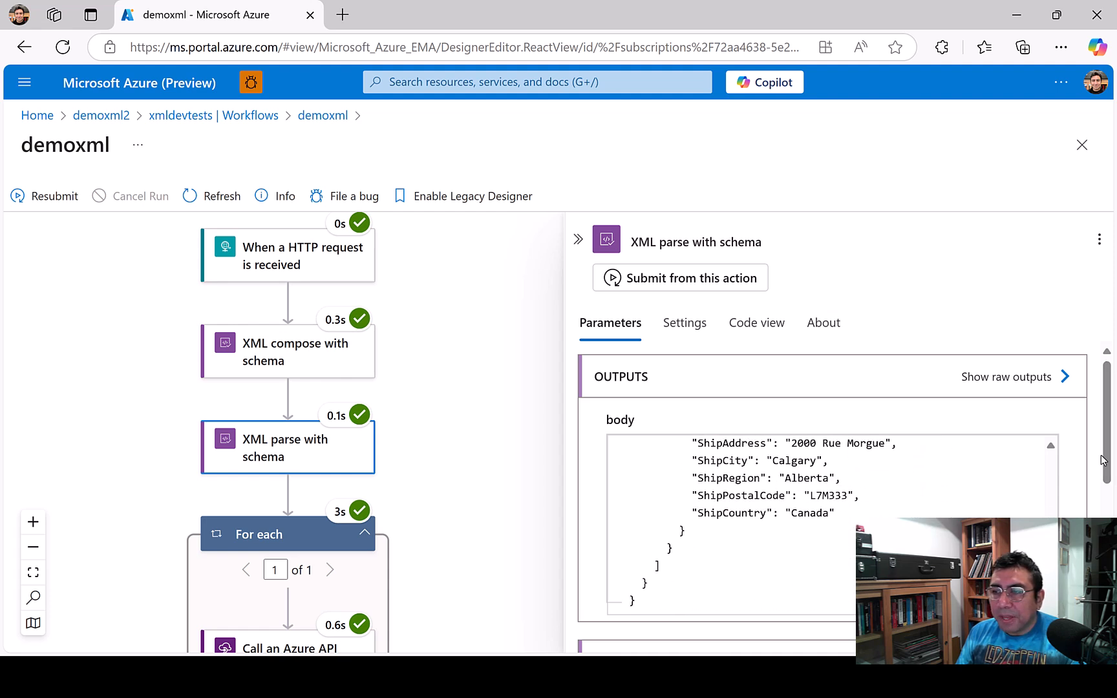
# Step: Return to the xmldevtests workflow list and open the demoxml3 workflow in the designer
pyautogui.click(259, 120)
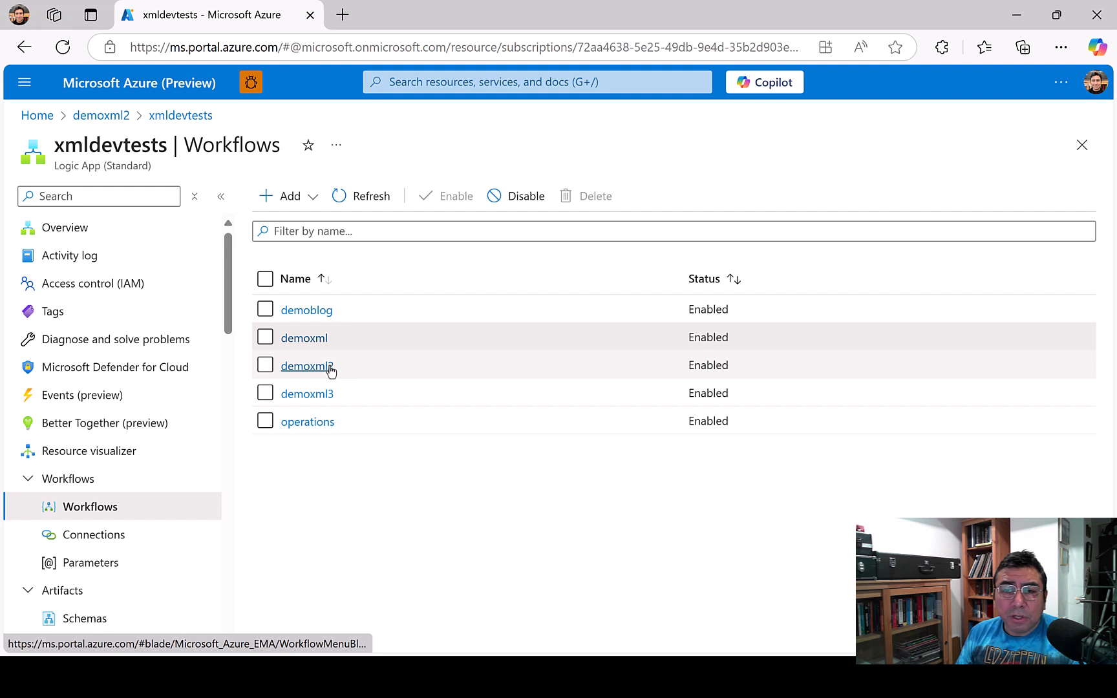
pyautogui.click(309, 394)
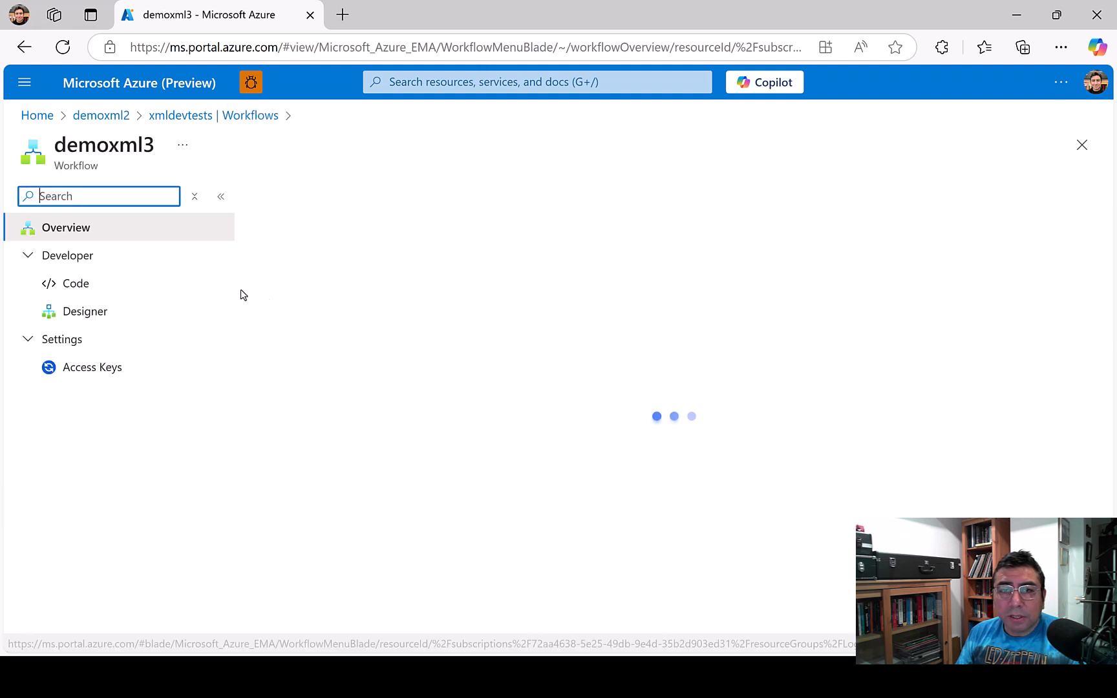
pyautogui.click(108, 317)
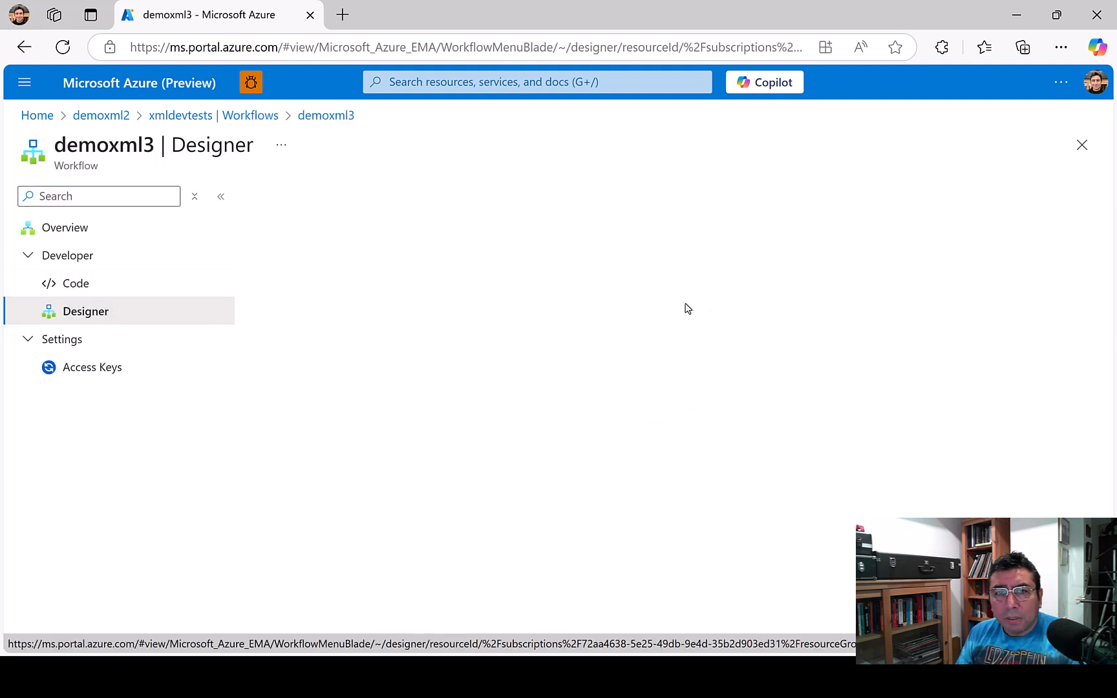
pyautogui.moveTo(798, 416); pyautogui.dragTo(663, 284)
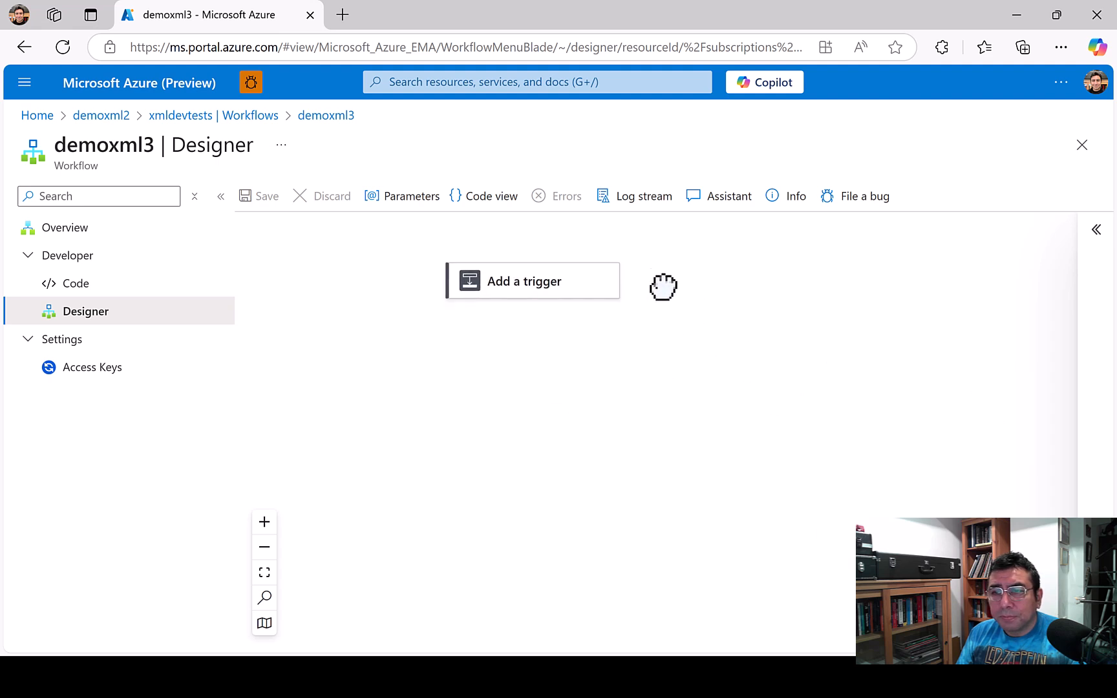
# Step: Add the When a HTTP request is received trigger to demoxml3, searching for "http req", and save the workflow
pyautogui.click(560, 298)
pyautogui.write('http res')
pyautogui.press('BackSpace')
pyautogui.write('q')
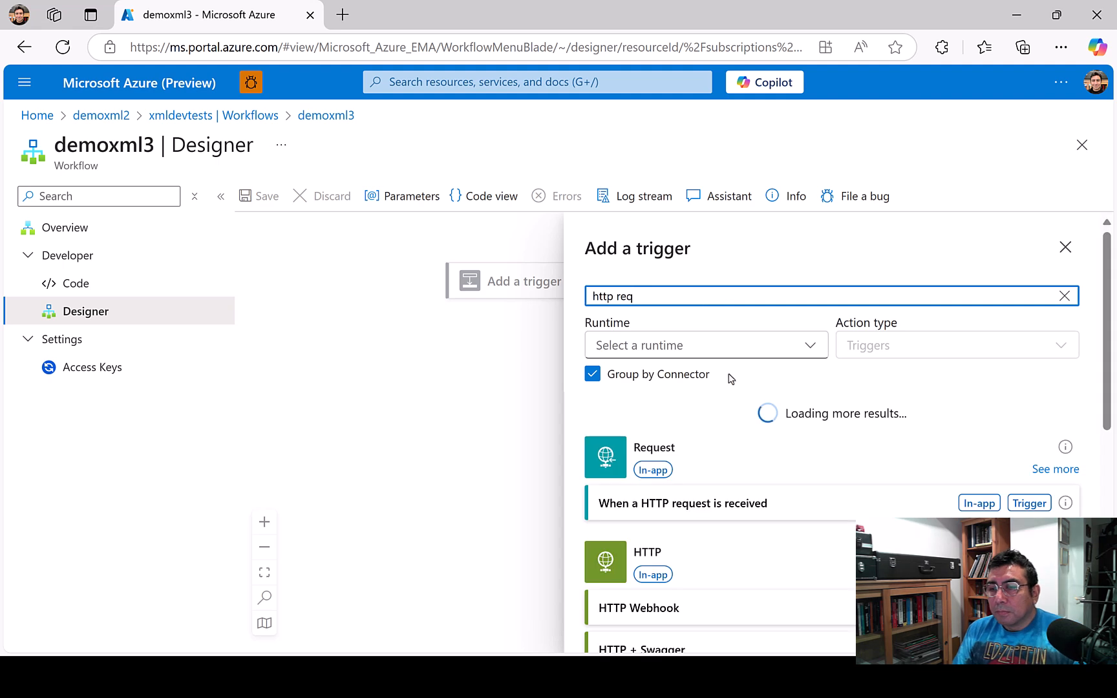
pyautogui.click(652, 491)
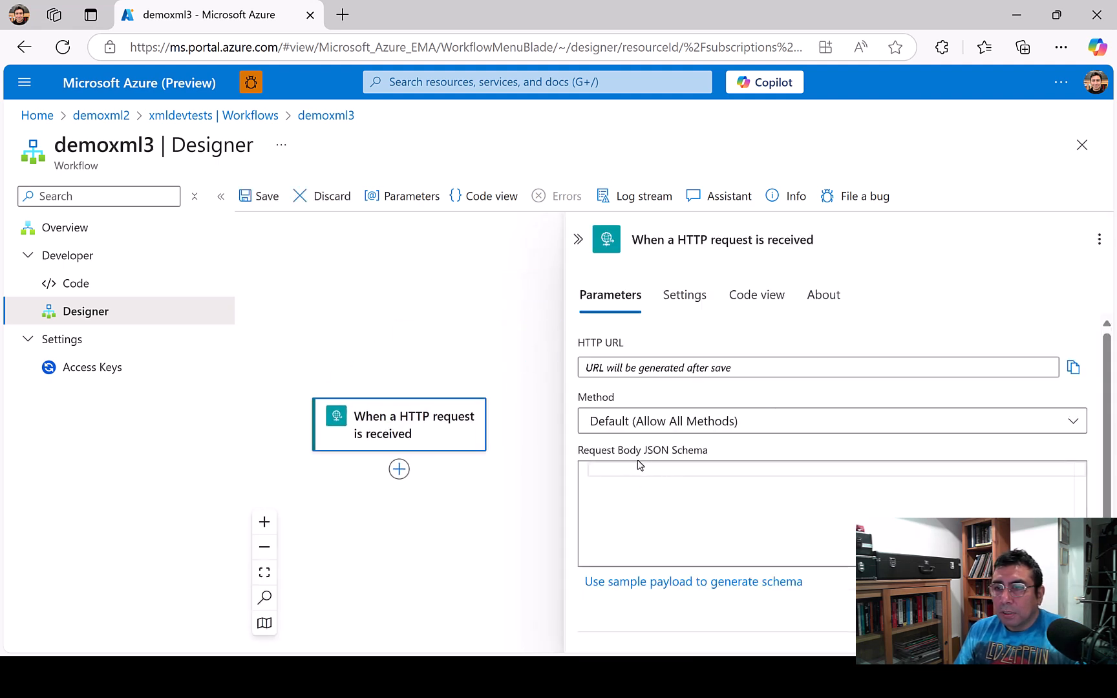
pyautogui.click(245, 196)
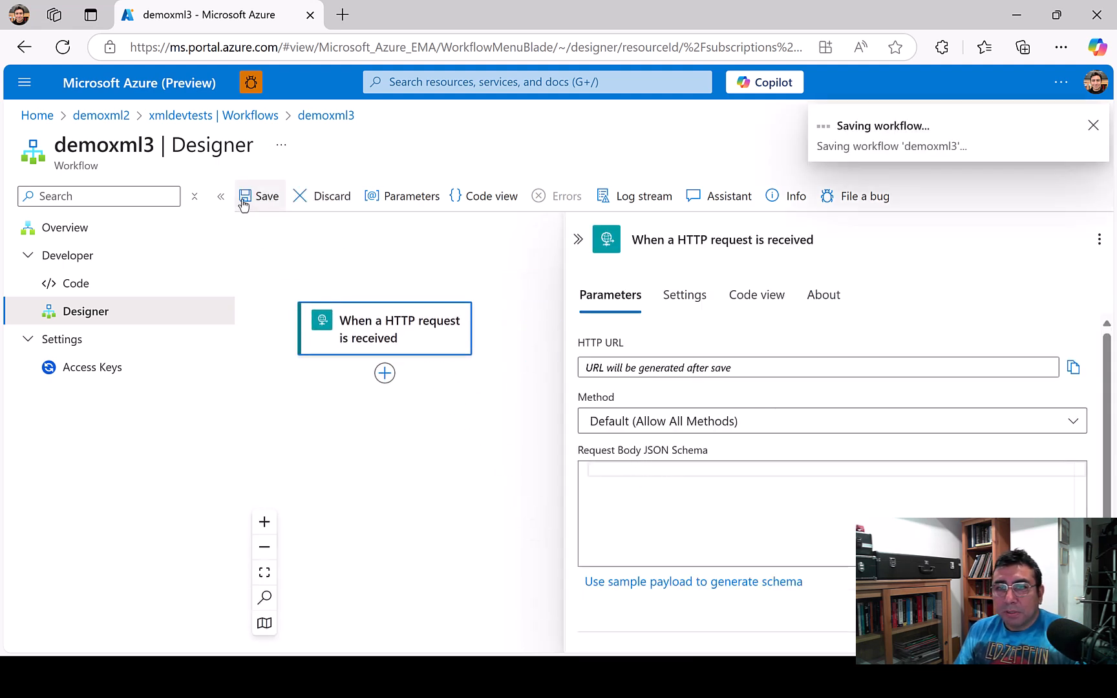
# Step: Add an XML parse with schema action below the HTTP request trigger, searching for "xml parse"
pyautogui.click(384, 374)
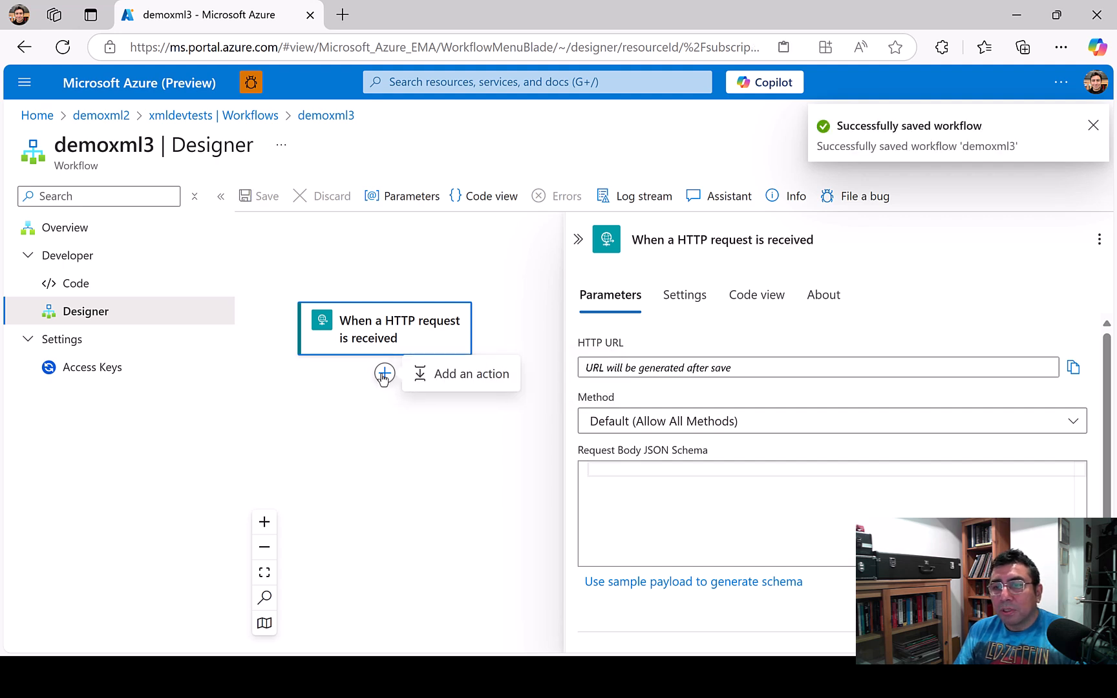
pyautogui.click(420, 373)
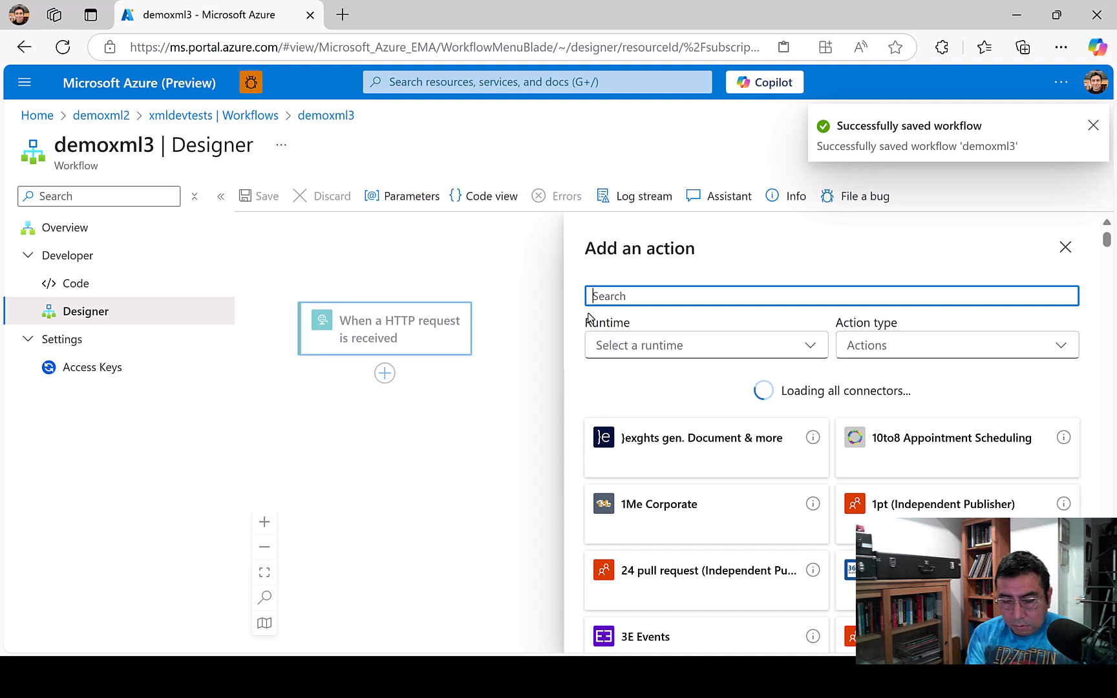
pyautogui.write('xml parse')
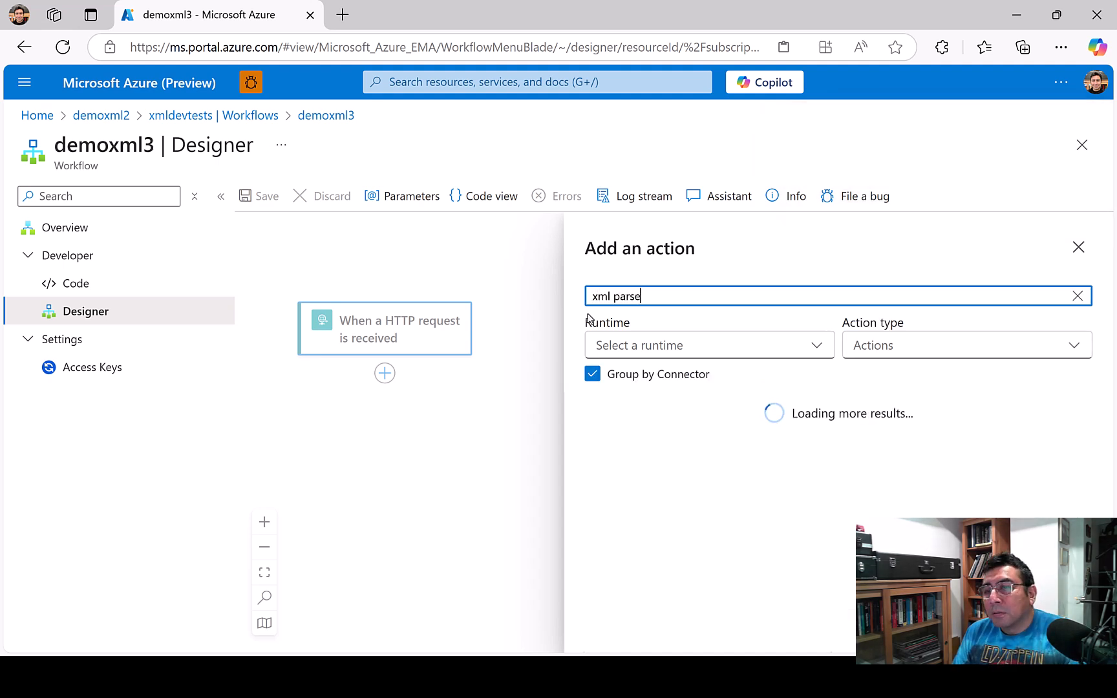
pyautogui.click(744, 513)
pyautogui.scroll(-1, 518, 441)
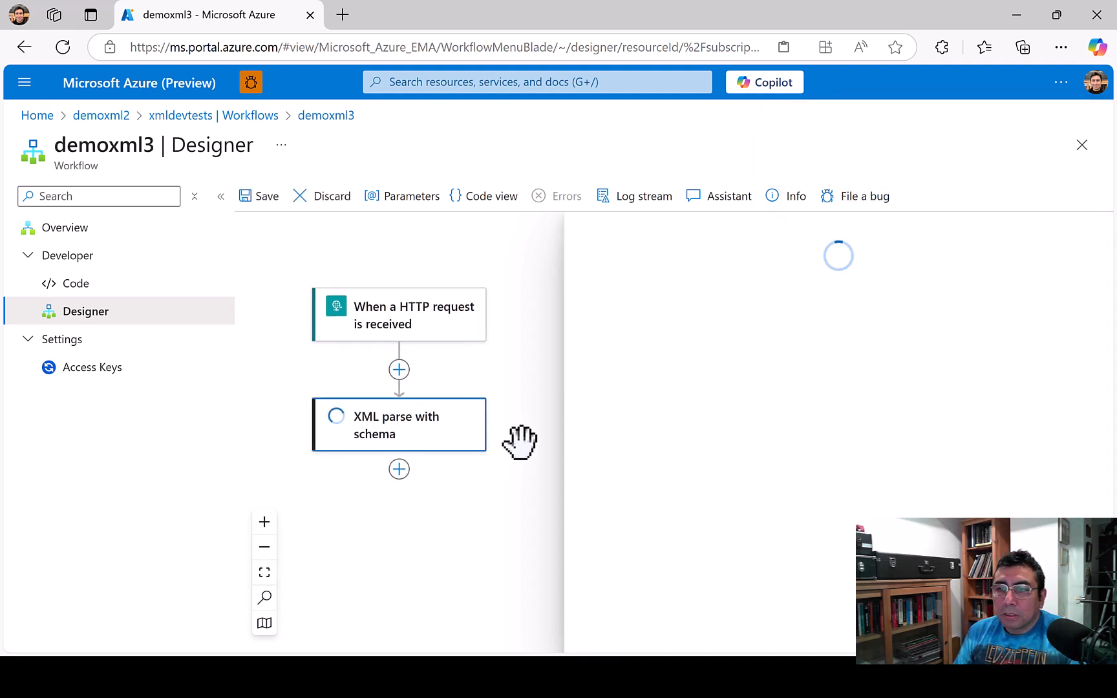
pyautogui.scroll(-2, 526, 491)
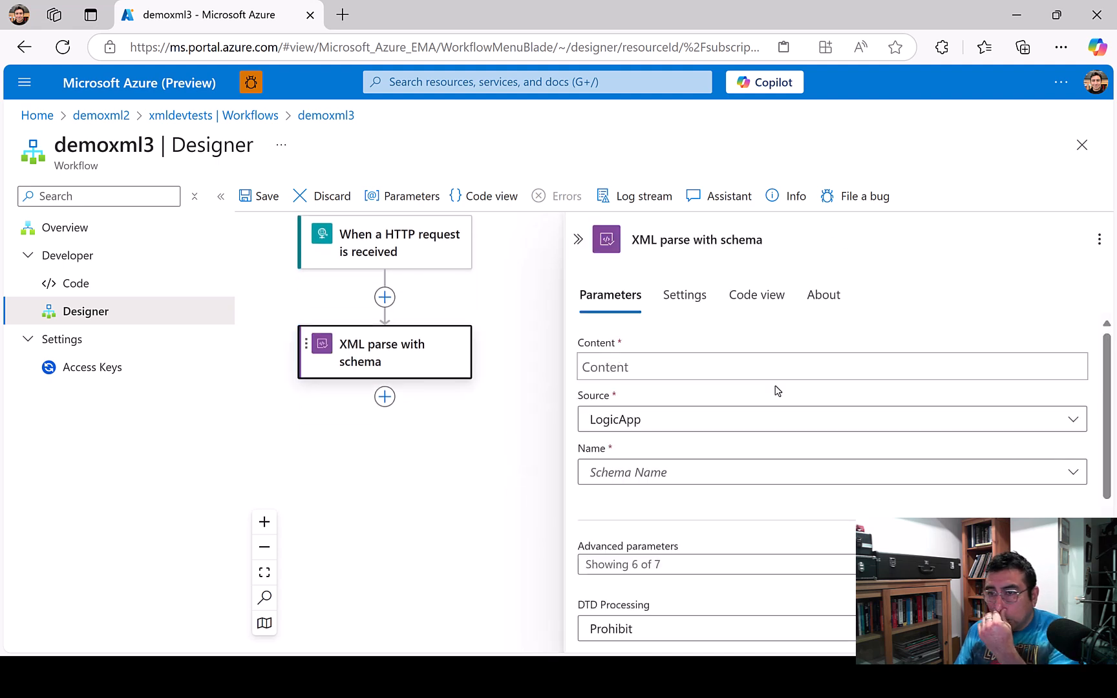
# Step: Set the XML parse with schema content to the HTTP trigger's Body and its schema to SampleSchema, and save the workflow
pyautogui.click(725, 370)
pyautogui.click(561, 354)
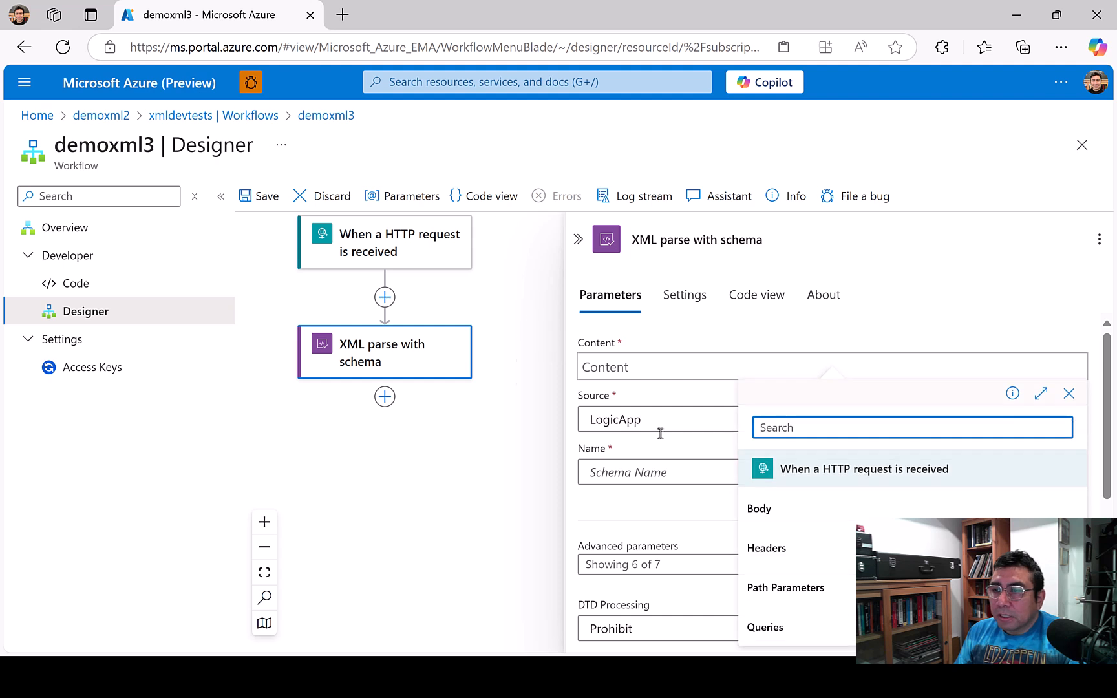
pyautogui.click(787, 517)
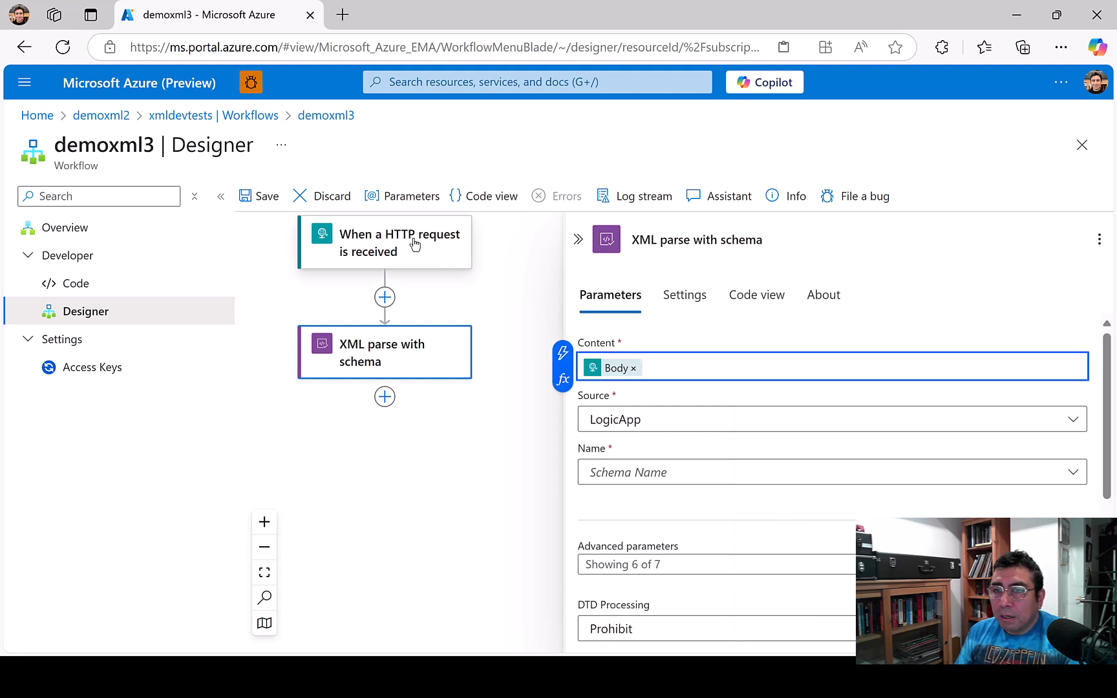
pyautogui.click(1072, 475)
pyautogui.click(711, 500)
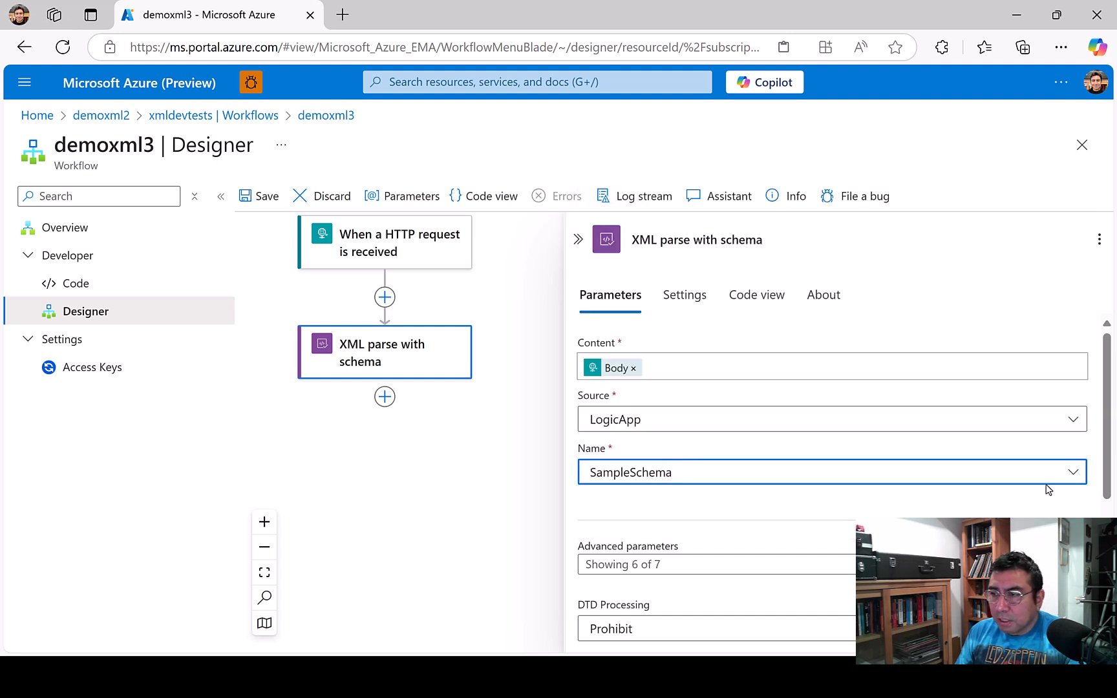
pyautogui.scroll(-1, 1041, 491)
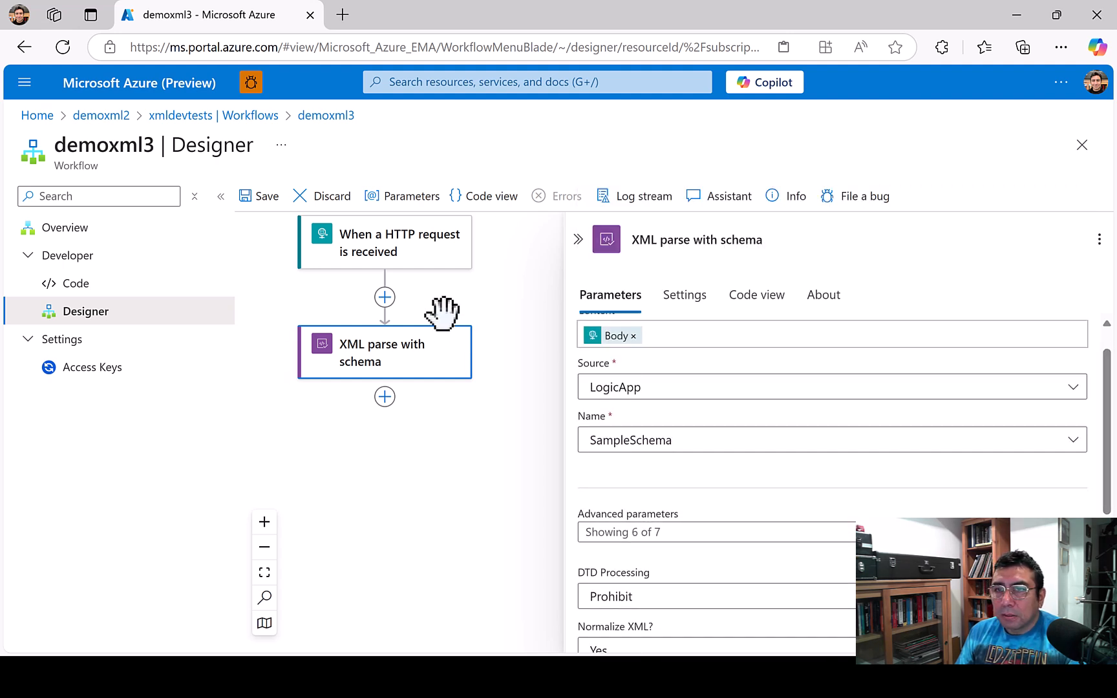
pyautogui.click(259, 197)
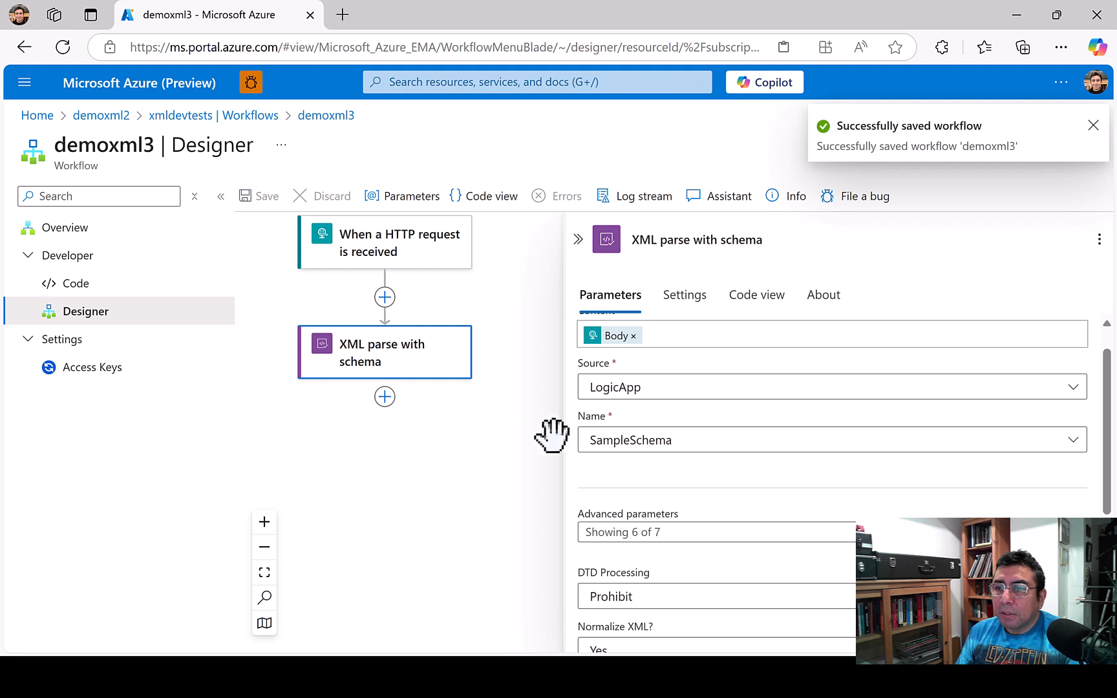
pyautogui.scroll(-1, 1109, 475)
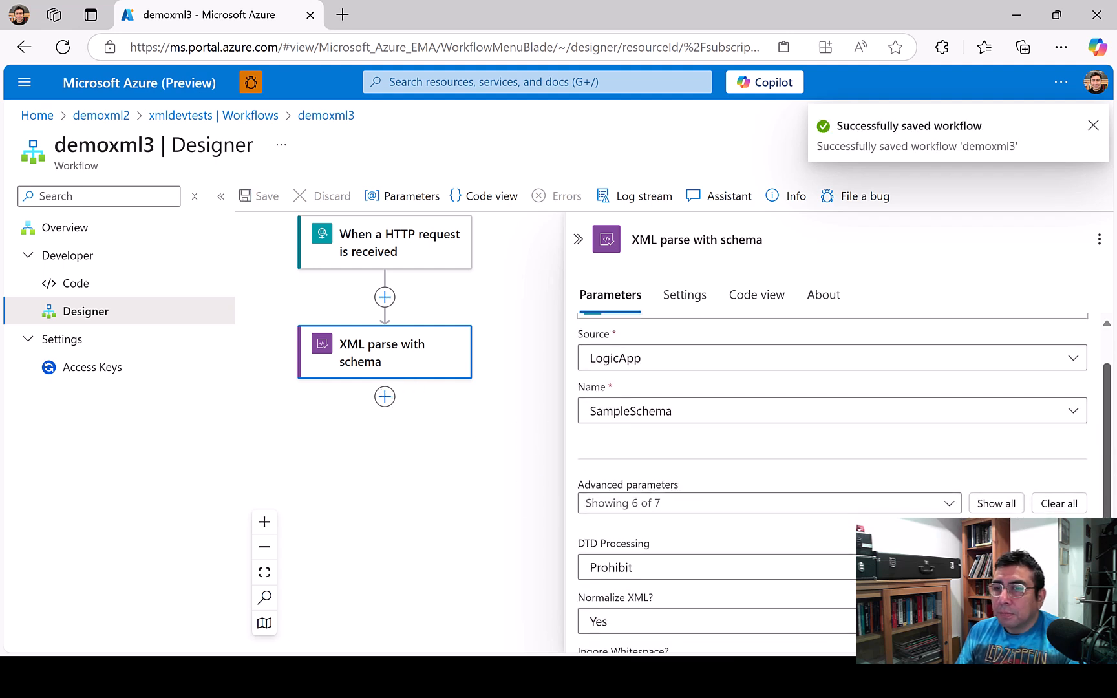
# Step: Add an XML compose with schema action after the parse action, searching for "xml compose", and set its schema name to SampleSchema
pyautogui.click(386, 396)
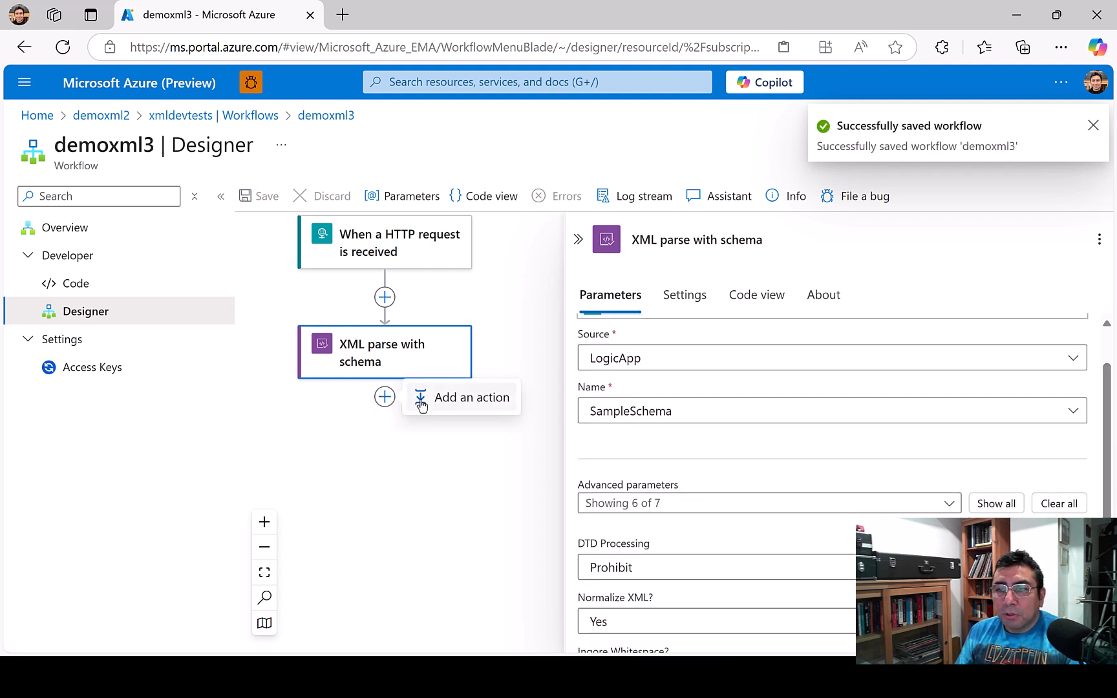
pyautogui.click(431, 398)
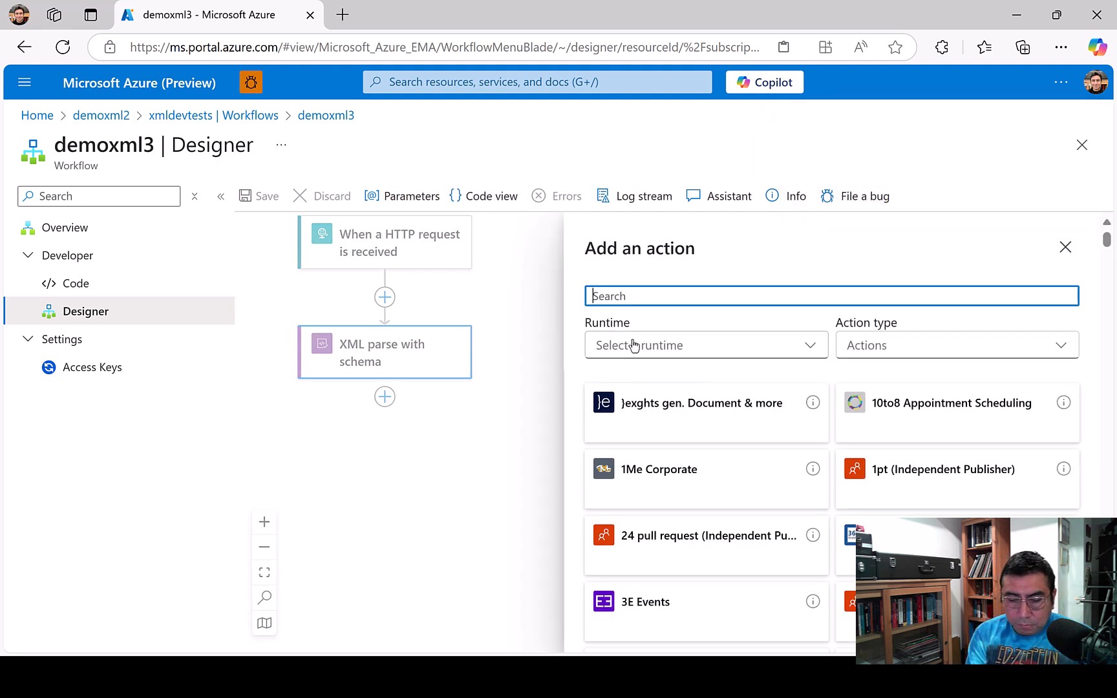
pyautogui.write('xml compose')
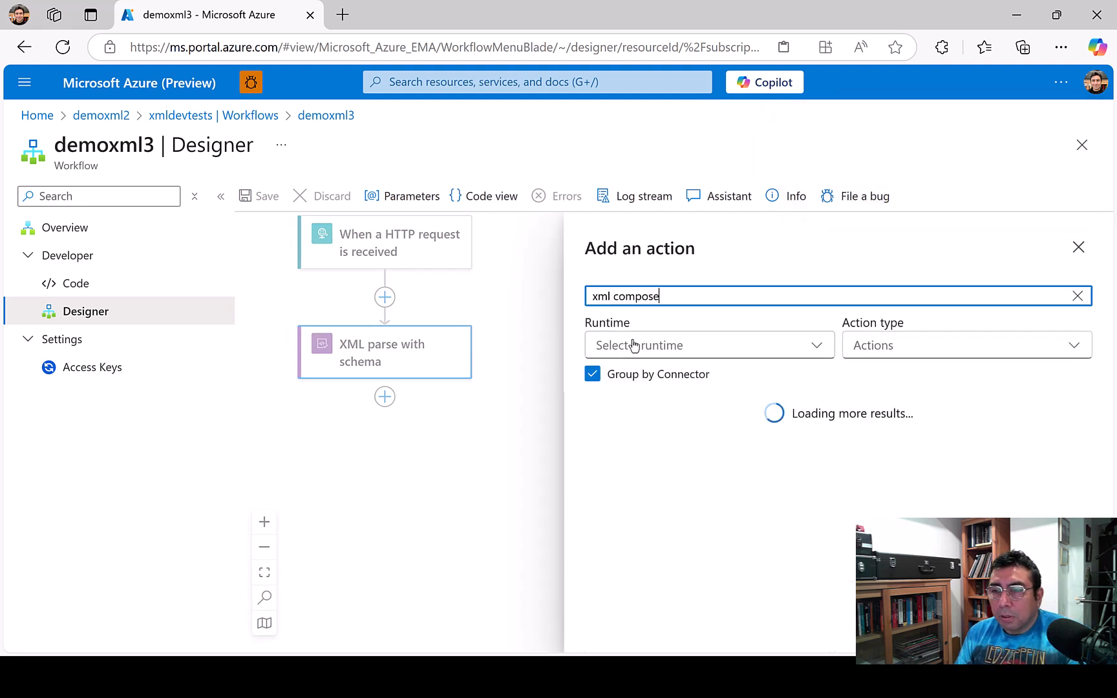
pyautogui.click(694, 481)
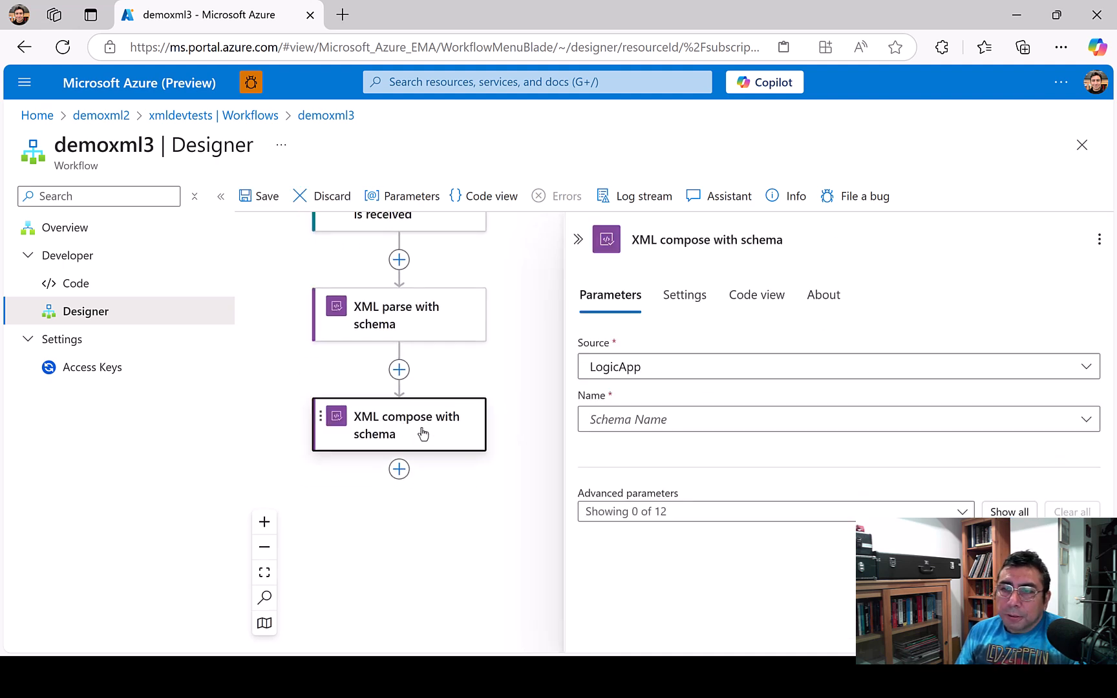
pyautogui.click(591, 417)
pyautogui.click(773, 432)
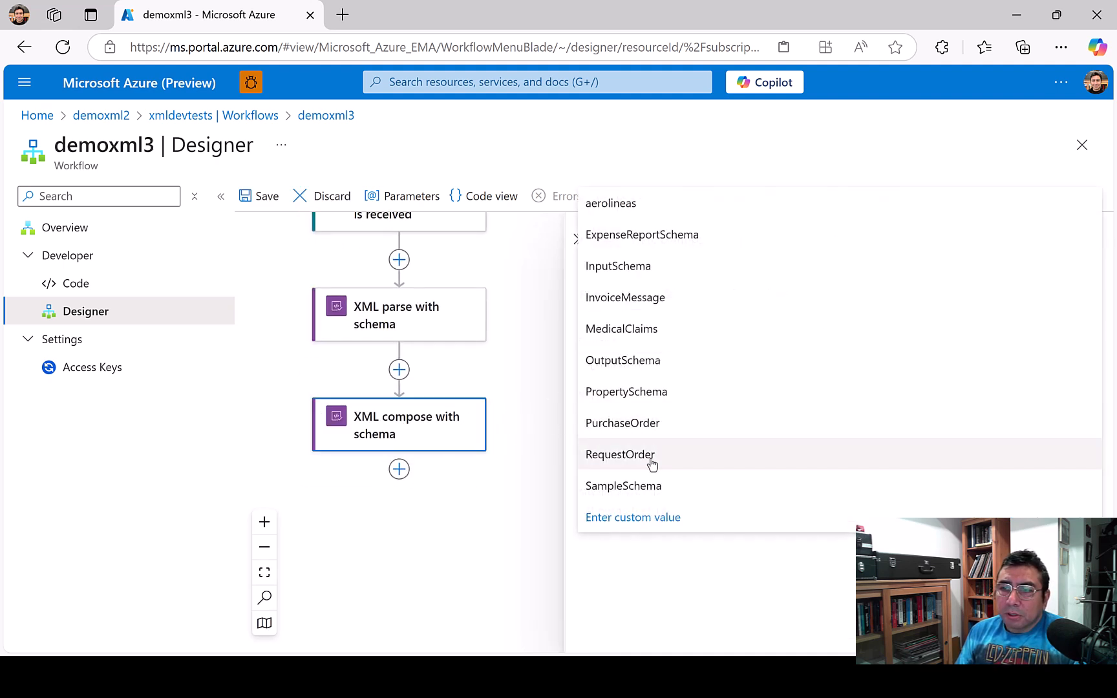
pyautogui.click(653, 486)
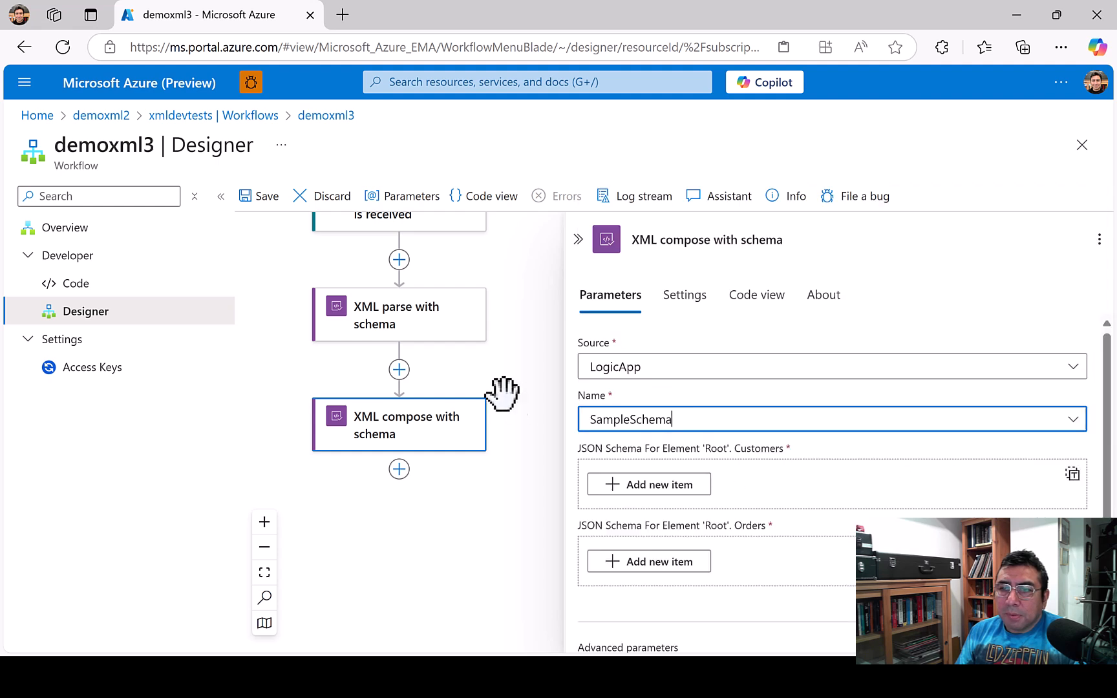
# Step: Switch the compose action's Customers input to a whole array and fill it with the Customers output of XML parse with schema
pyautogui.click(1070, 476)
pyautogui.click(872, 491)
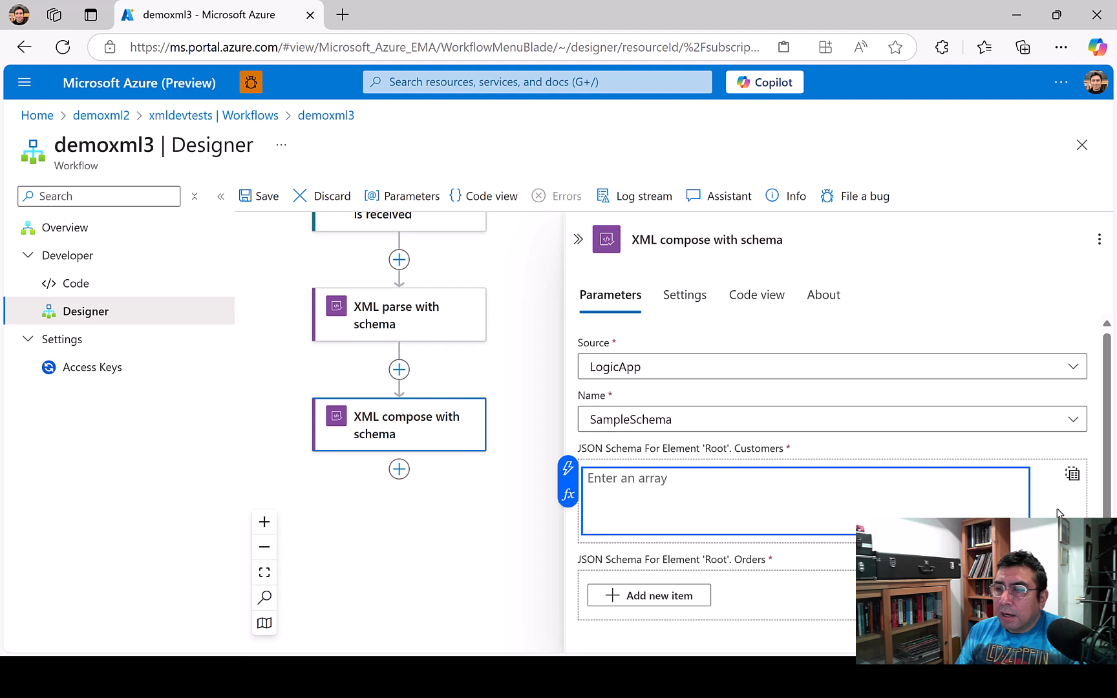
pyautogui.click(567, 466)
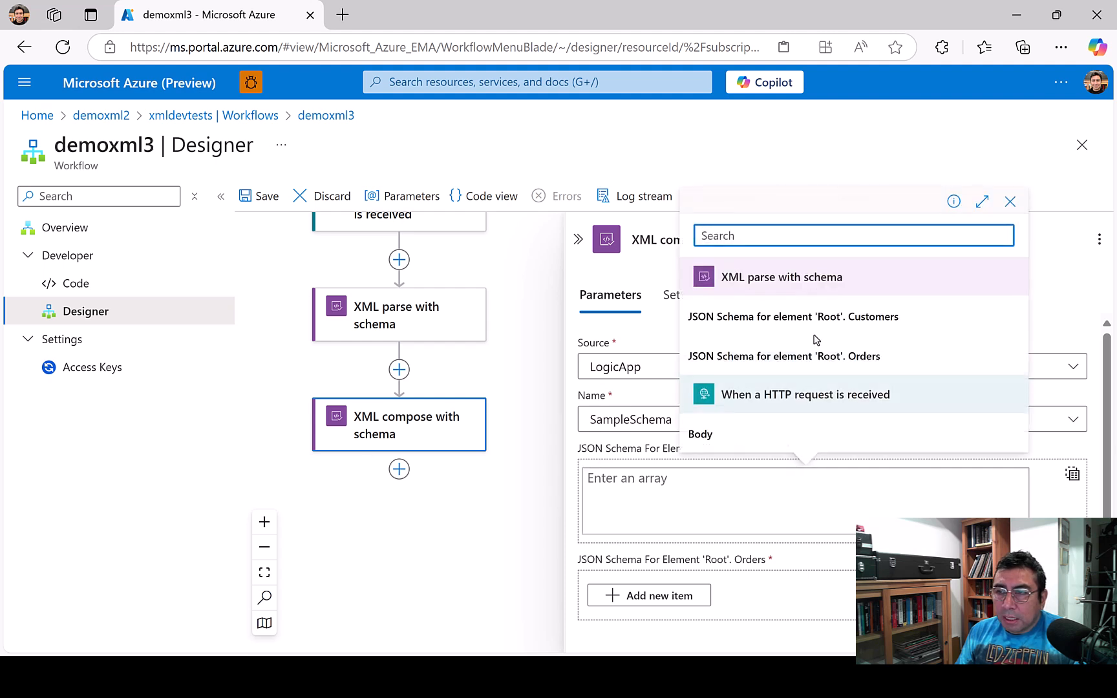
pyautogui.click(766, 475)
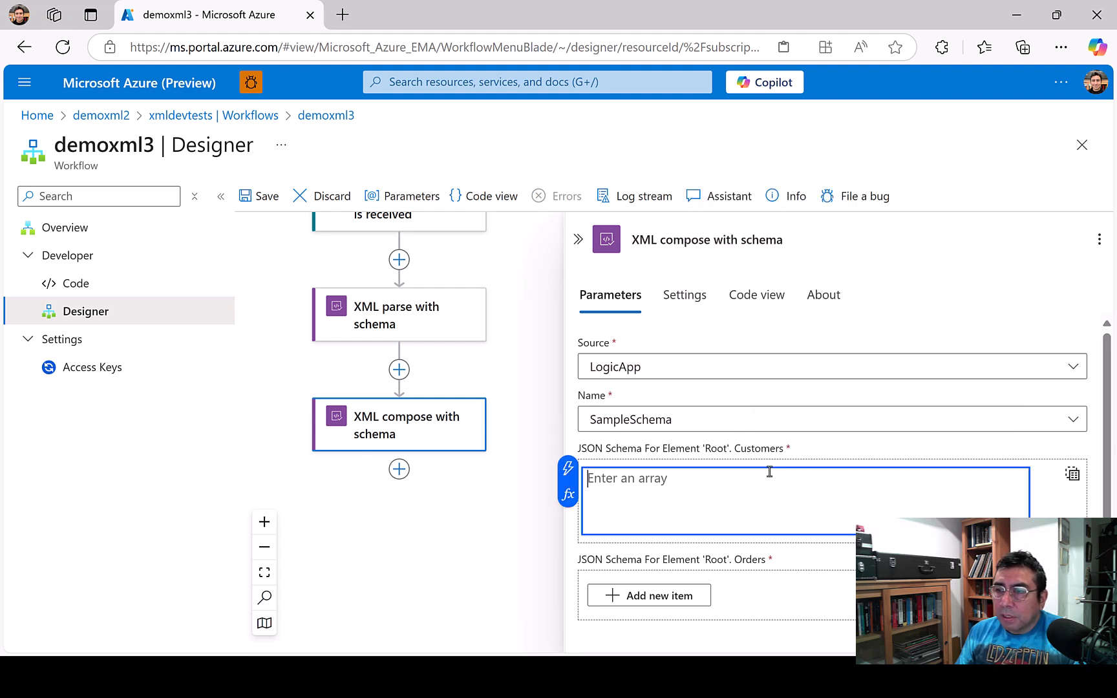
pyautogui.click(570, 468)
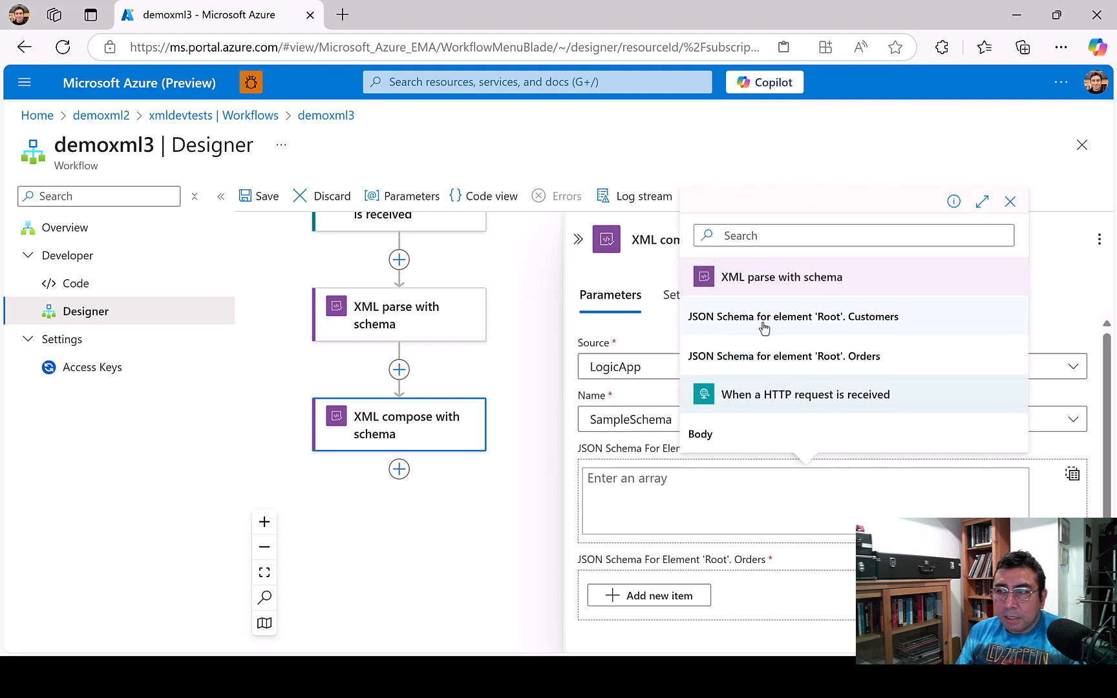
pyautogui.click(760, 324)
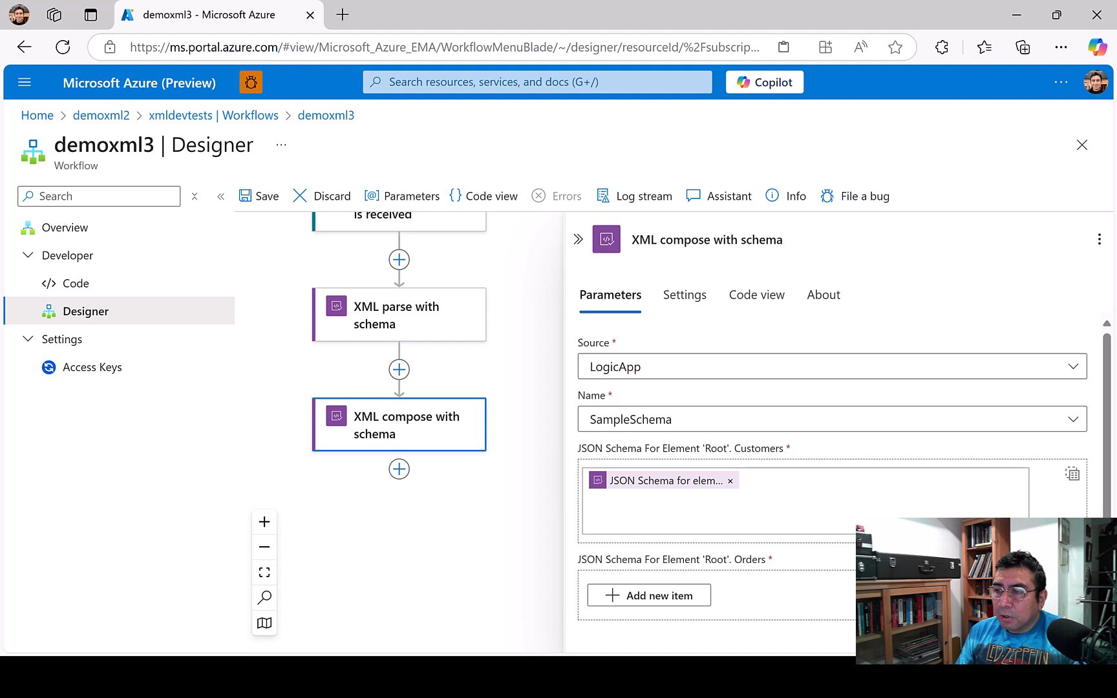
# Step: Fill the compose action's Orders array with the Orders output of XML parse with schema, and save the workflow
pyautogui.click(648, 594)
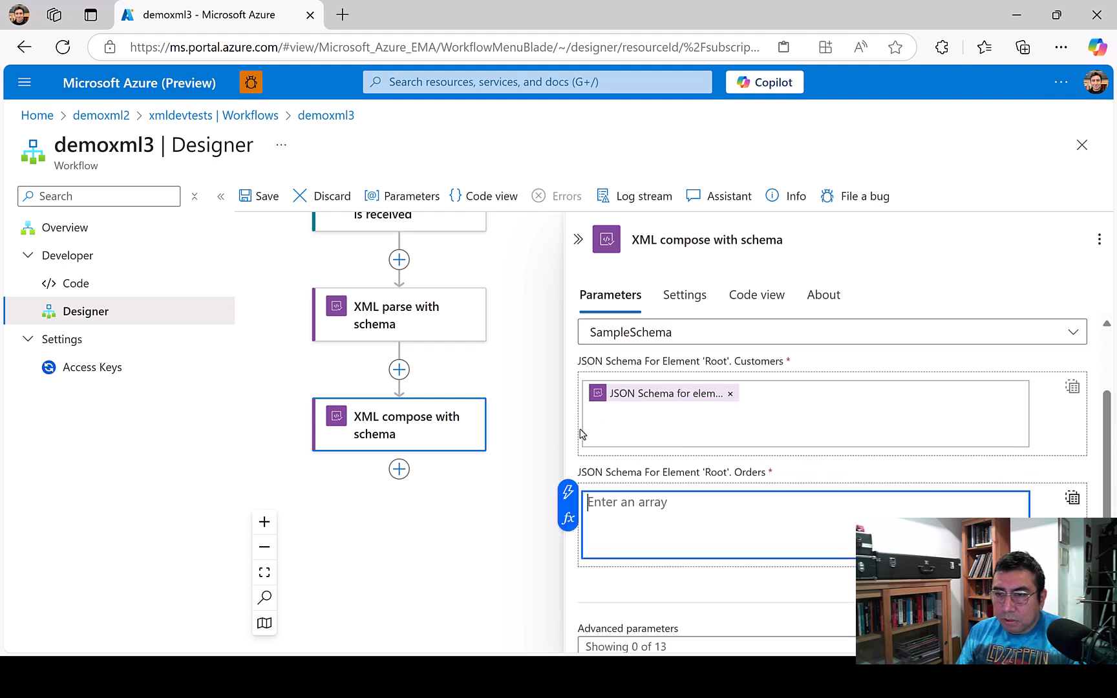
pyautogui.click(568, 493)
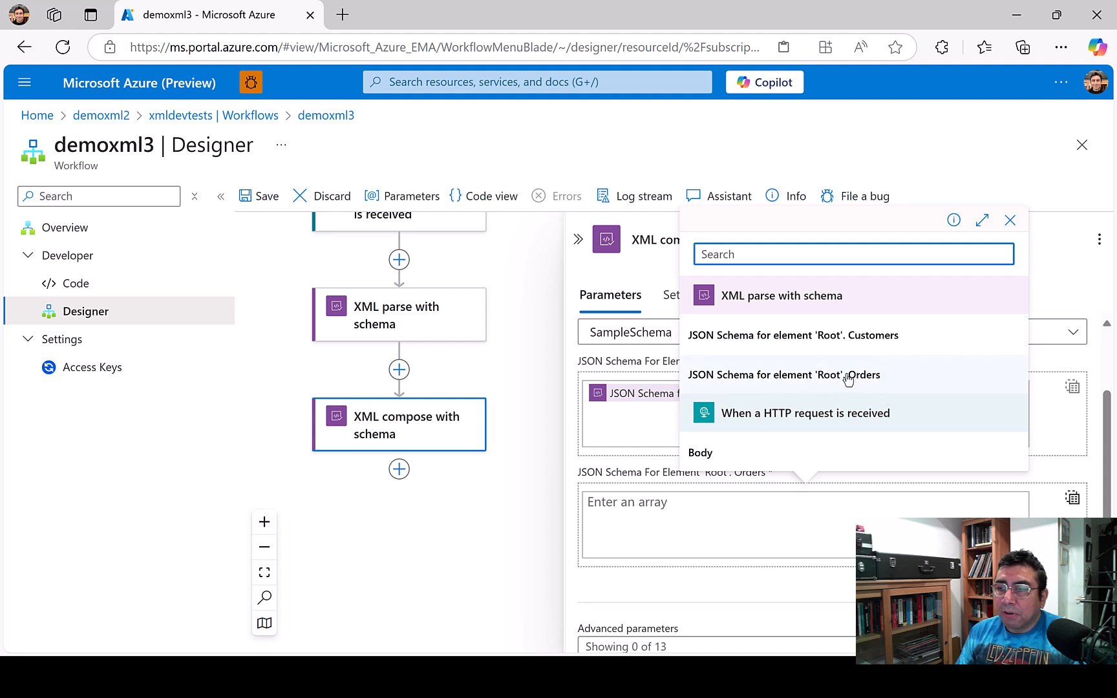
pyautogui.click(783, 379)
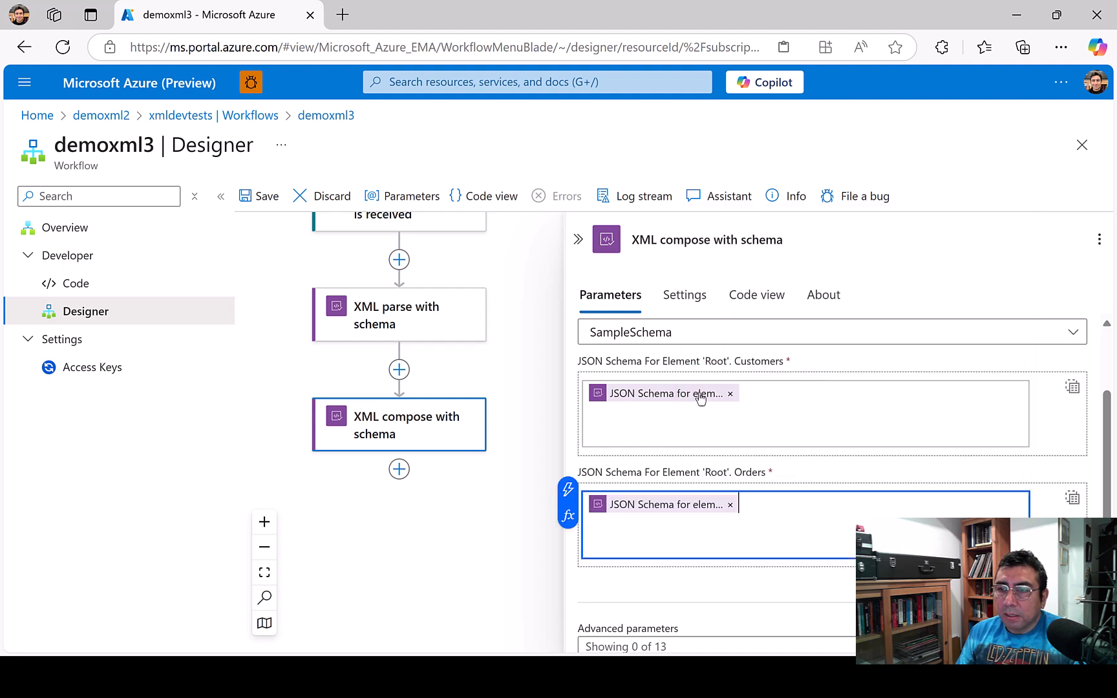
pyautogui.click(262, 196)
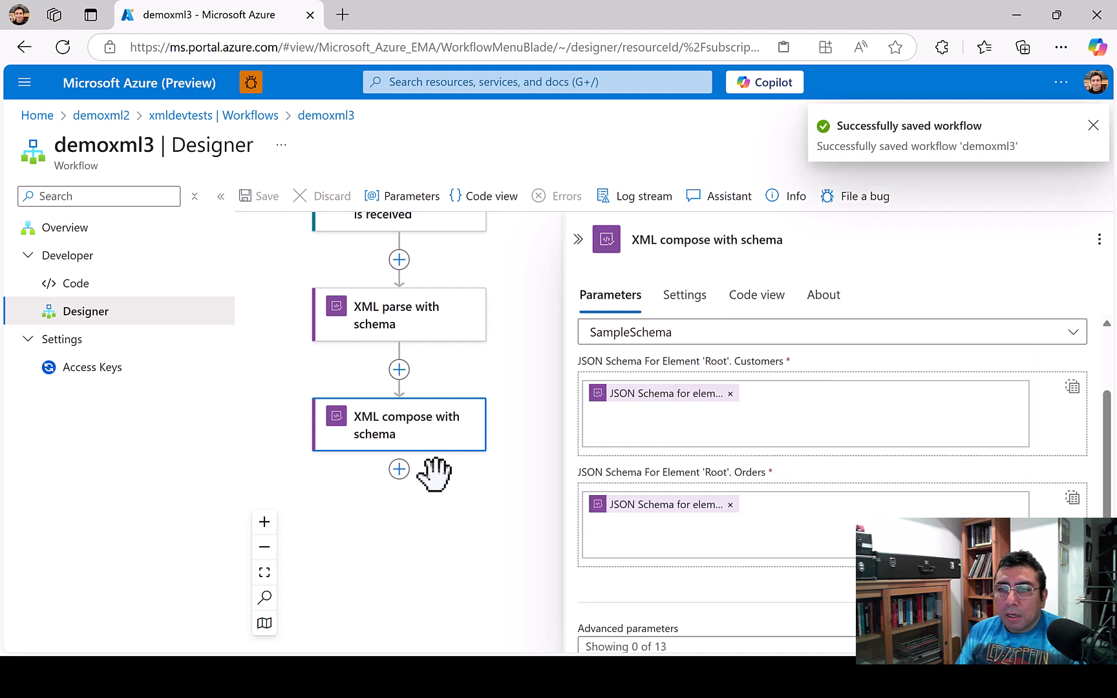
pyautogui.click(425, 553)
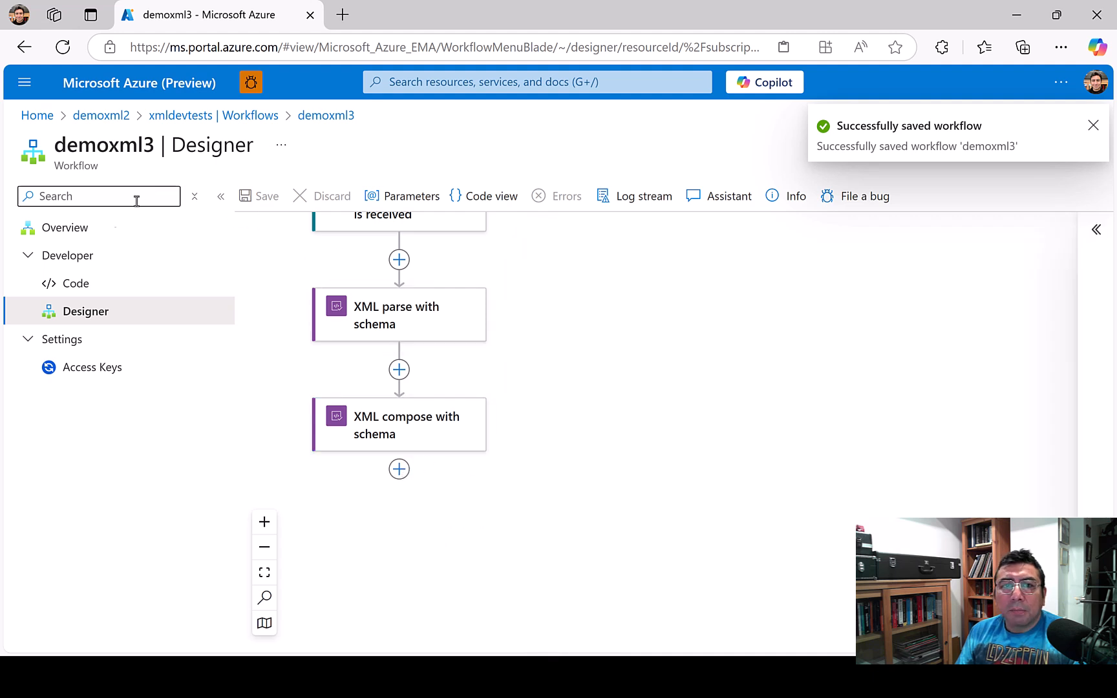
# Step: Go to the demoxml3 overview and open the Run with payload form
pyautogui.click(89, 236)
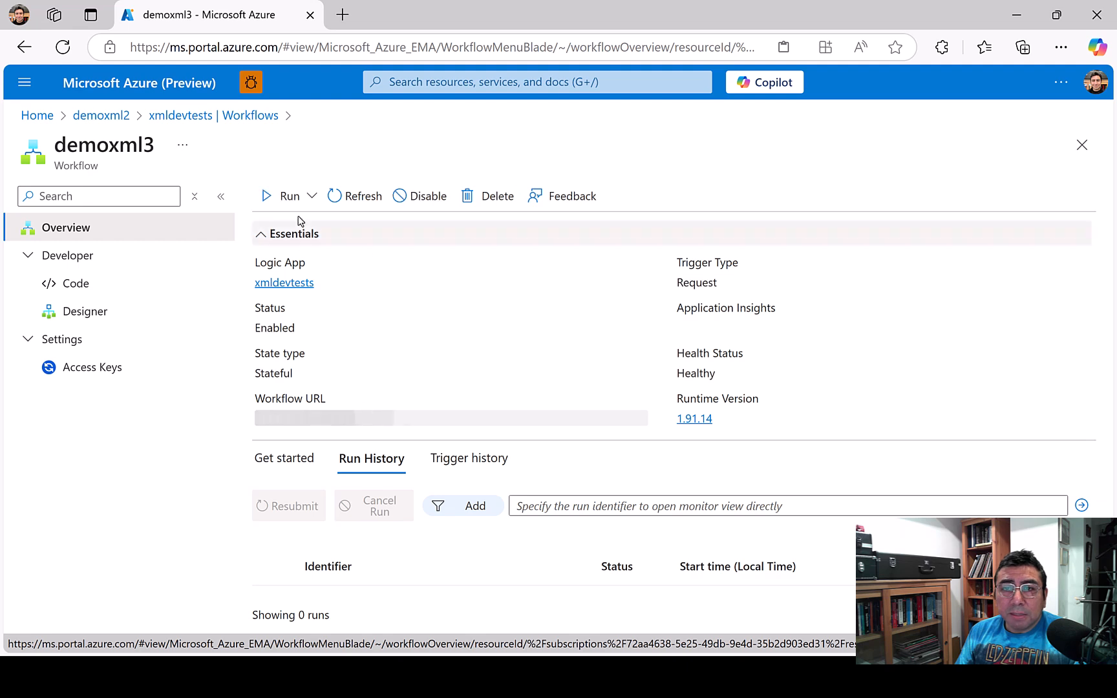
pyautogui.click(292, 195)
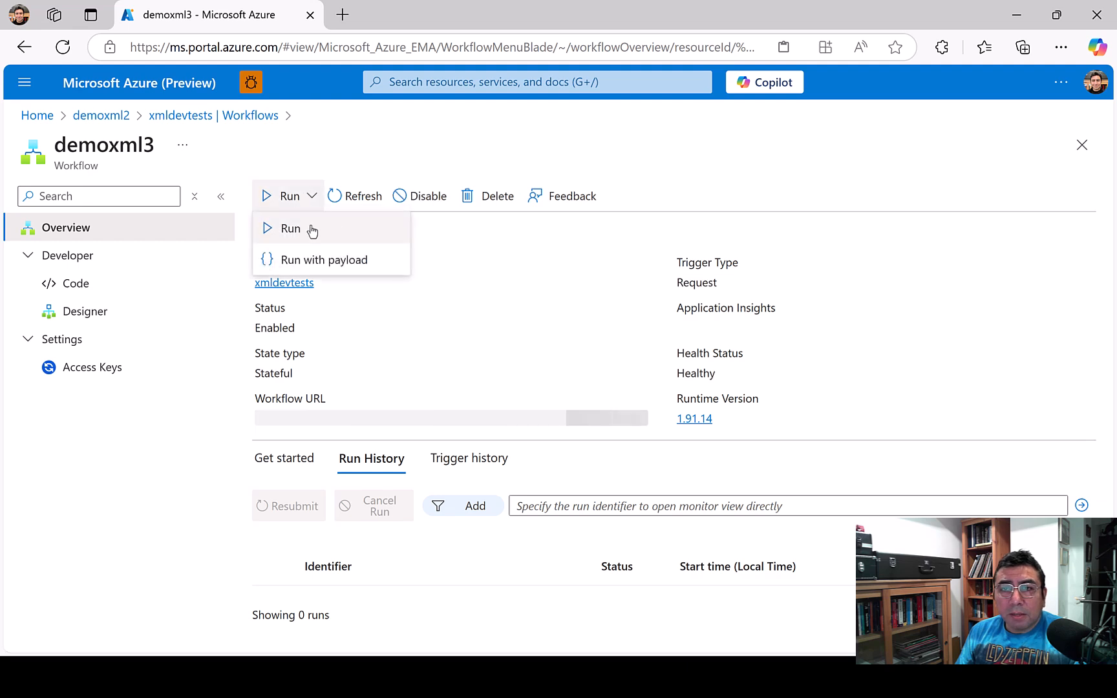
pyautogui.click(322, 259)
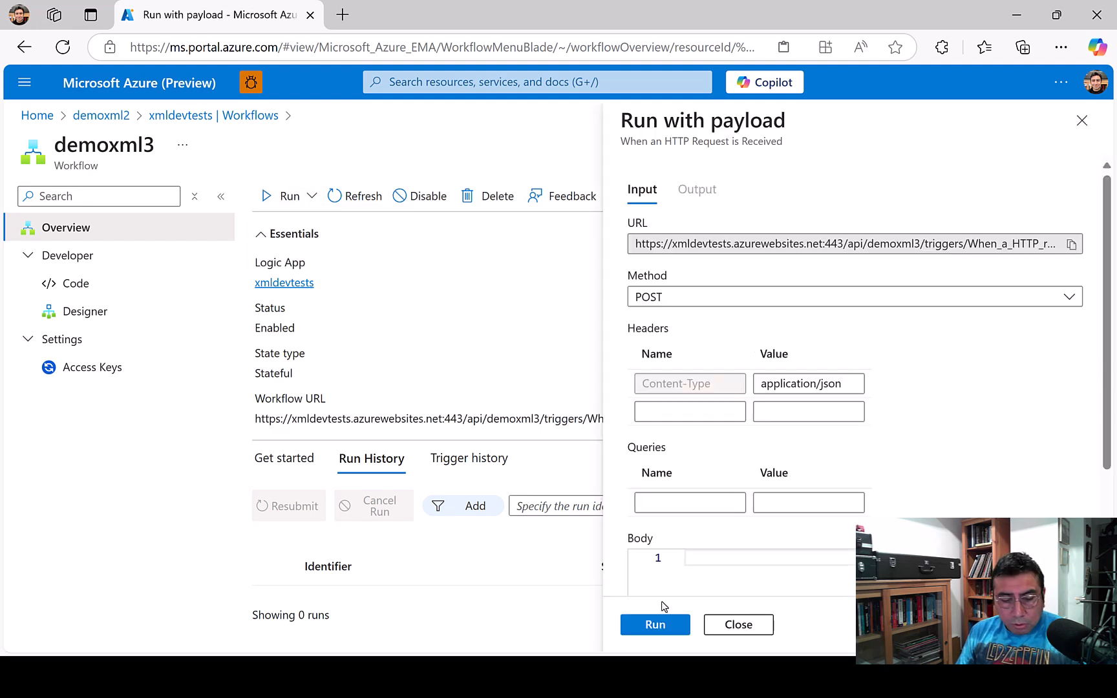
# Step: Switch to Payload.txt in Notepad and copy the entire XML payload
pyautogui.hotkey('alt', 'Tab')
pyautogui.press('Tab')
pyautogui.press('Tab')
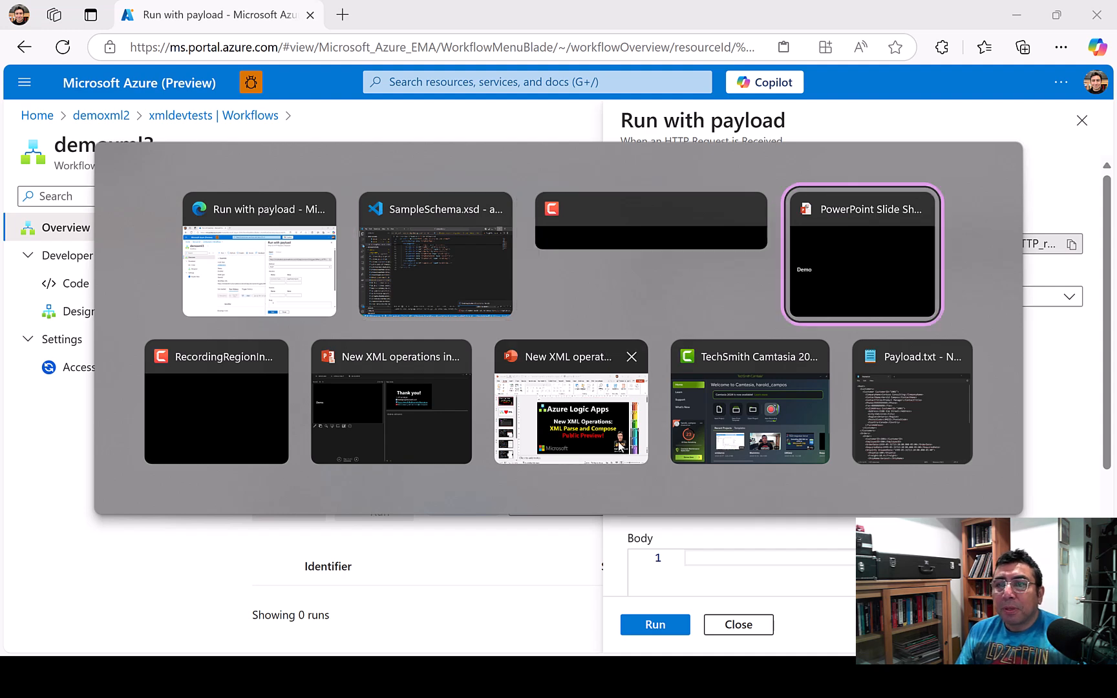
pyautogui.press('Tab')
pyautogui.press('Tab')
pyautogui.press('Tab')
pyautogui.press('Tab')
pyautogui.press('Tab')
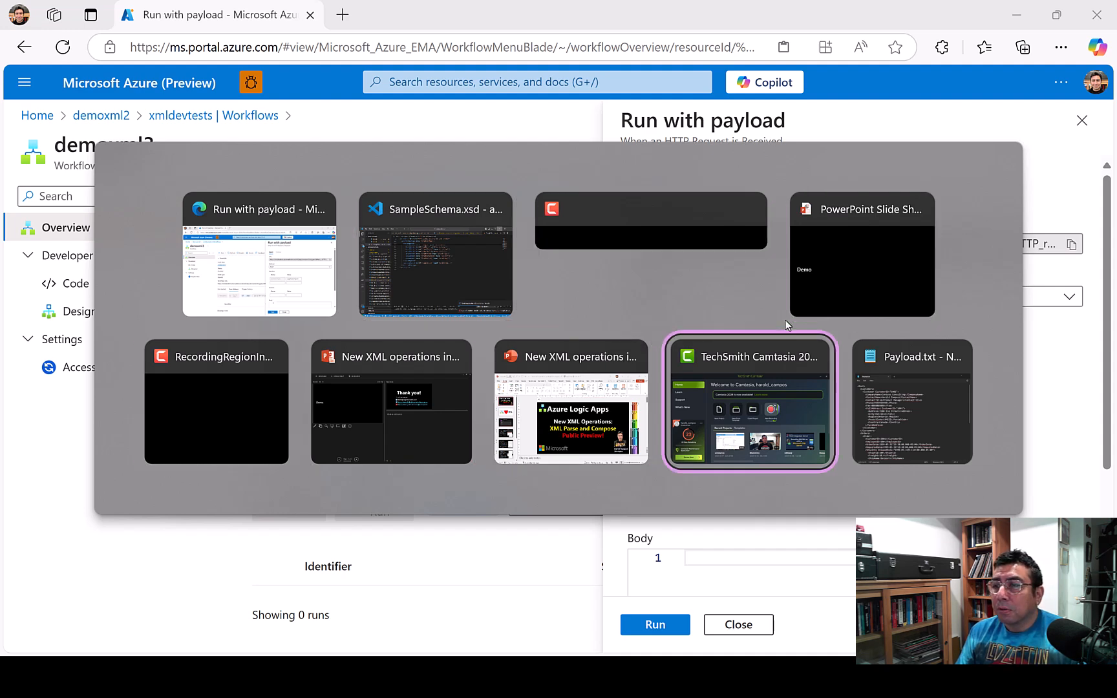
pyautogui.hotkey('ctrl', 'a')
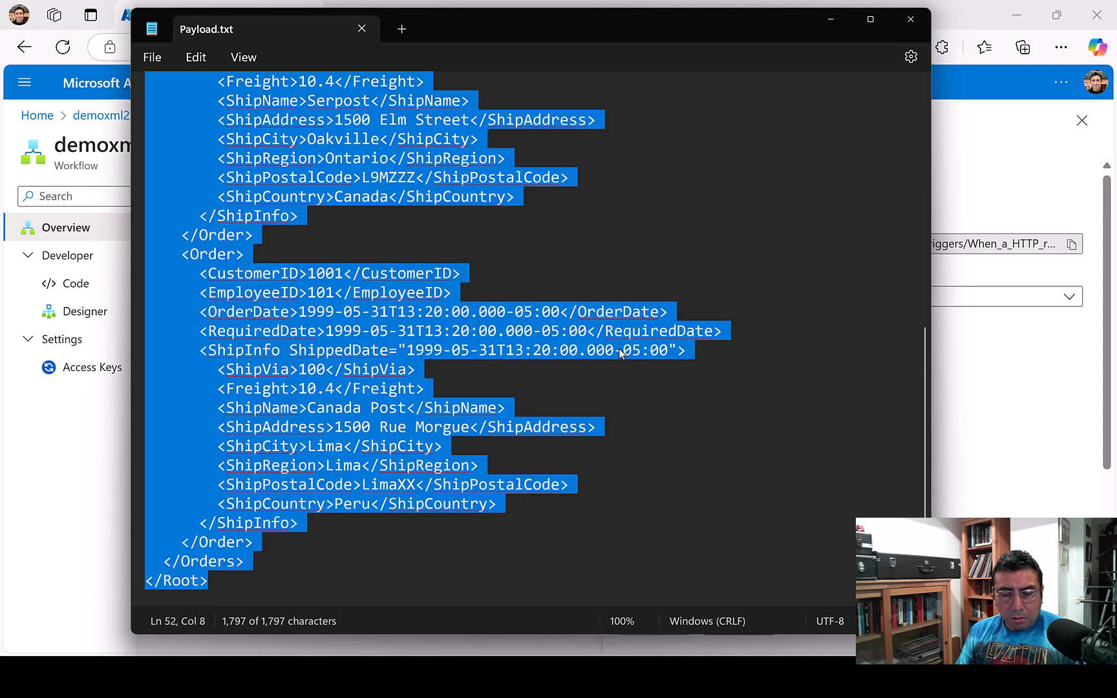
# Step: Return to the Azure portal in the browser and set the request's Content-Type header to application/xml
pyautogui.hotkey('alt', 'Tab')
pyautogui.click(833, 383)
pyautogui.hotkey('shift', 'End')
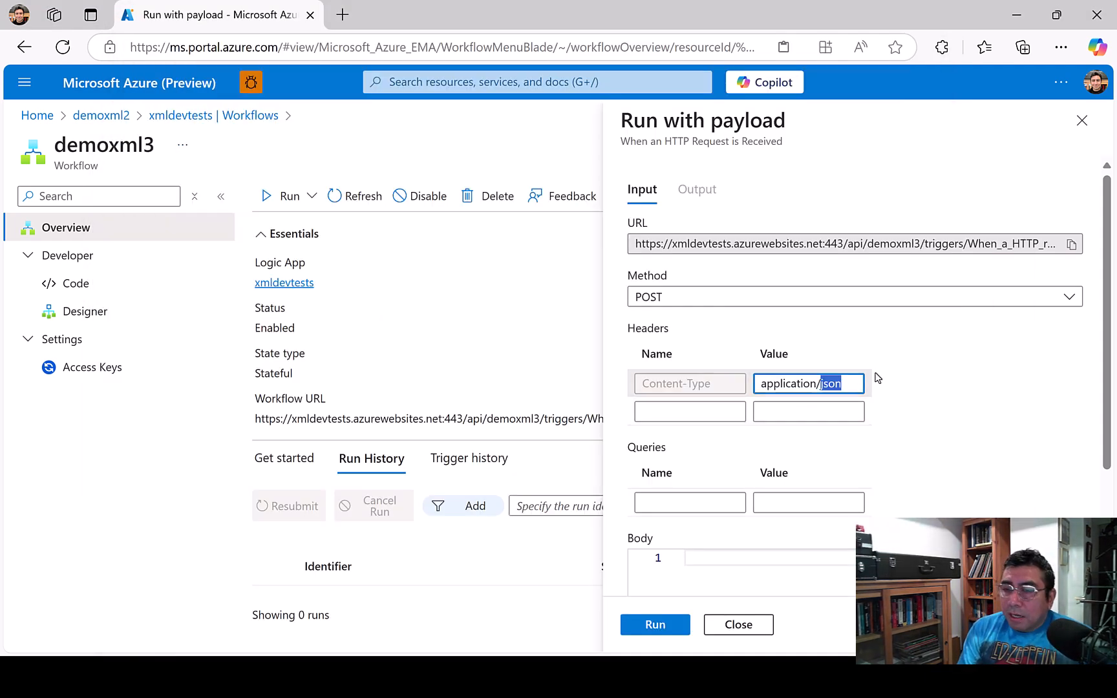
pyautogui.write('xml')
pyautogui.press('Tab')
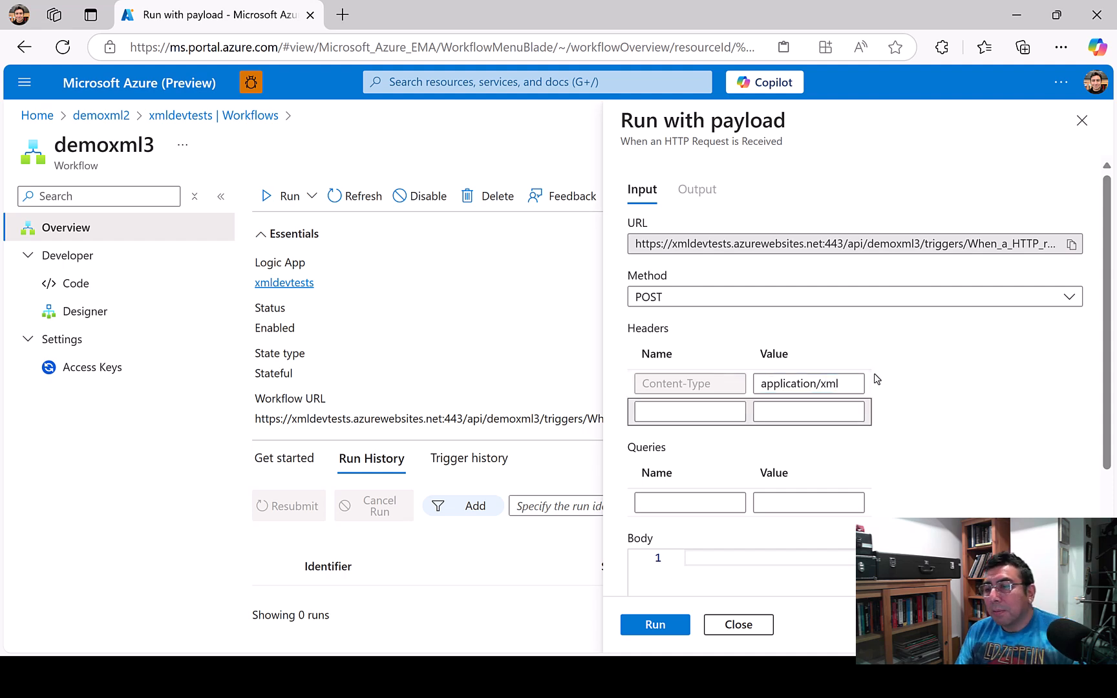
# Step: Paste the copied XML into the request body, check it from its first line, and run demoxml3 with this payload, closing the form
pyautogui.click(780, 561)
pyautogui.hotkey('ctrl', 'v')
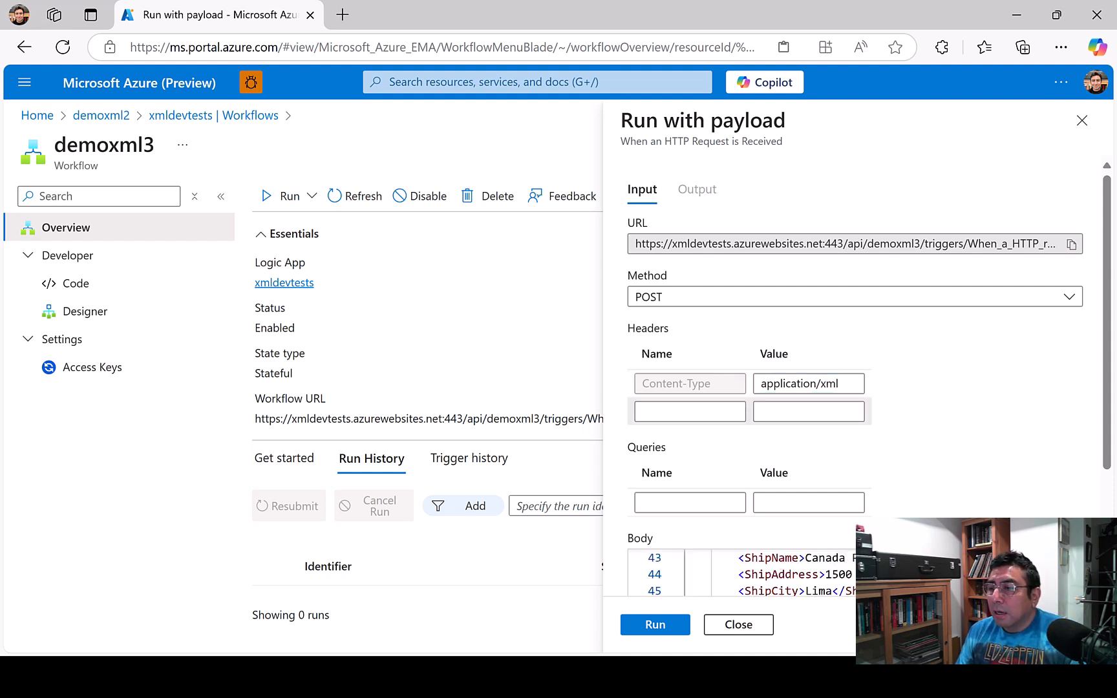
pyautogui.scroll(-3, 1111, 457)
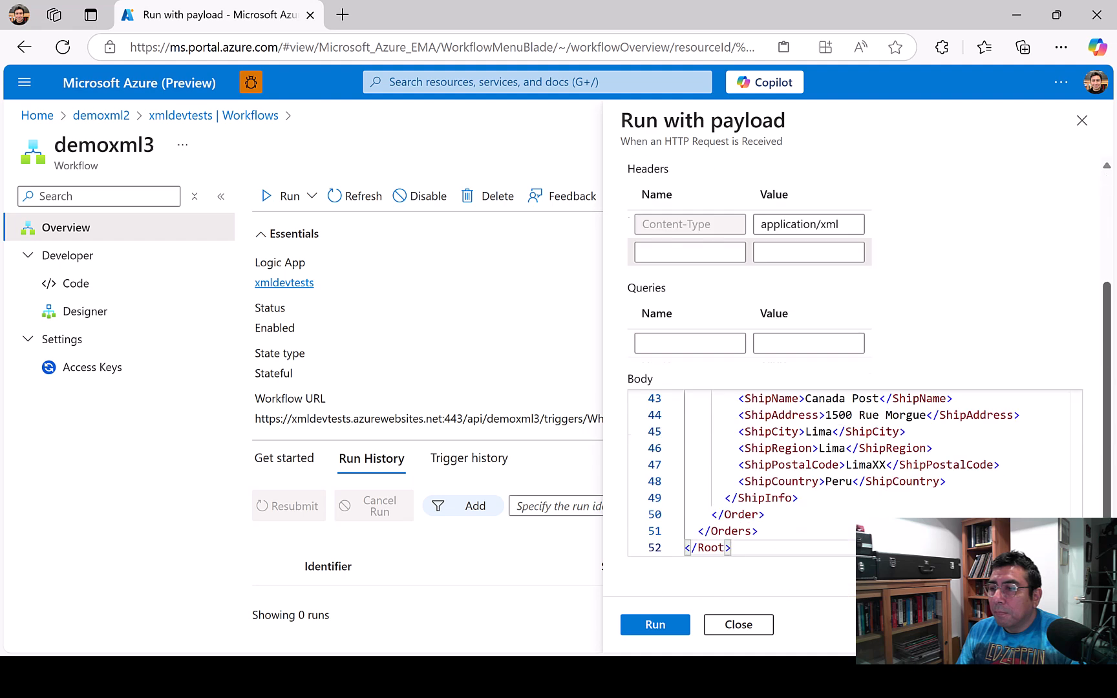
pyautogui.moveTo(1077, 539); pyautogui.dragTo(1083, 401)
pyautogui.click(966, 464)
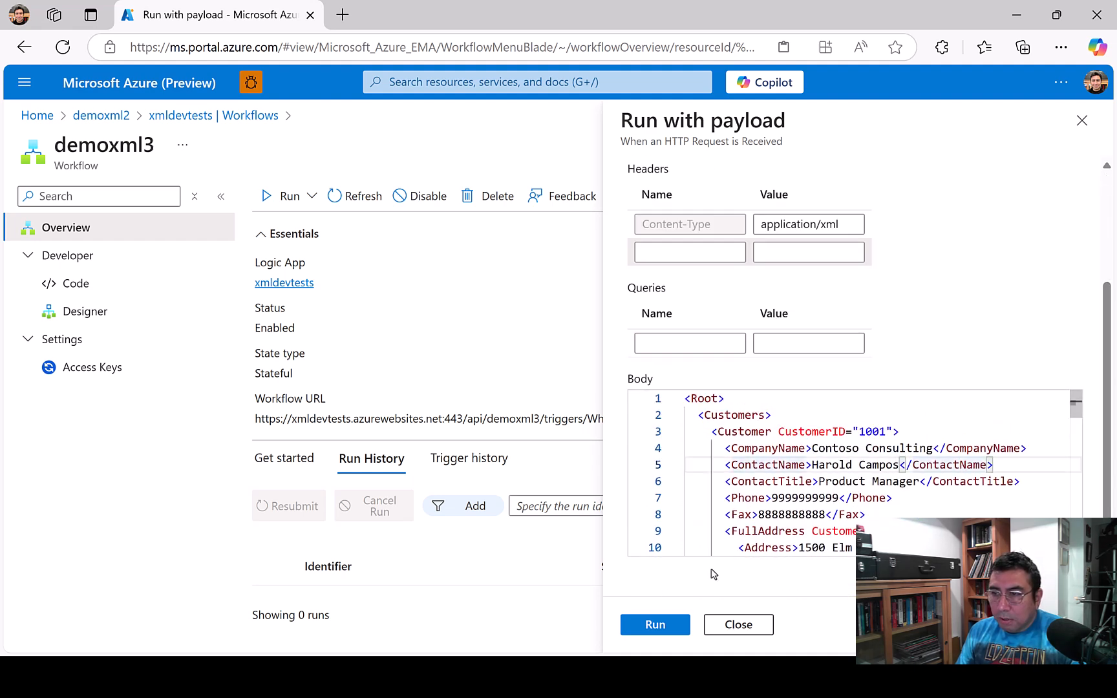
pyautogui.click(651, 630)
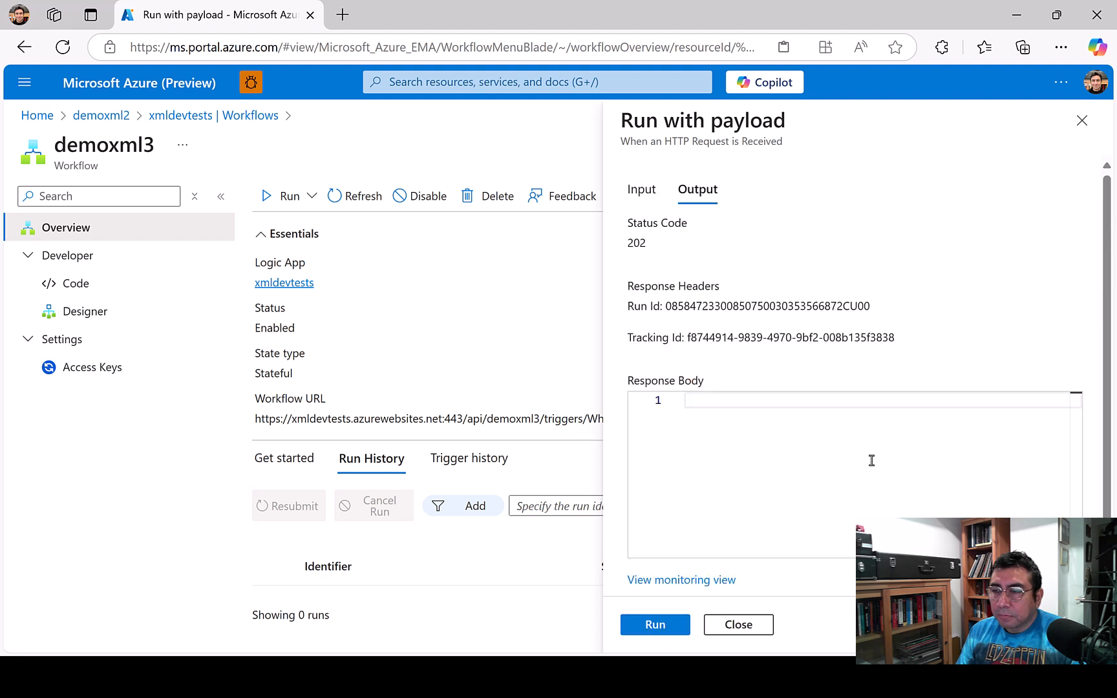
pyautogui.click(736, 628)
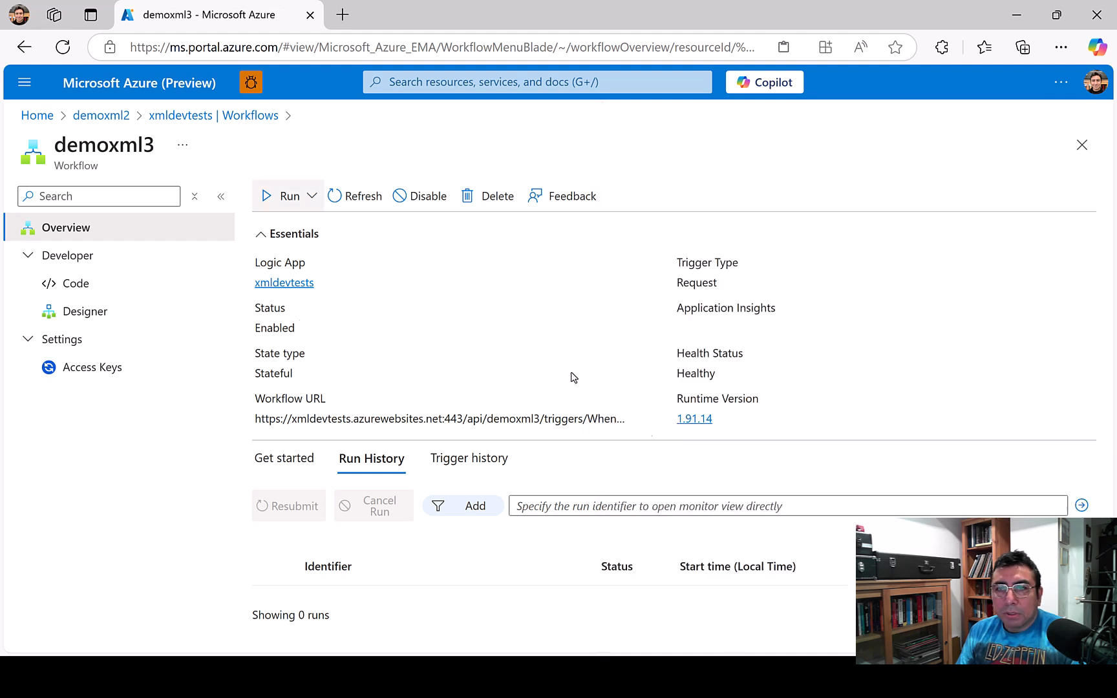
# Step: Refresh the demoxml3 run history and open the latest run's monitoring view
pyautogui.click(342, 201)
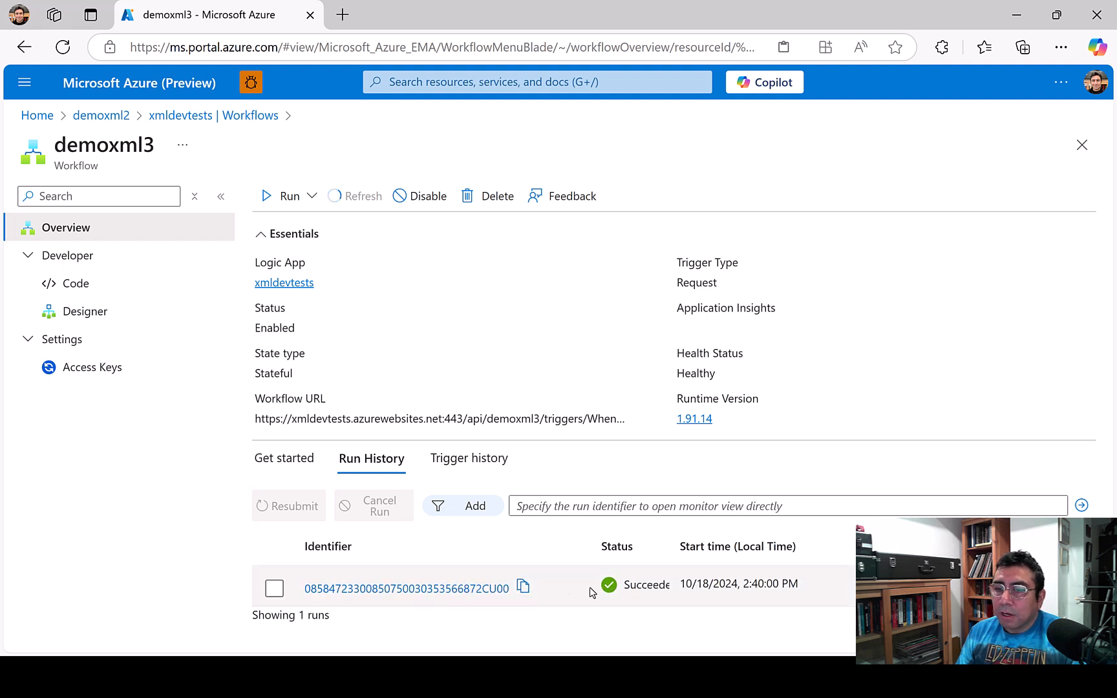
pyautogui.click(438, 588)
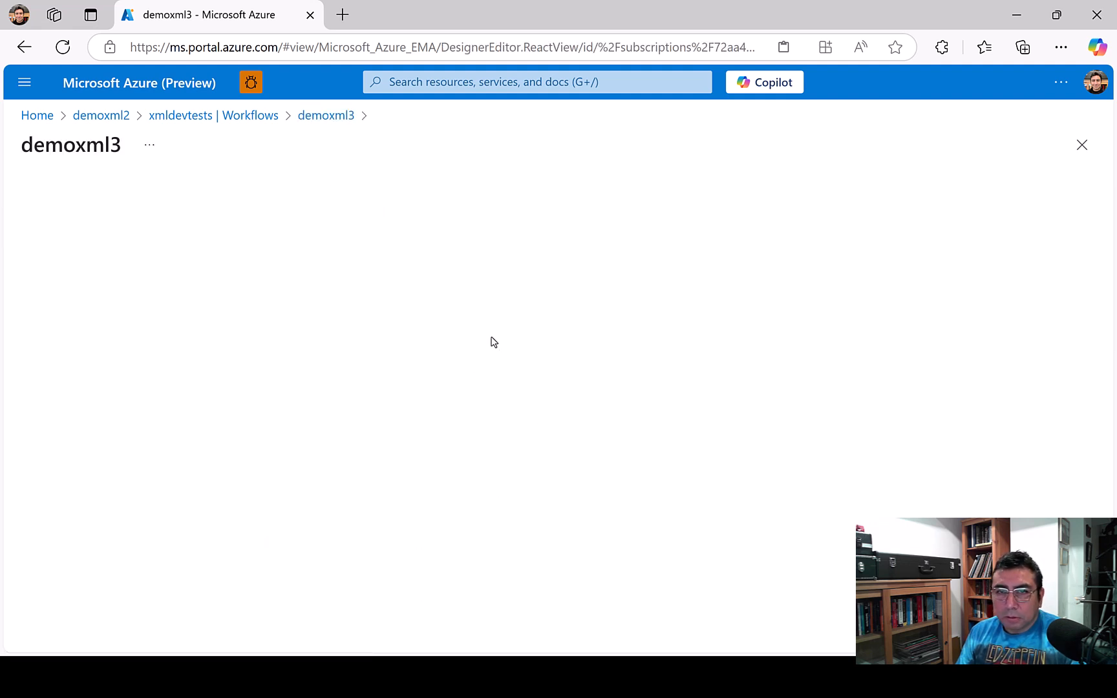
pyautogui.moveTo(717, 402); pyautogui.dragTo(553, 291)
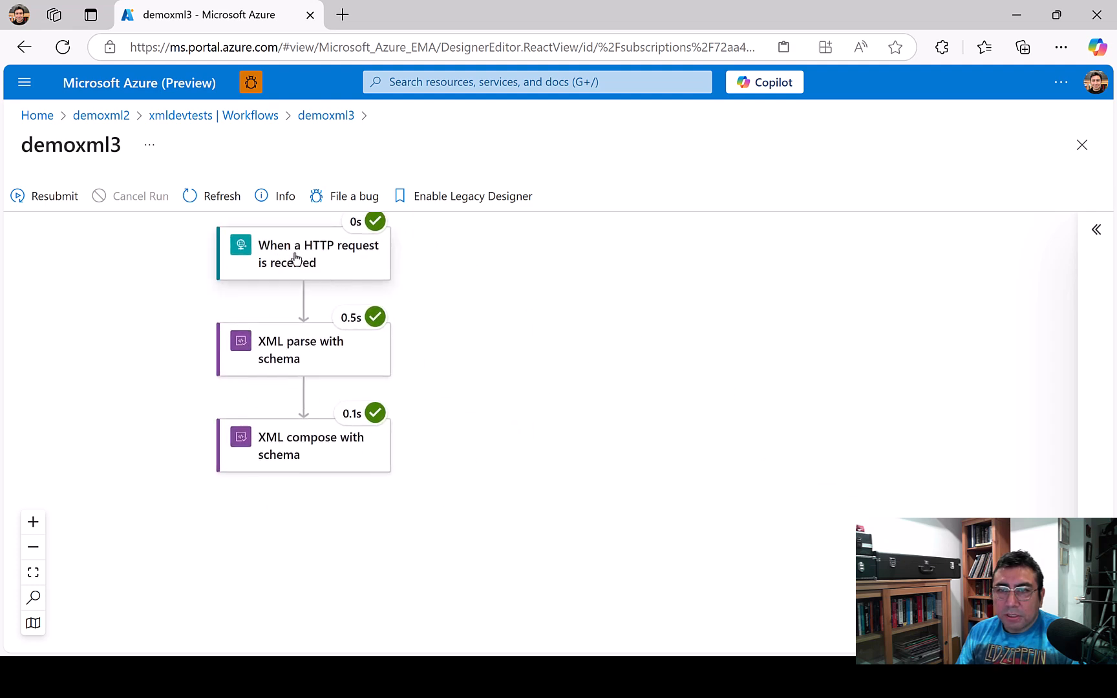
# Step: Review the outputs of the When a HTTP request is received trigger, reading the XML body down to its closing Root tag
pyautogui.click(299, 257)
pyautogui.scroll(-5, 890, 462)
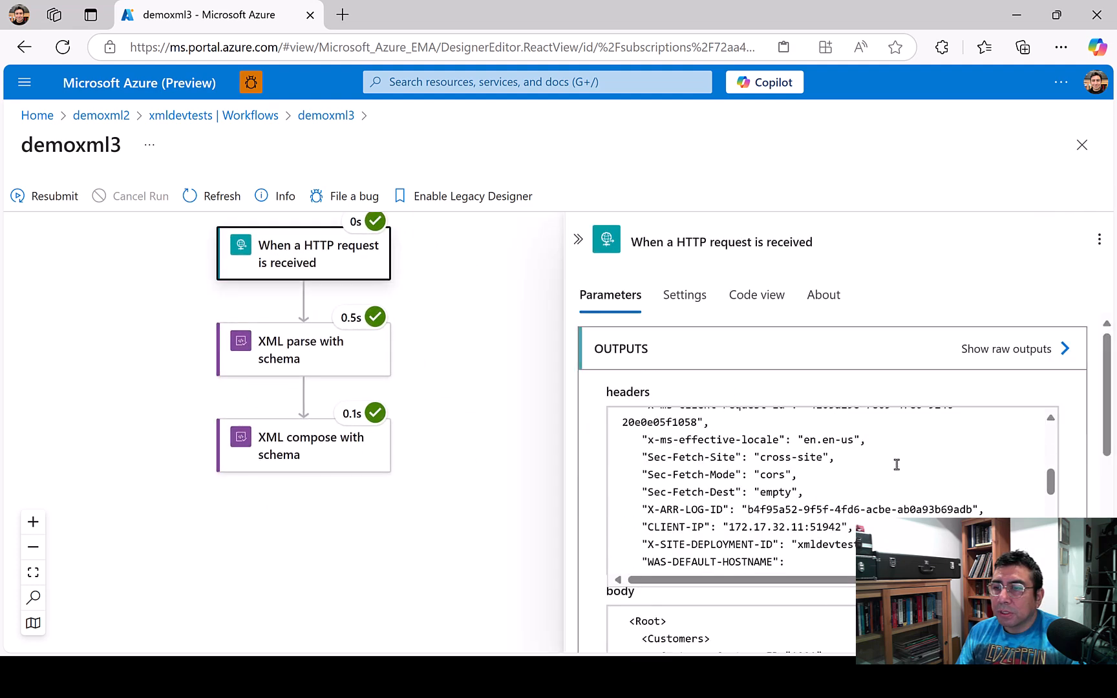
pyautogui.scroll(-4, 1103, 468)
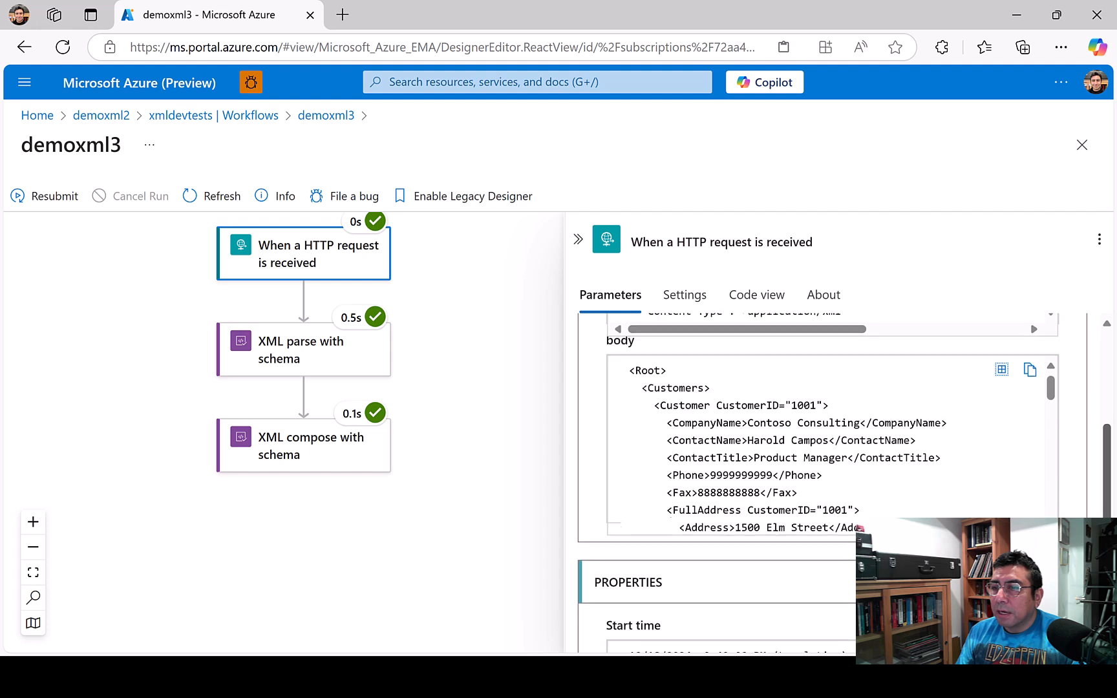
pyautogui.moveTo(1054, 396); pyautogui.dragTo(1056, 514)
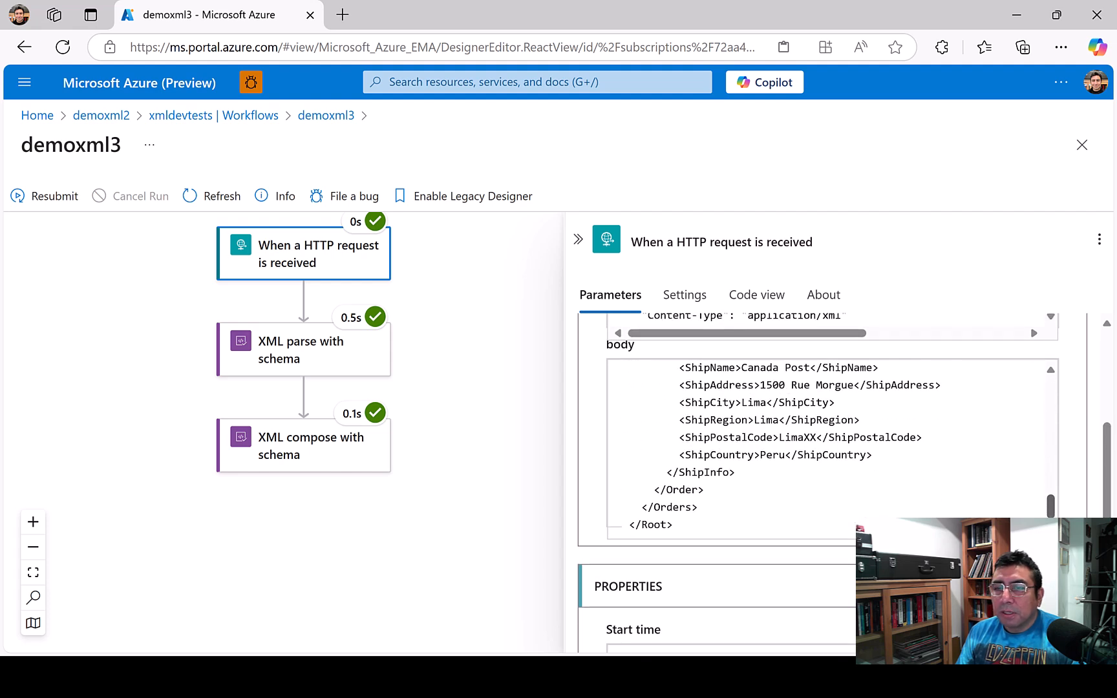
# Step: Compare the outputs of XML parse with schema and XML compose with schema, highlighting the encoded $content value in the composed body
pyautogui.click(299, 361)
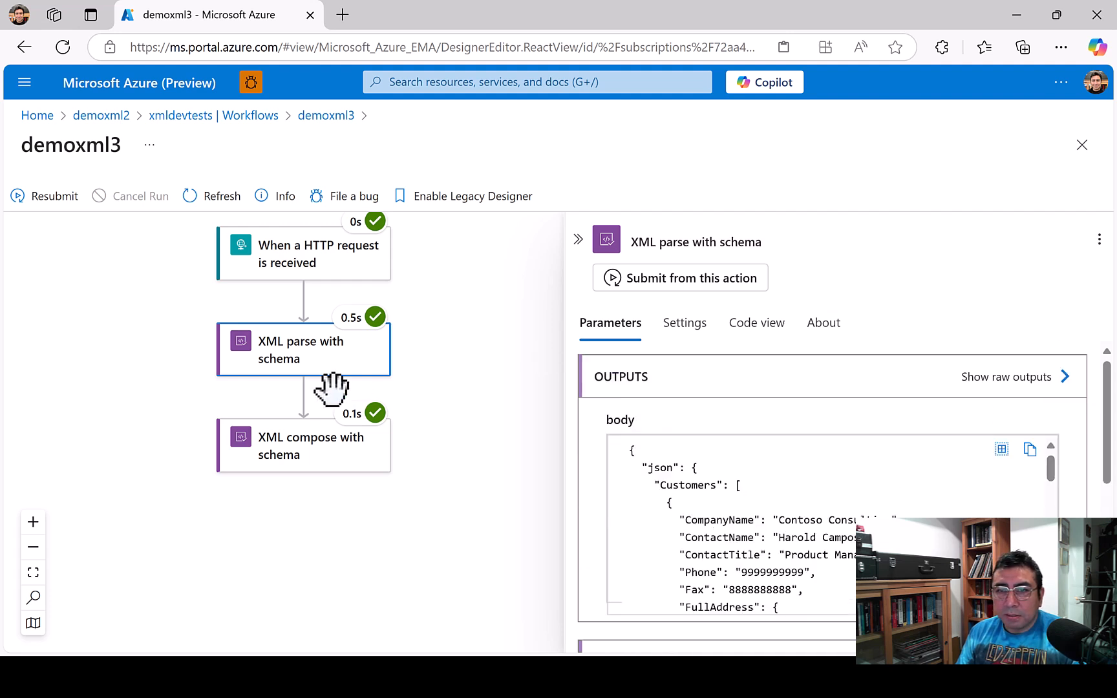
pyautogui.click(299, 442)
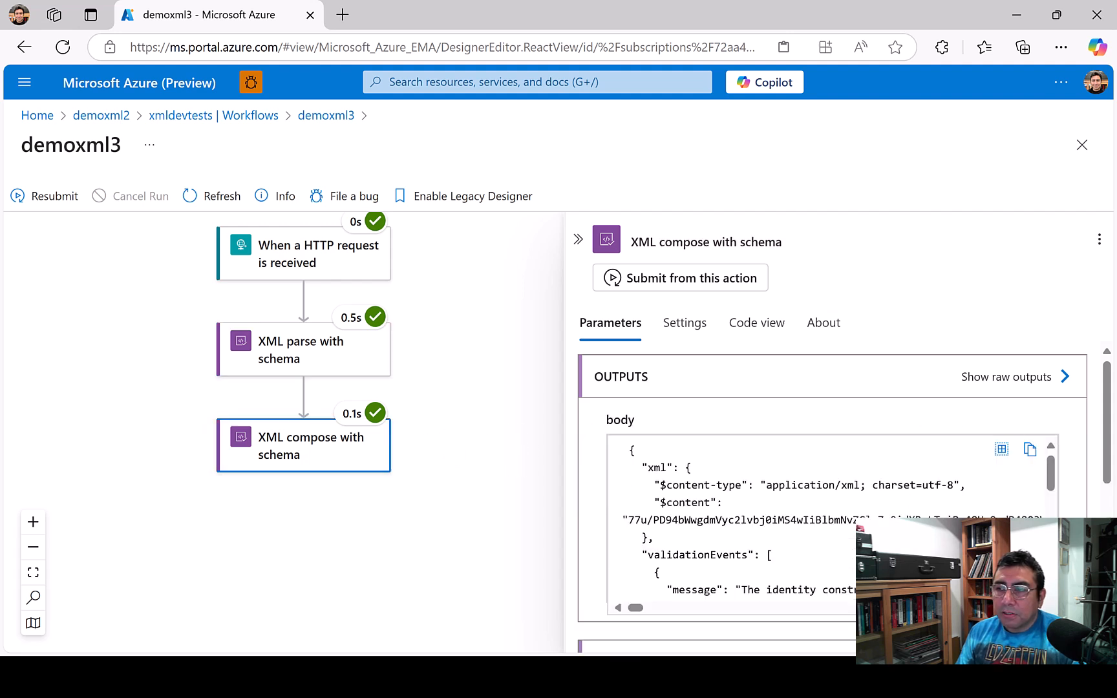
pyautogui.scroll(-1, 1105, 471)
pyautogui.scroll(-4, 1105, 472)
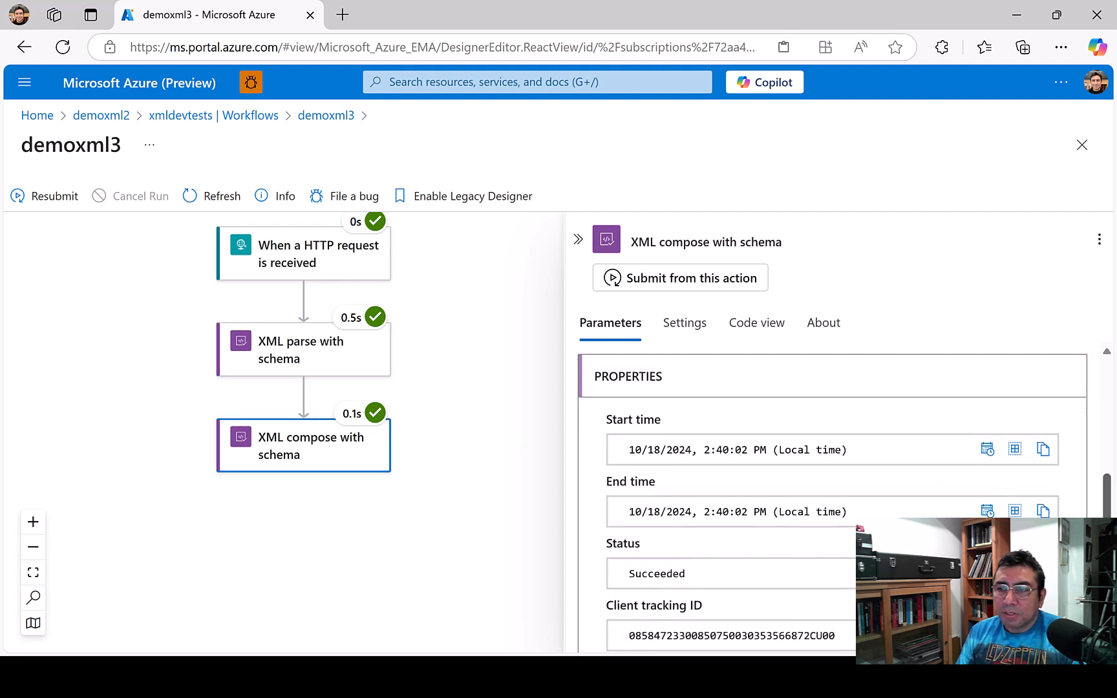
pyautogui.scroll(4, 1105, 471)
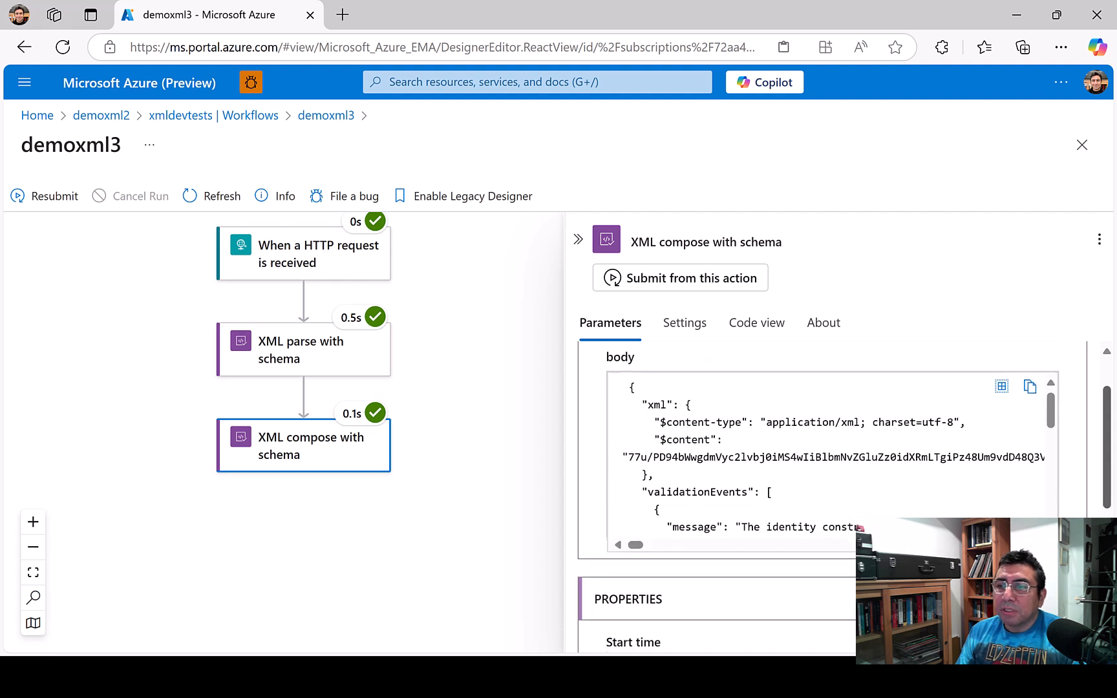
pyautogui.scroll(-1, 1108, 473)
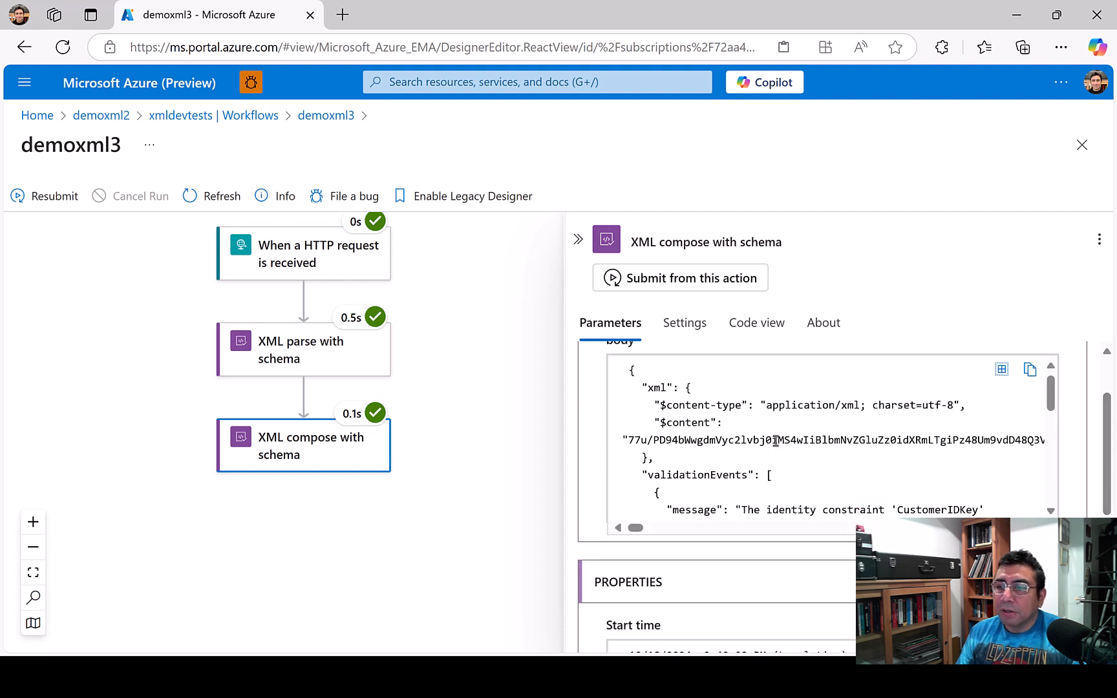
pyautogui.scroll(1, 885, 437)
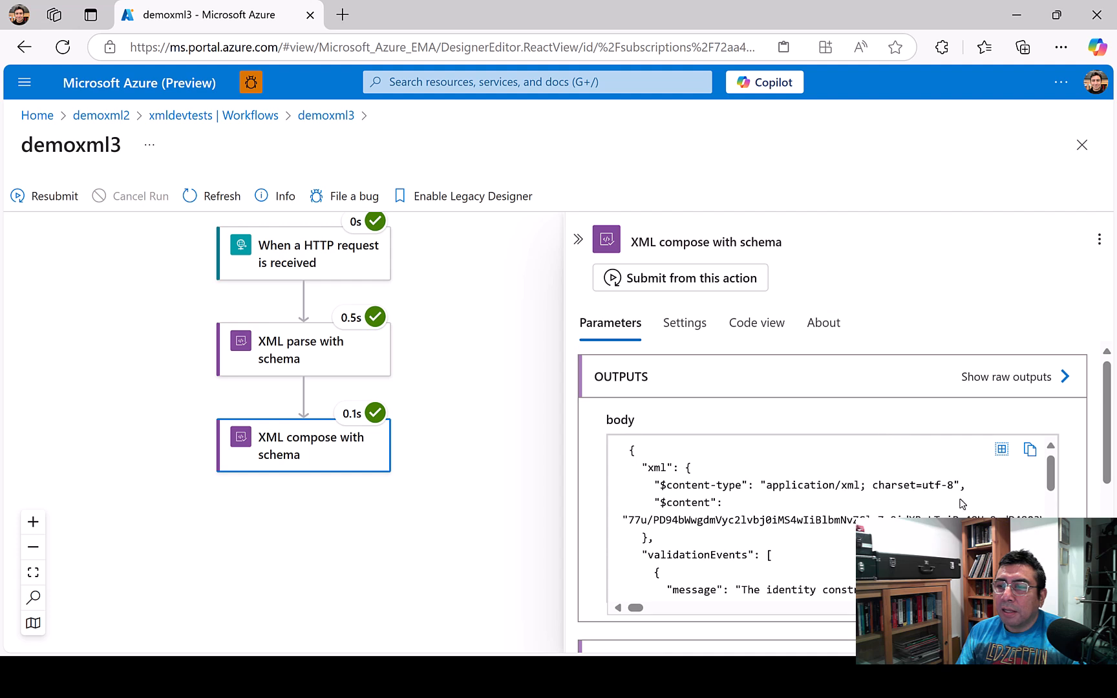
pyautogui.moveTo(631, 521); pyautogui.dragTo(924, 517)
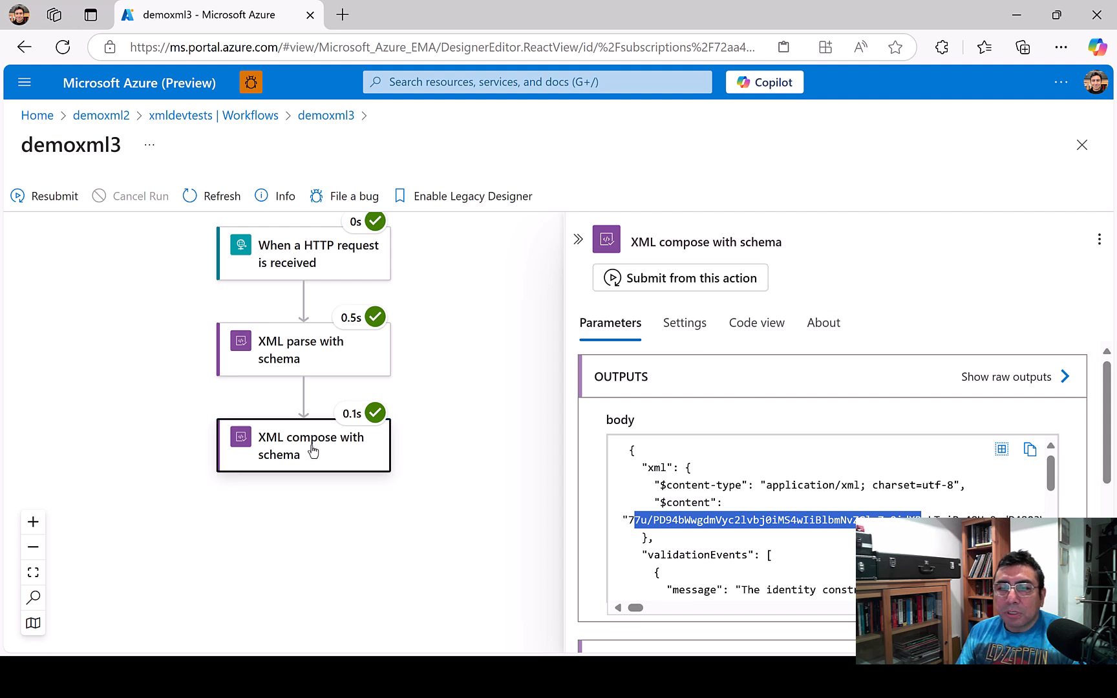
pyautogui.click(291, 355)
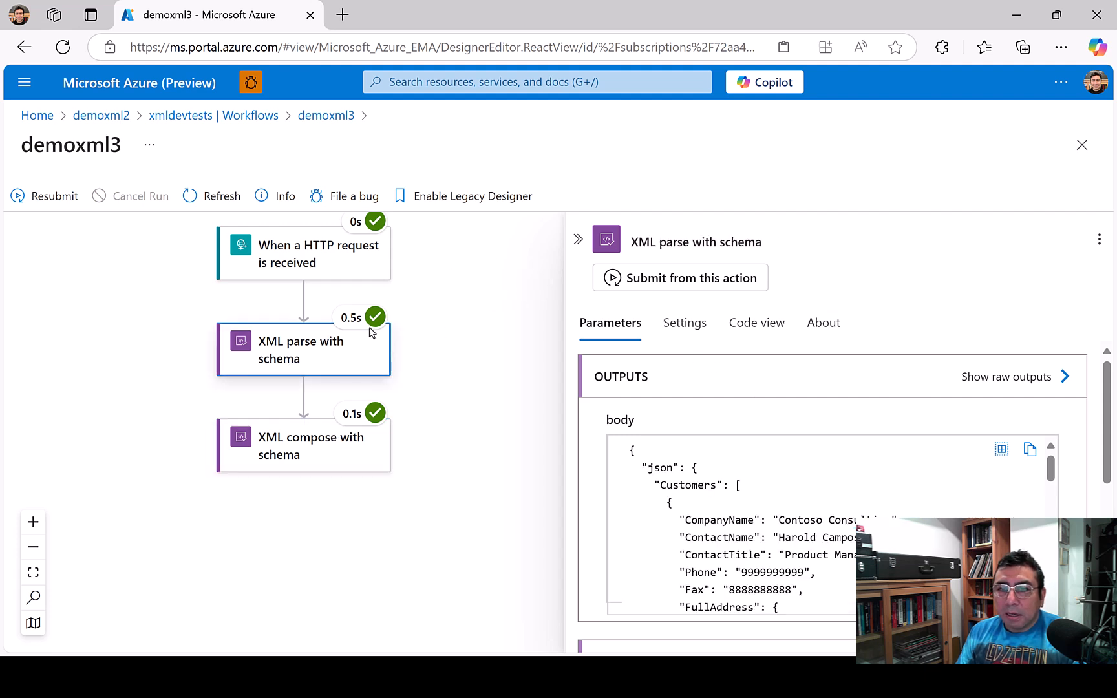
# Step: Open the demoxml workflow from the xmldevtests workflows list, run it, and refresh its run history
pyautogui.click(252, 123)
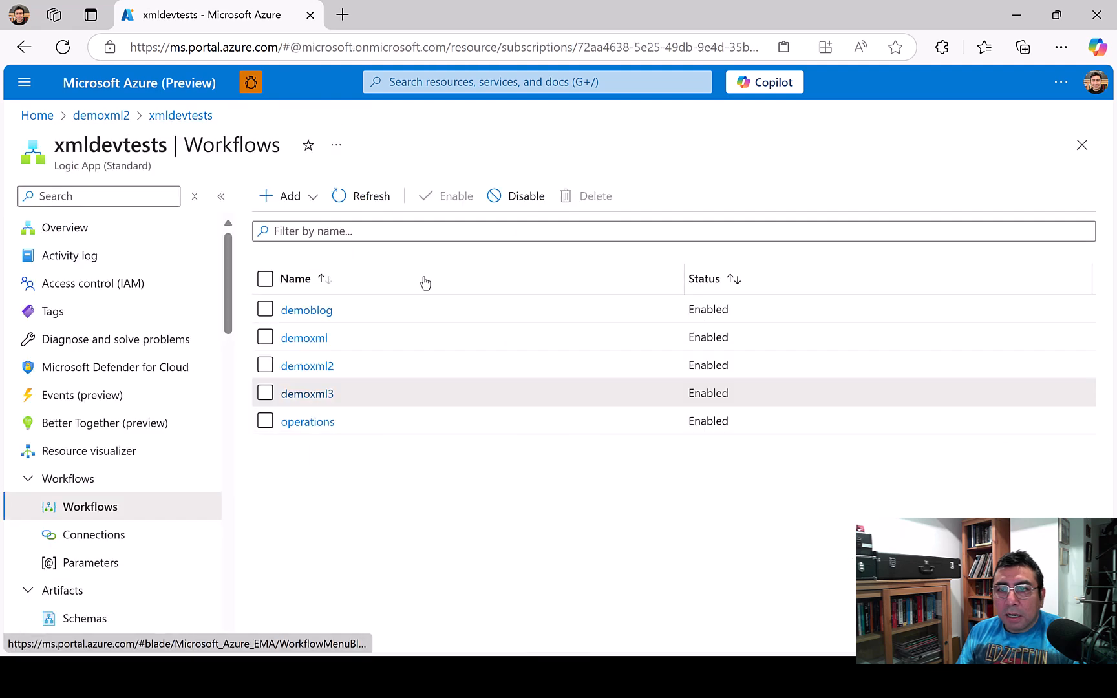
pyautogui.click(310, 338)
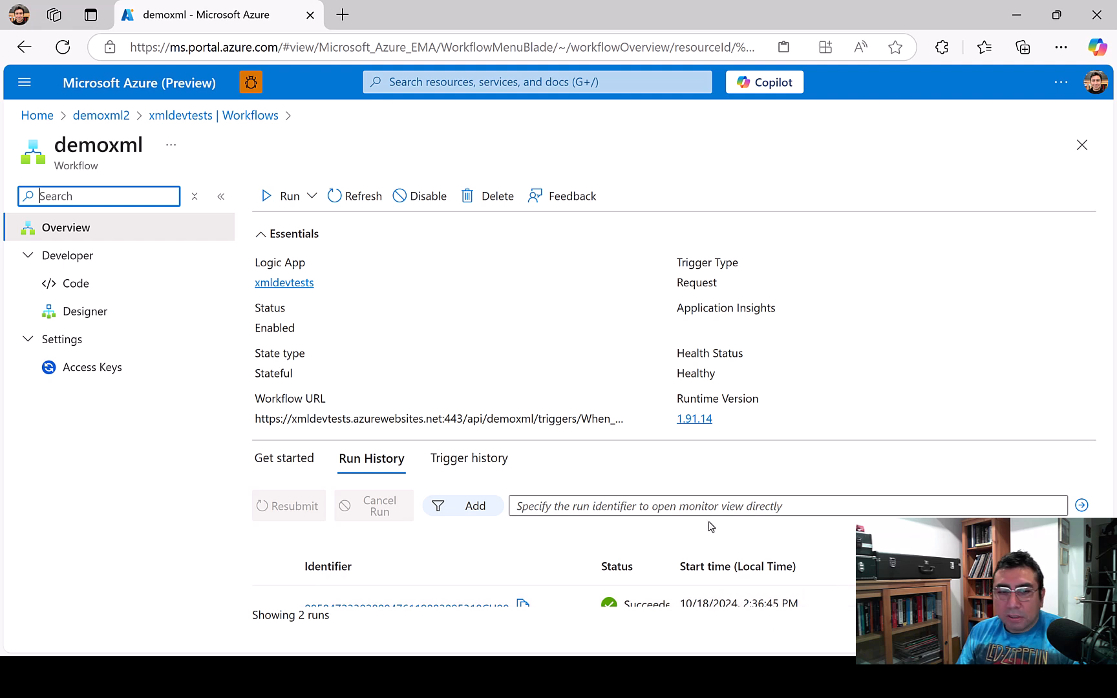
pyautogui.click(310, 198)
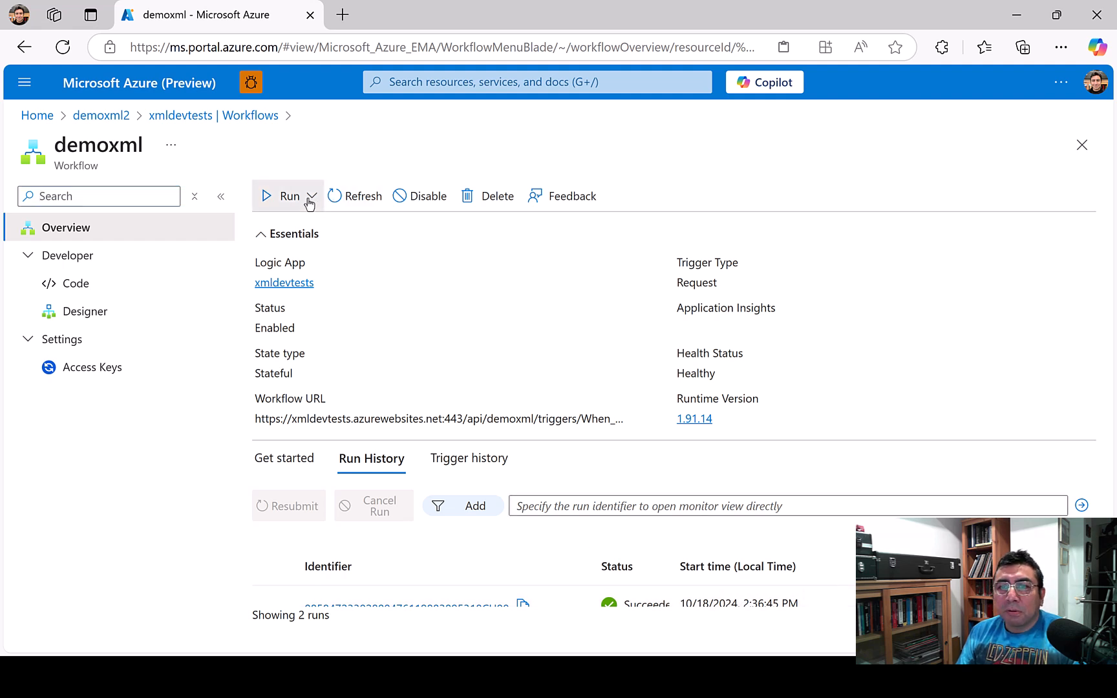
pyautogui.click(313, 229)
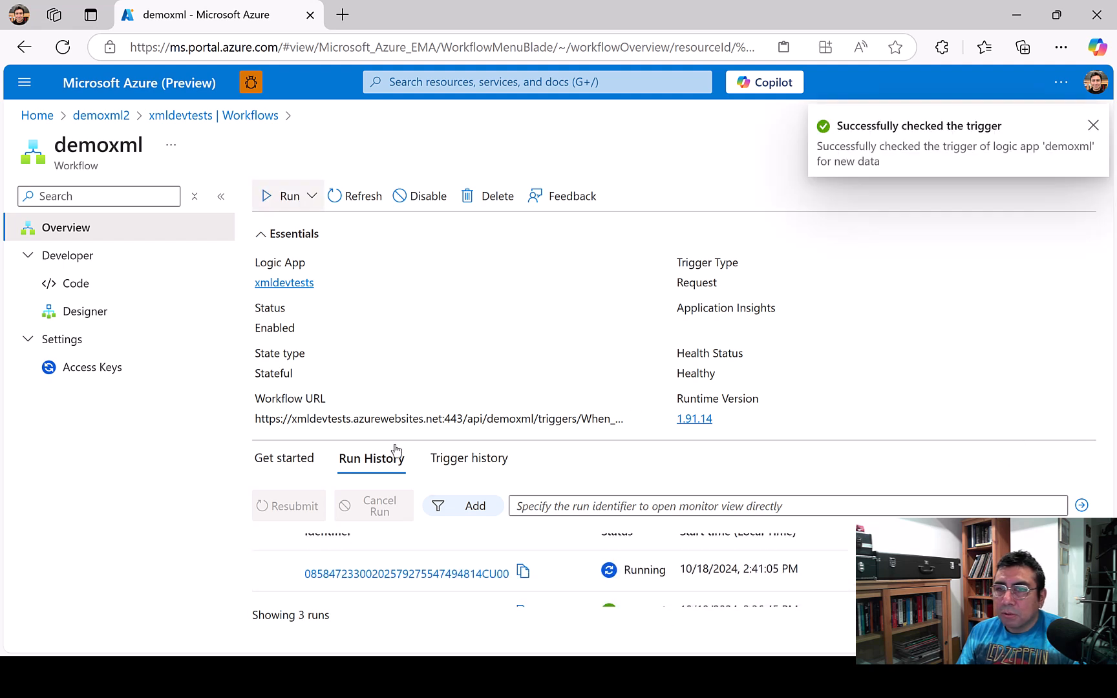
pyautogui.click(349, 205)
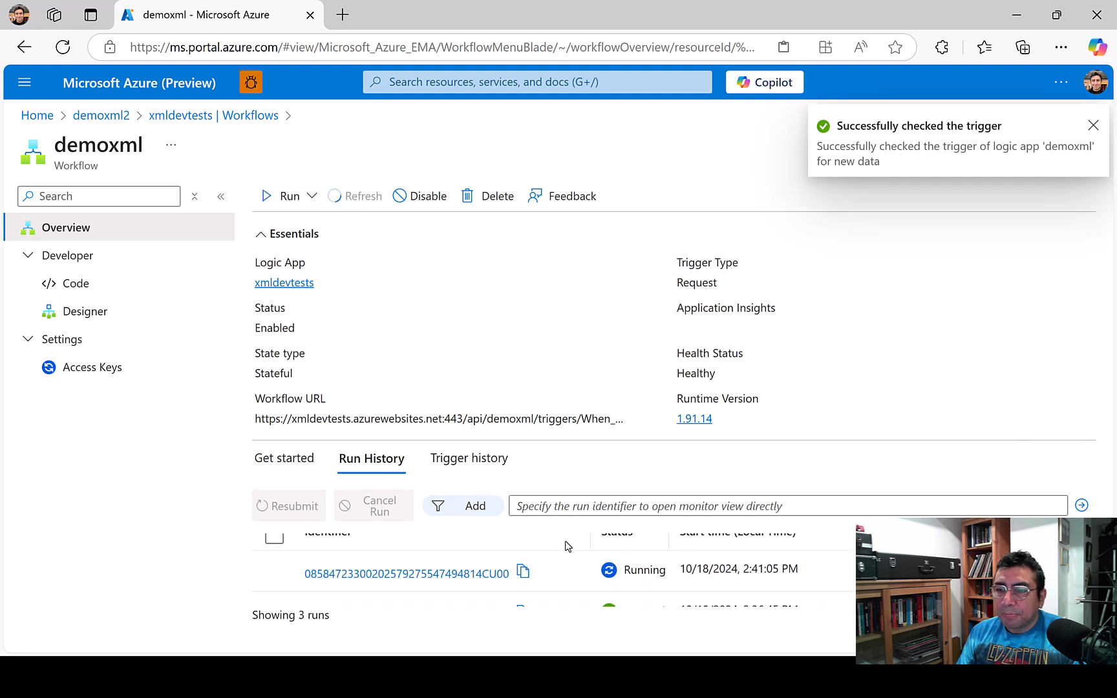
# Step: Open the newest demoxml run and review the outputs of XML compose with schema and XML parse with schema
pyautogui.click(466, 572)
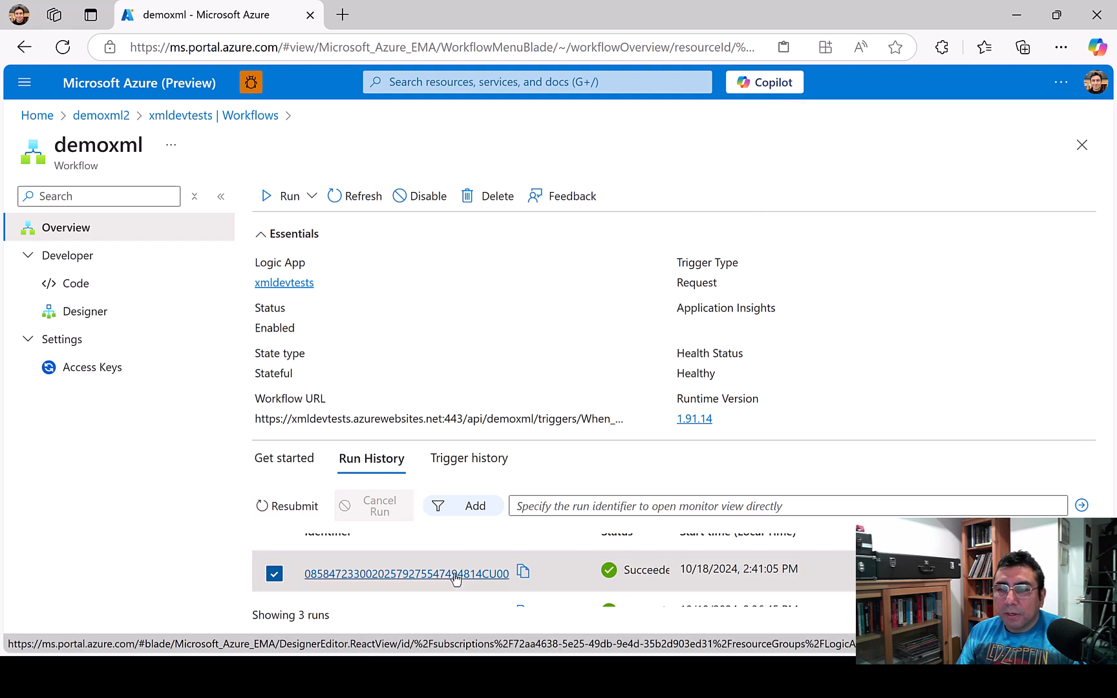
pyautogui.click(455, 574)
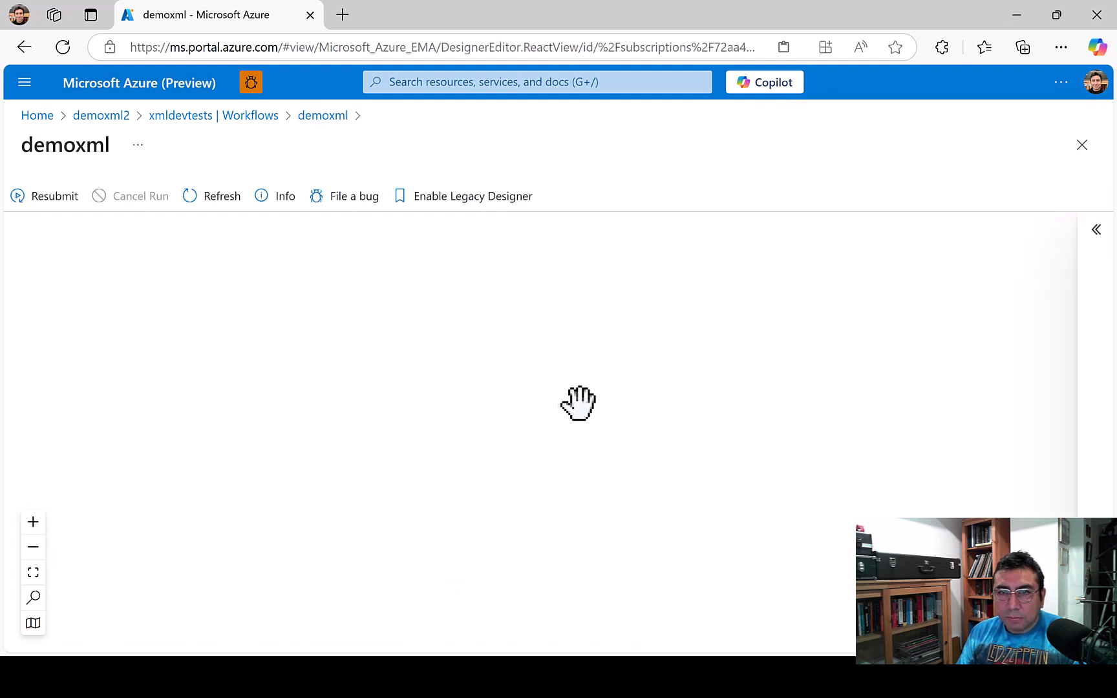
pyautogui.scroll(-2, 504, 371)
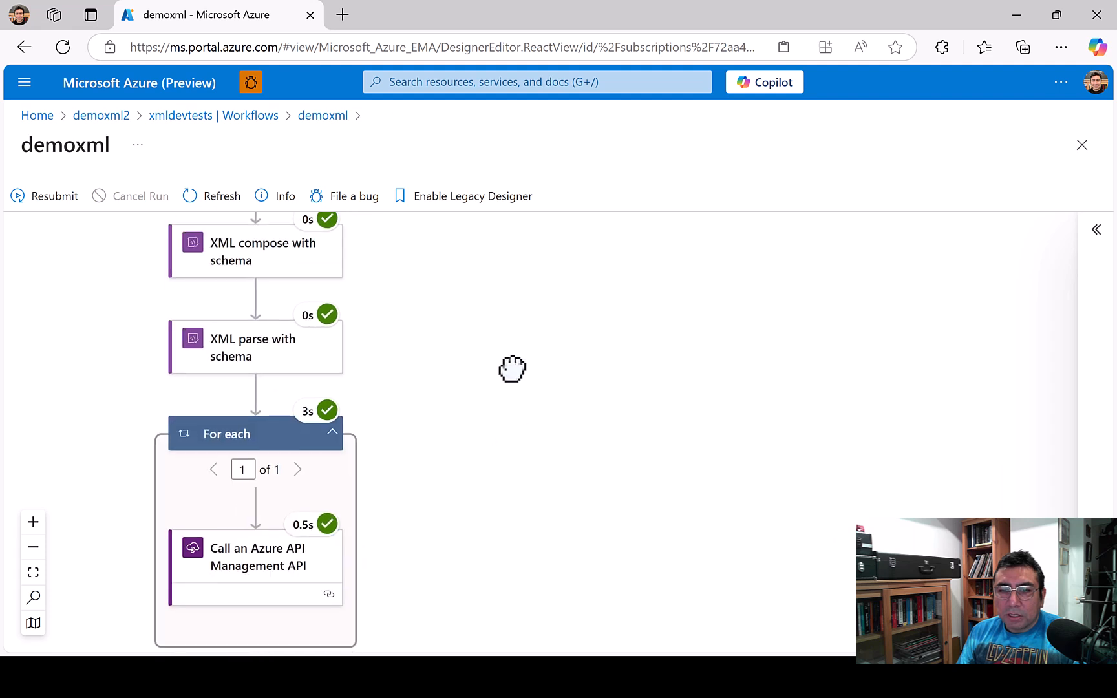
pyautogui.scroll(1, 533, 485)
pyautogui.click(239, 317)
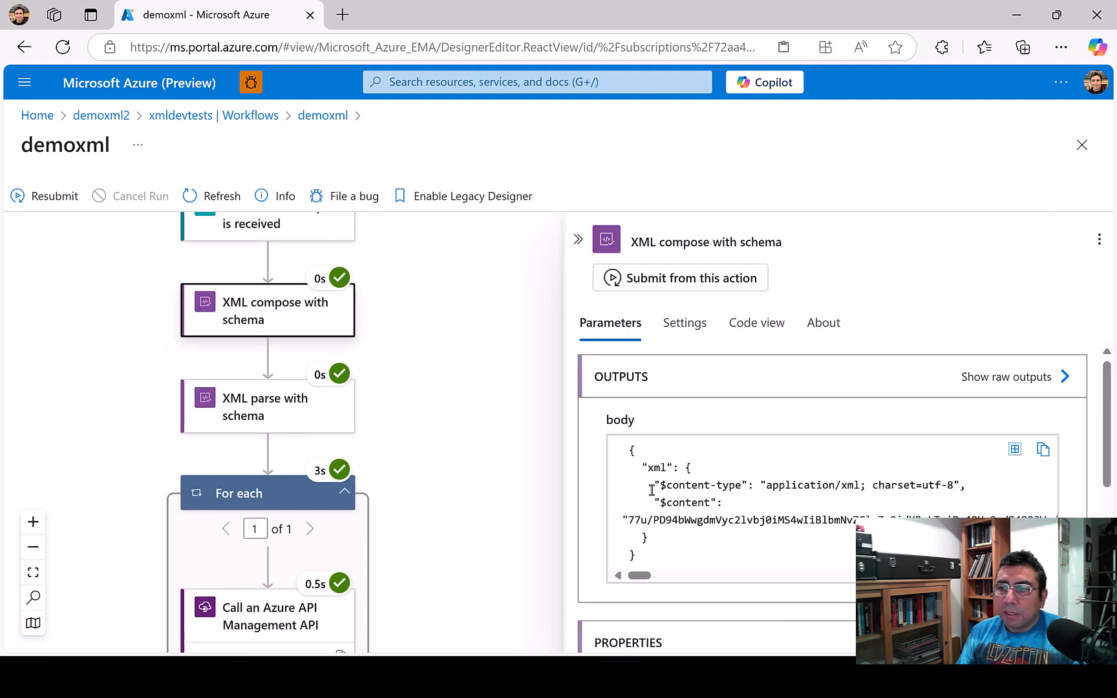
pyautogui.click(271, 426)
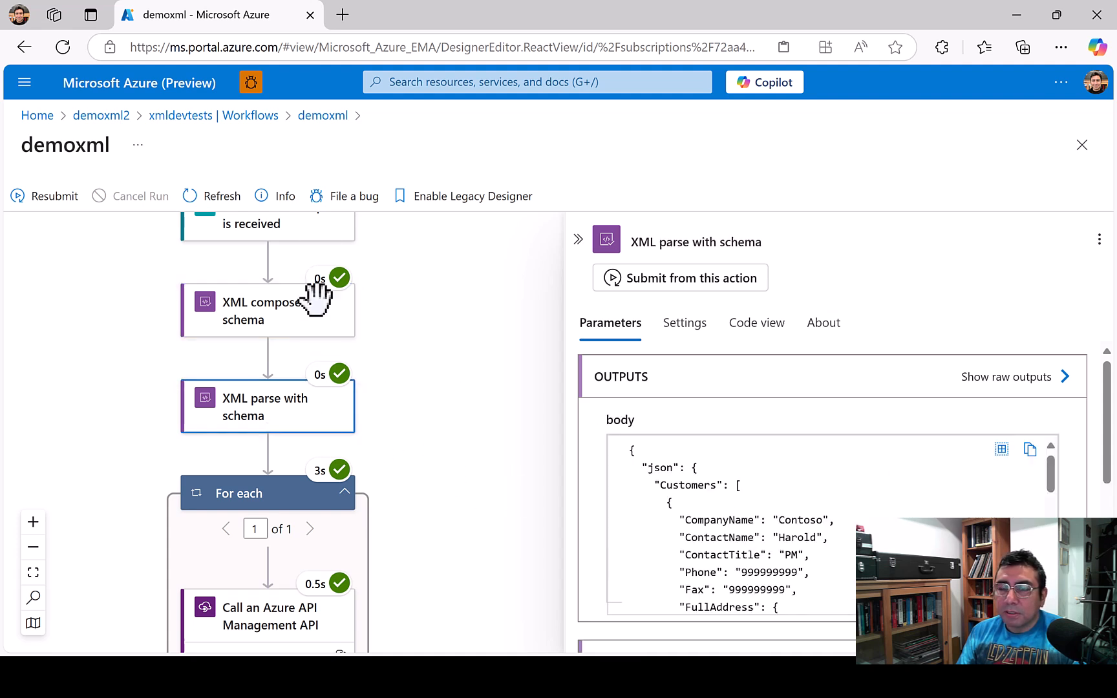
# Step: Examine the outputs of the Call an Azure API Management API action inside the For each loop, highlighting the first order_id in the response body
pyautogui.moveTo(457, 444); pyautogui.dragTo(478, 325)
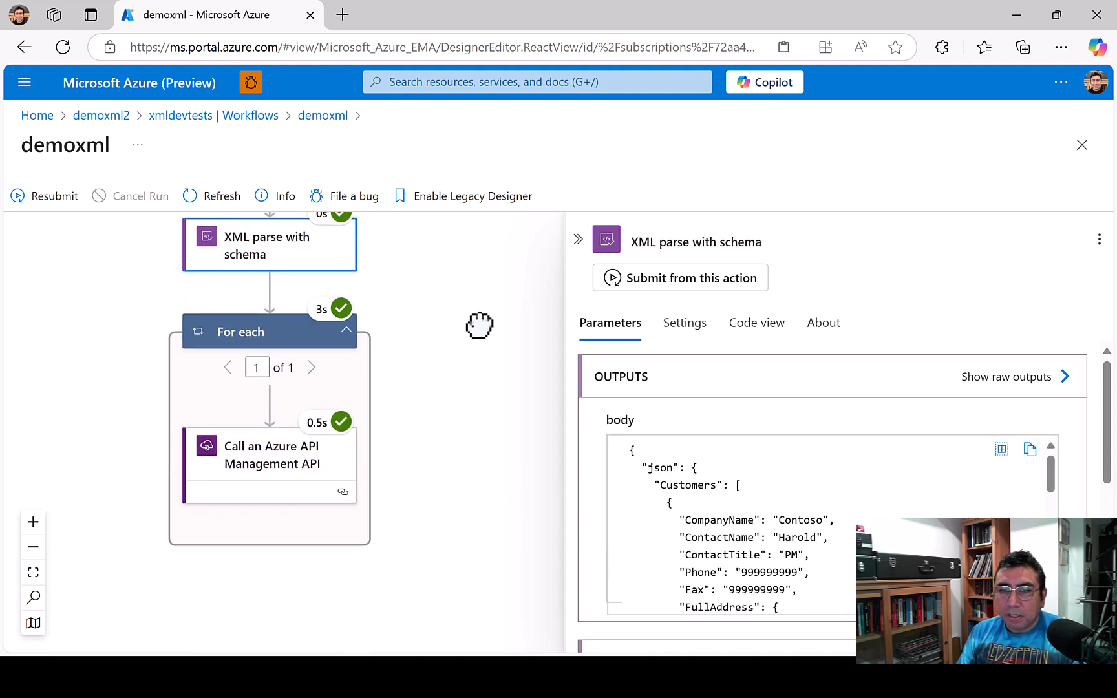
pyautogui.click(283, 460)
pyautogui.scroll(-4, 868, 480)
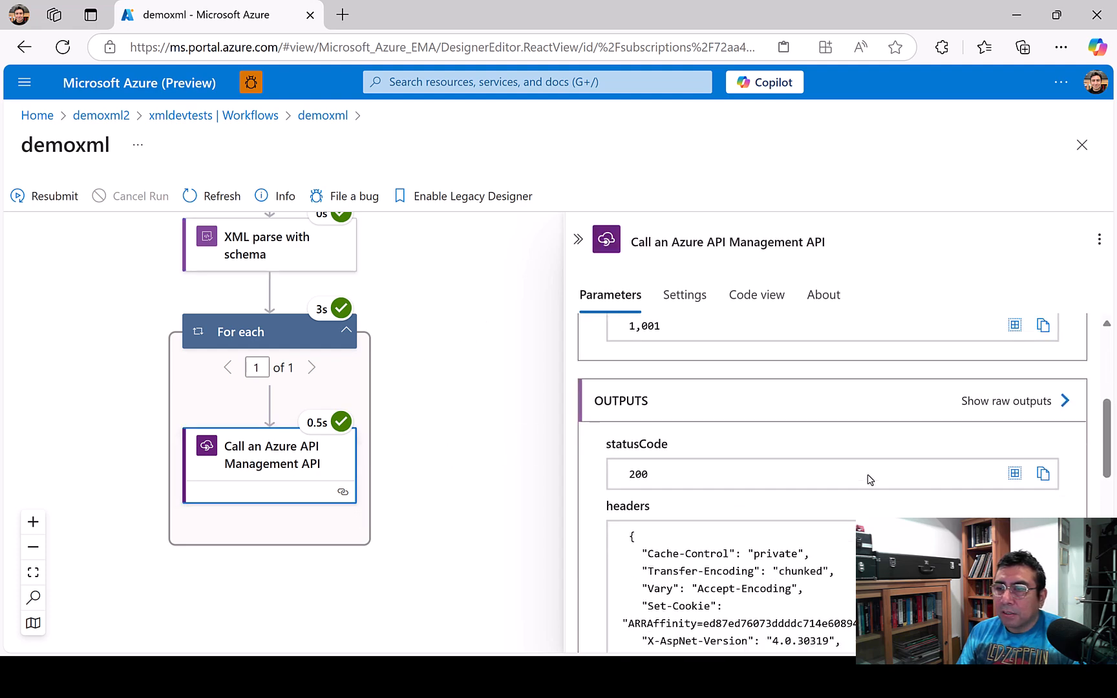
pyautogui.scroll(-5, 868, 480)
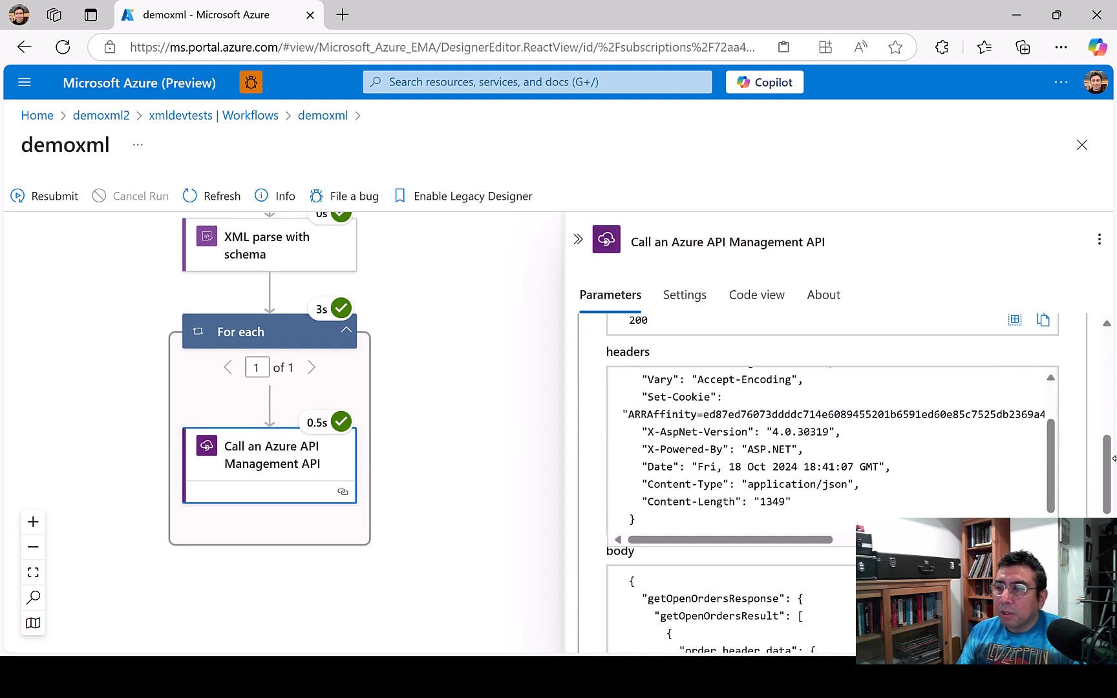
pyautogui.scroll(-4, 769, 531)
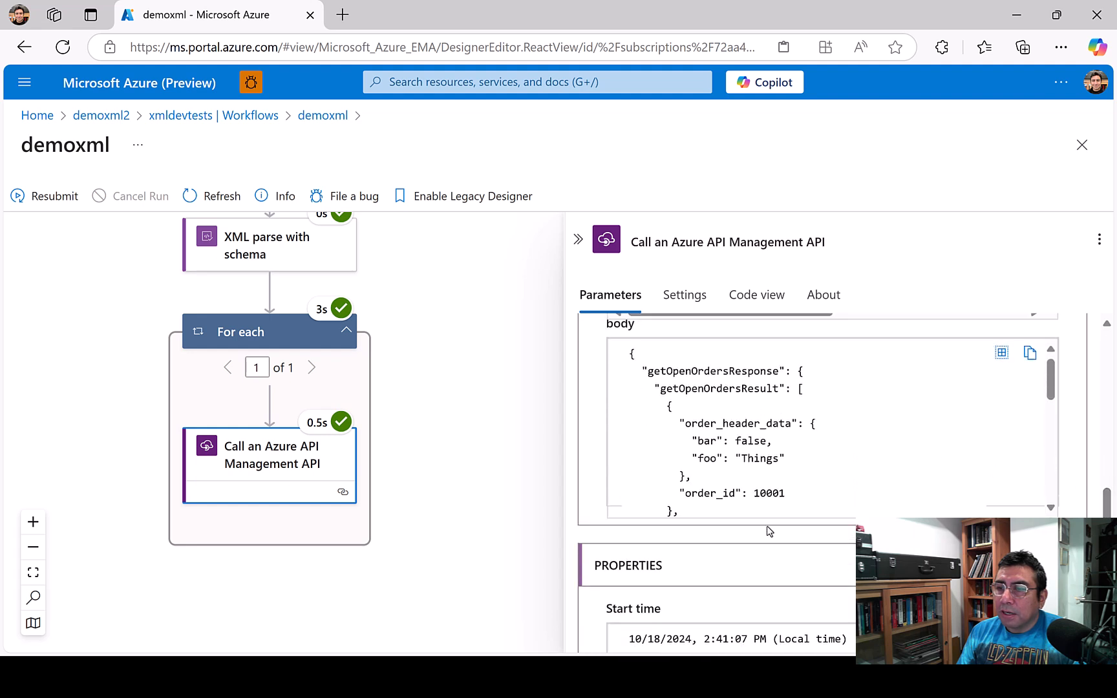
pyautogui.doubleClick(766, 494)
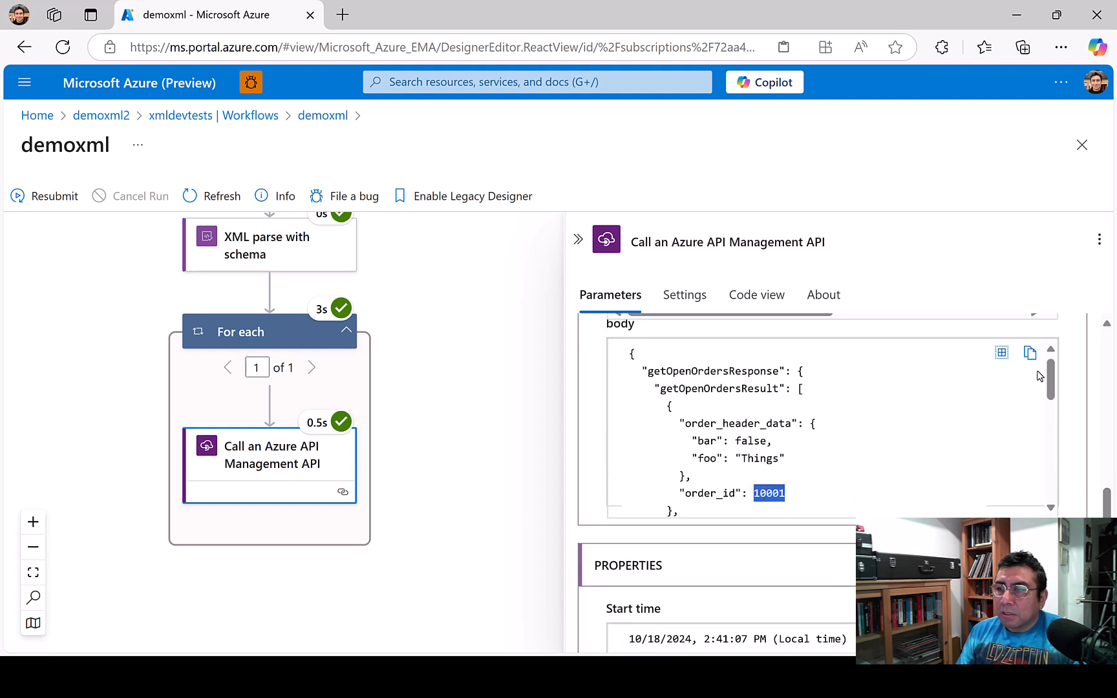
pyautogui.moveTo(1051, 385)
pyautogui.mouseDown()
pyautogui.moveTo(1047, 446)
pyautogui.moveTo(1048, 373)
pyautogui.mouseUp()
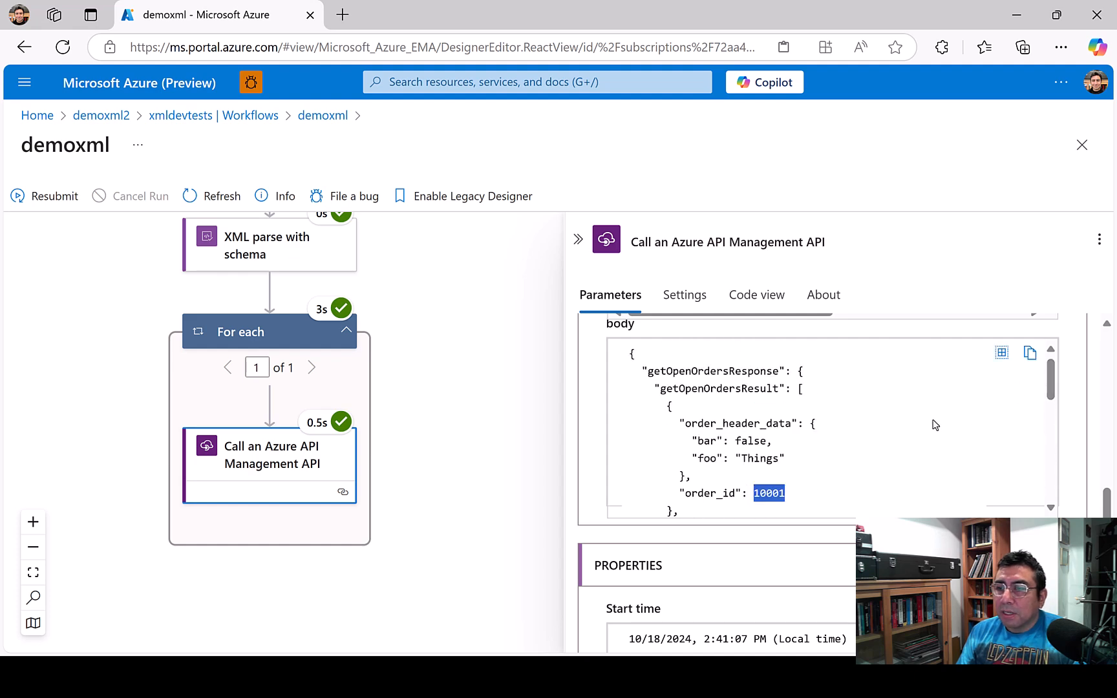
# Step: Check the API call's input value, scan the remaining order IDs in its response body, and close the action details
pyautogui.scroll(1, 934, 424)
pyautogui.scroll(1, 946, 396)
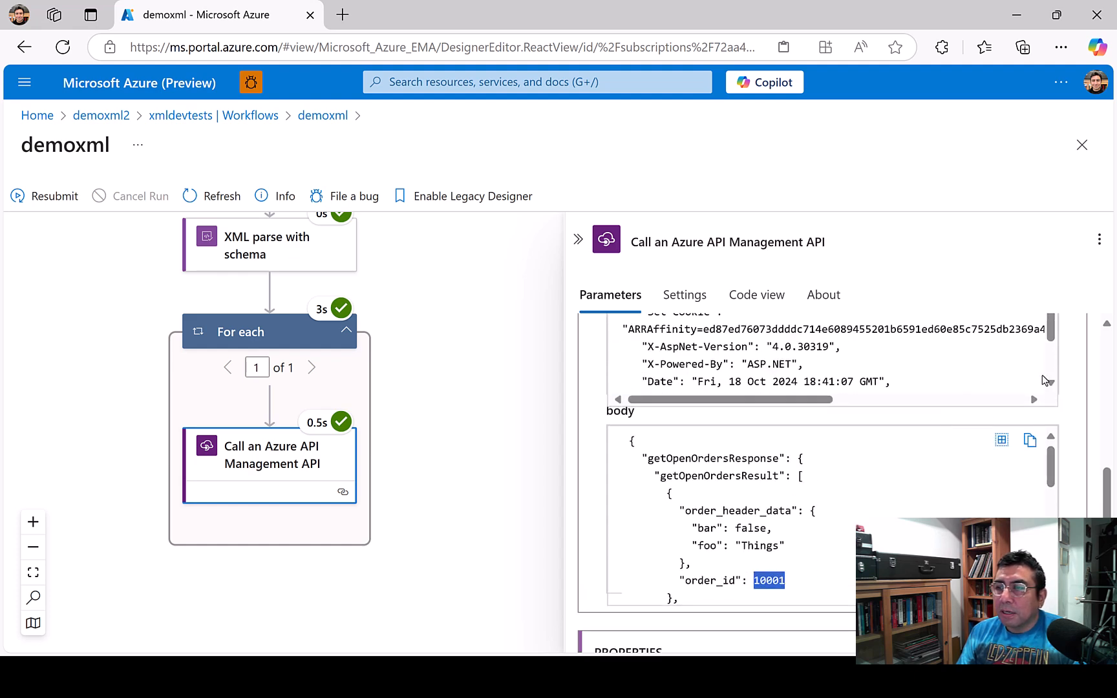
pyautogui.scroll(3, 1050, 381)
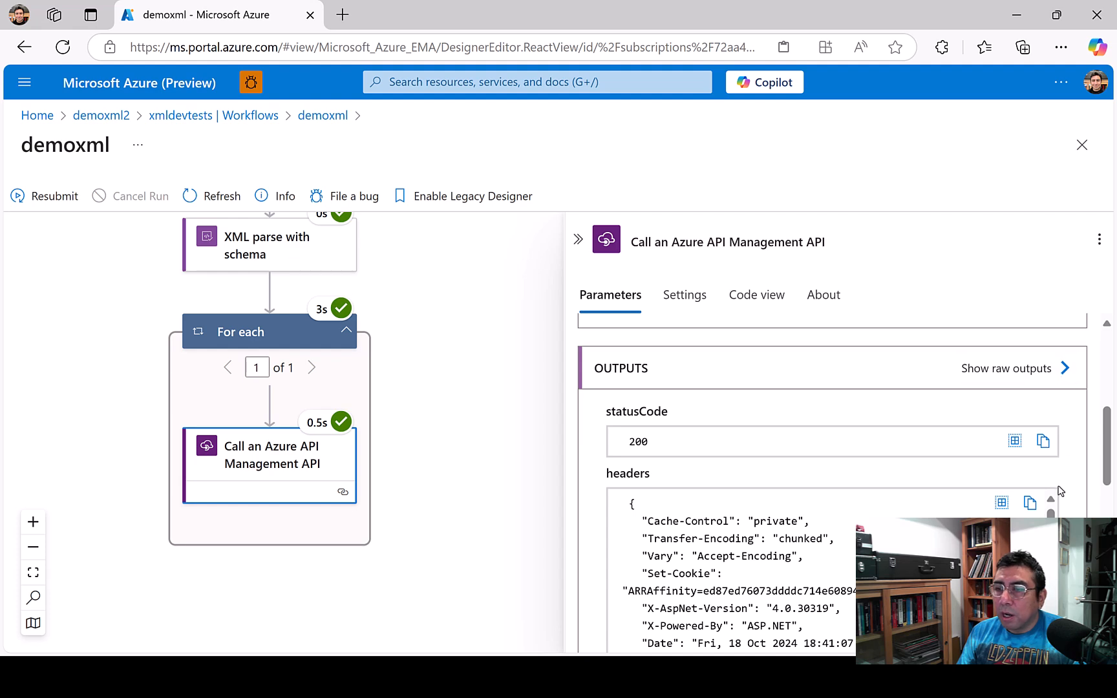
pyautogui.scroll(3, 1059, 492)
pyautogui.moveTo(690, 479); pyautogui.dragTo(626, 465)
pyautogui.scroll(-5, 863, 490)
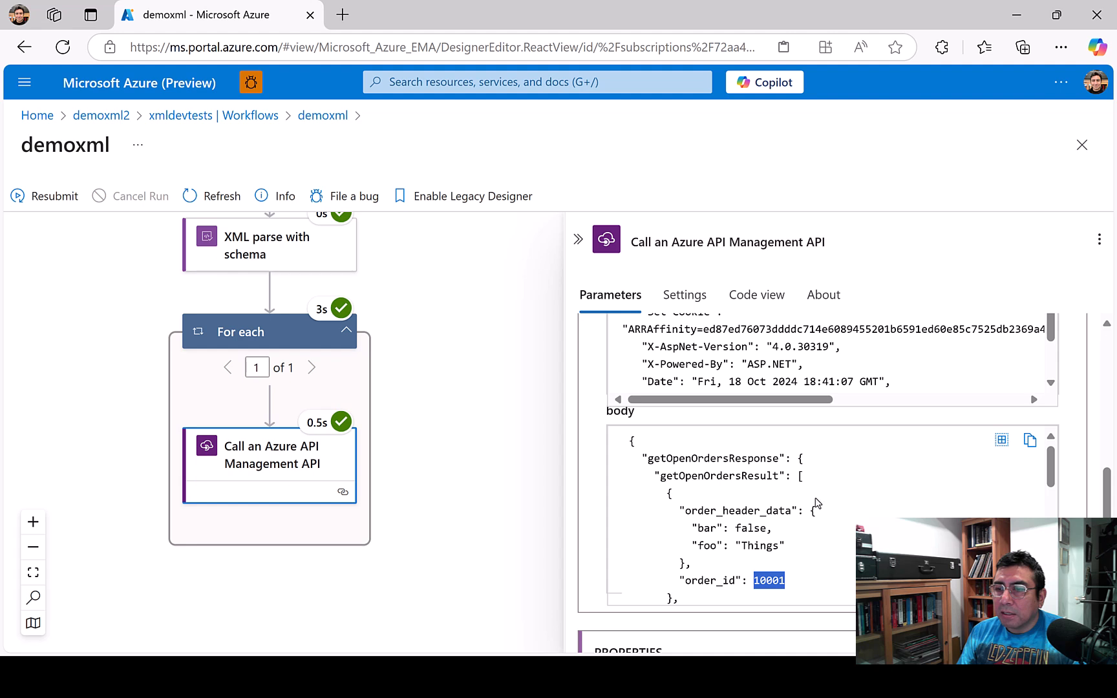
pyautogui.moveTo(1050, 462); pyautogui.dragTo(1052, 578)
pyautogui.scroll(3, 1052, 569)
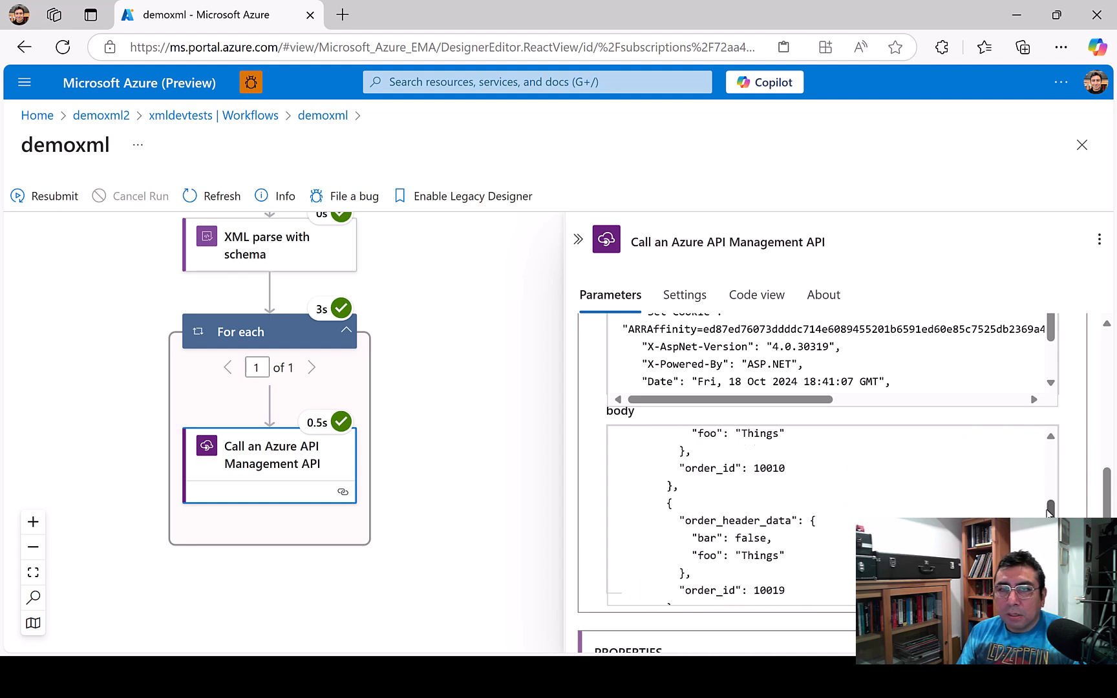
pyautogui.click(441, 401)
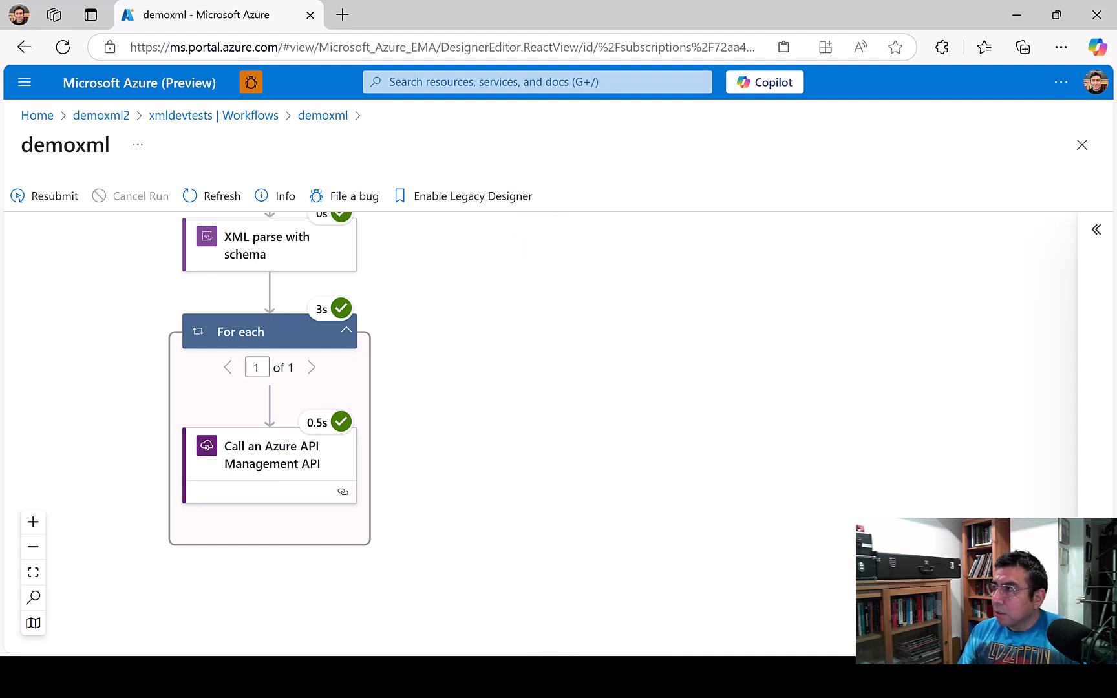
# Step: Switch to the PowerPoint slide show and advance from the Demo slide to the Thank you! slide
pyautogui.hotkey('alt', 'Tab')
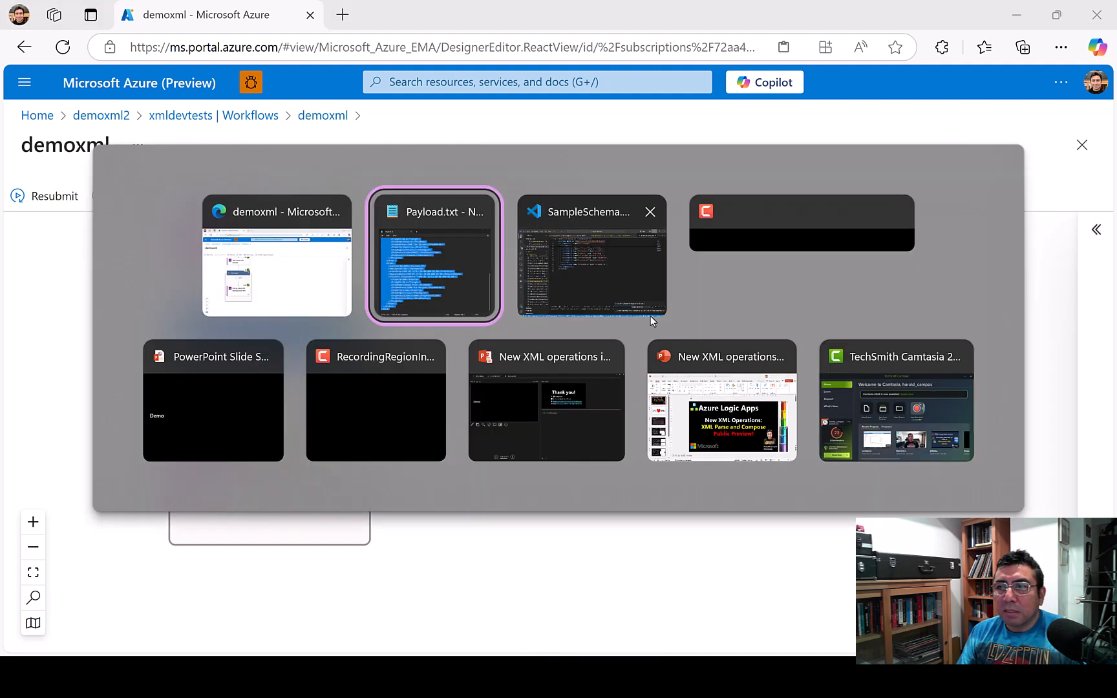
pyautogui.hotkey('alt', 'Tab')
pyautogui.hotkey('alt', 'Tab')
pyautogui.hotkey('alt', 'Tab')
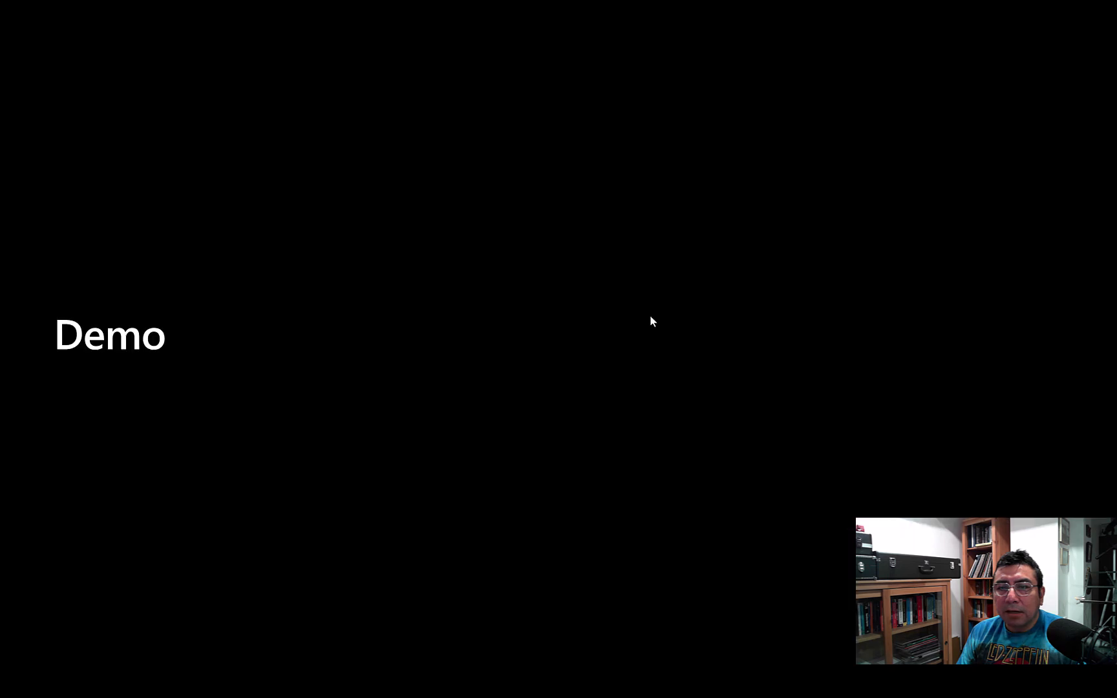
pyautogui.press('Right')
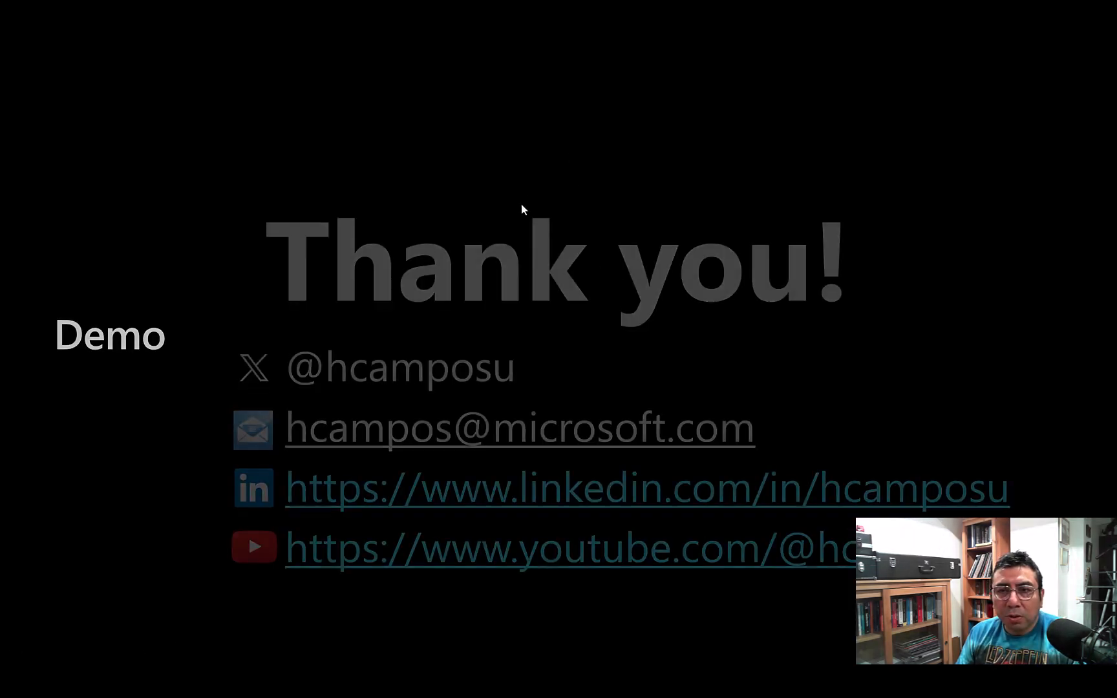